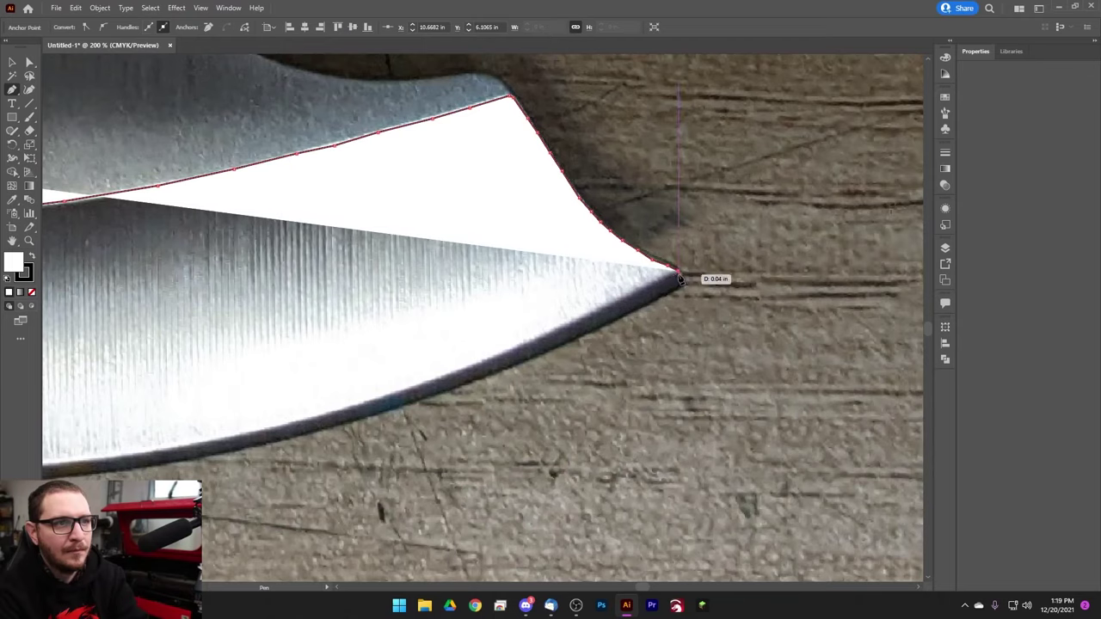
- Continue the Pen path around the blade's right tip and along the lower cutting edge
scroll(533, 319, "down", 3)
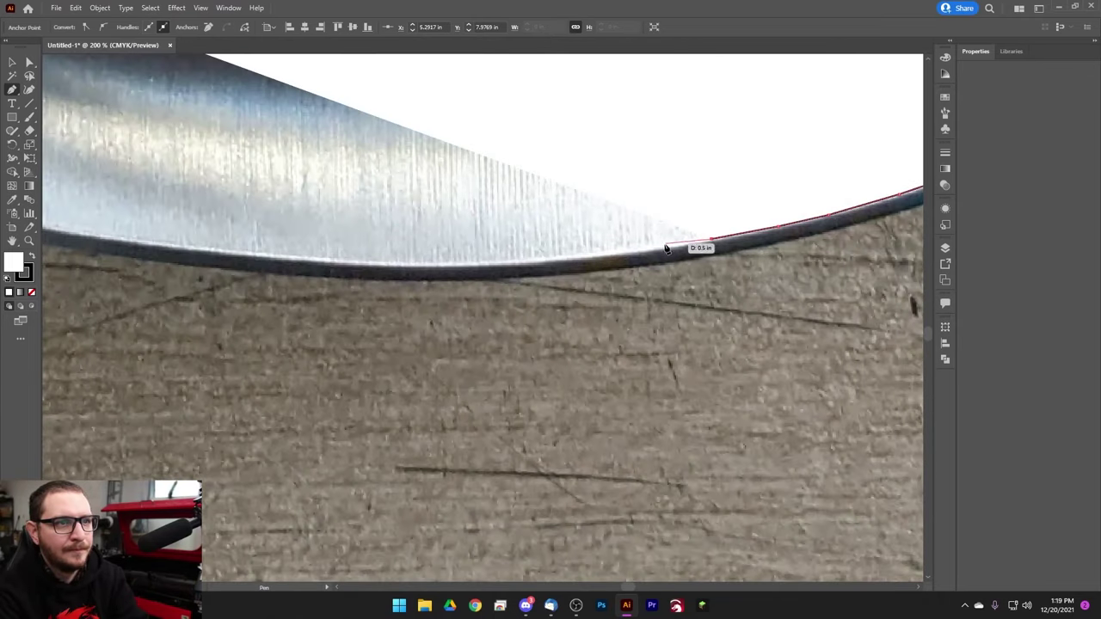
left_click(491, 266)
left_click_drag(491, 266, 702, 300)
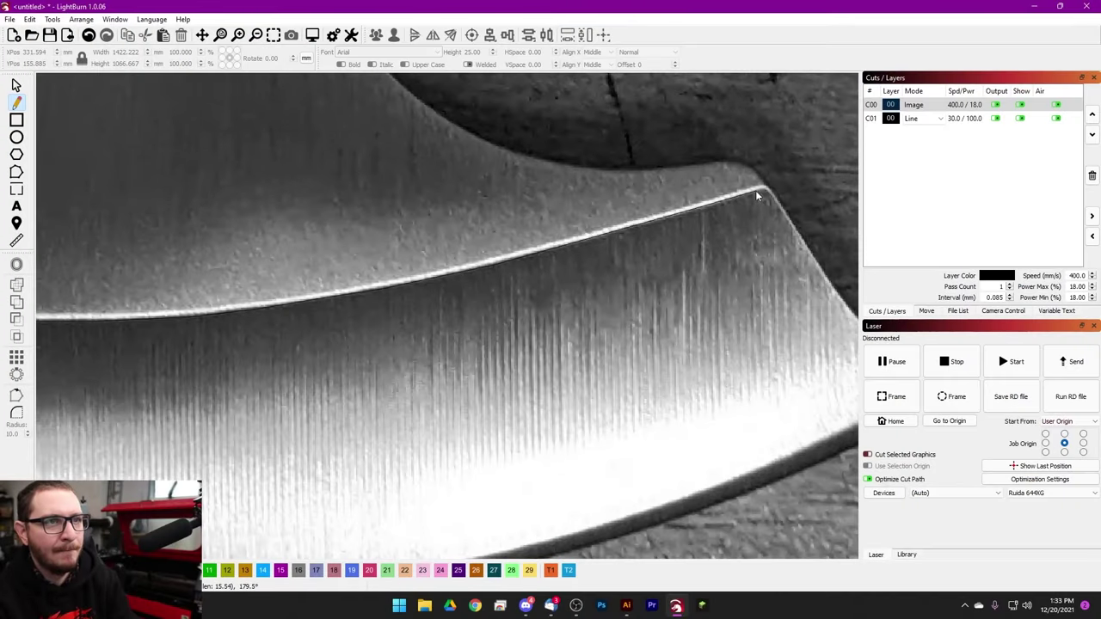
scroll(717, 265, "down", 2)
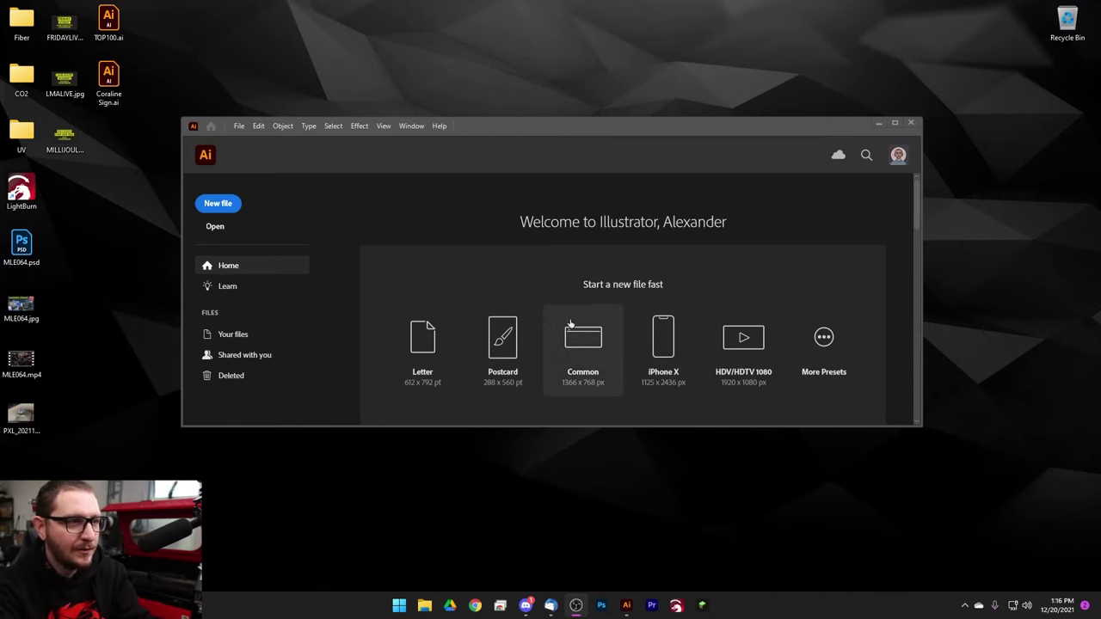
- Create a new 5 x 3 in CMYK document and place the axe photo from the desktop in it, with the window maximized
left_click(223, 203)
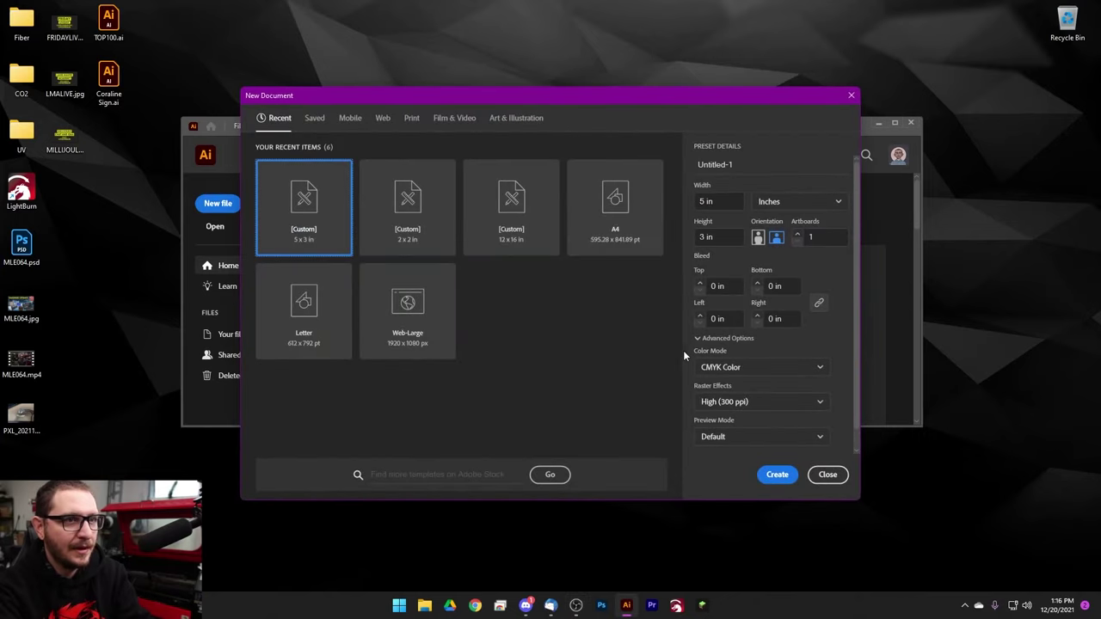
left_click(777, 472)
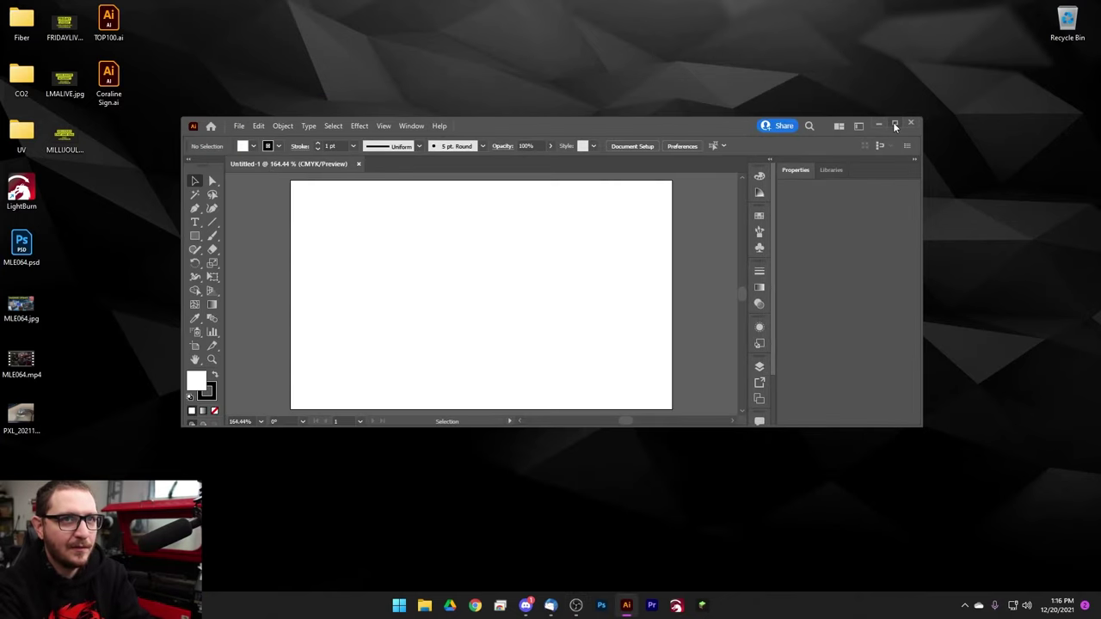
left_click_drag(33, 428, 512, 299)
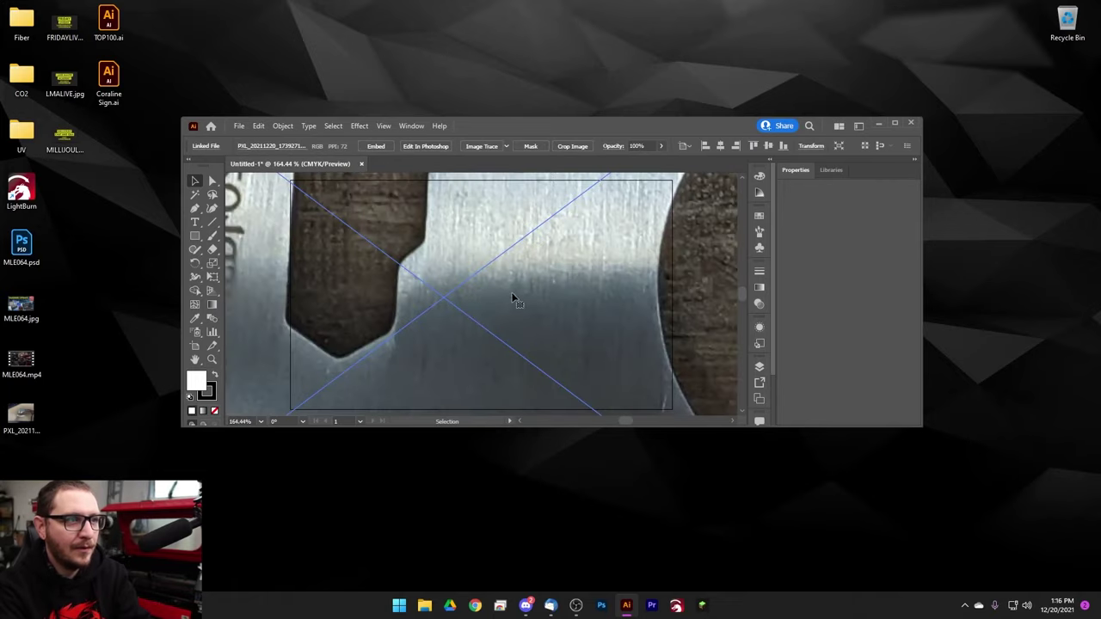
left_click(893, 124)
- Examine the axe blade in the placed photo, including its bevel line, both tips and the cutting edge
scroll(558, 353, "down", 5)
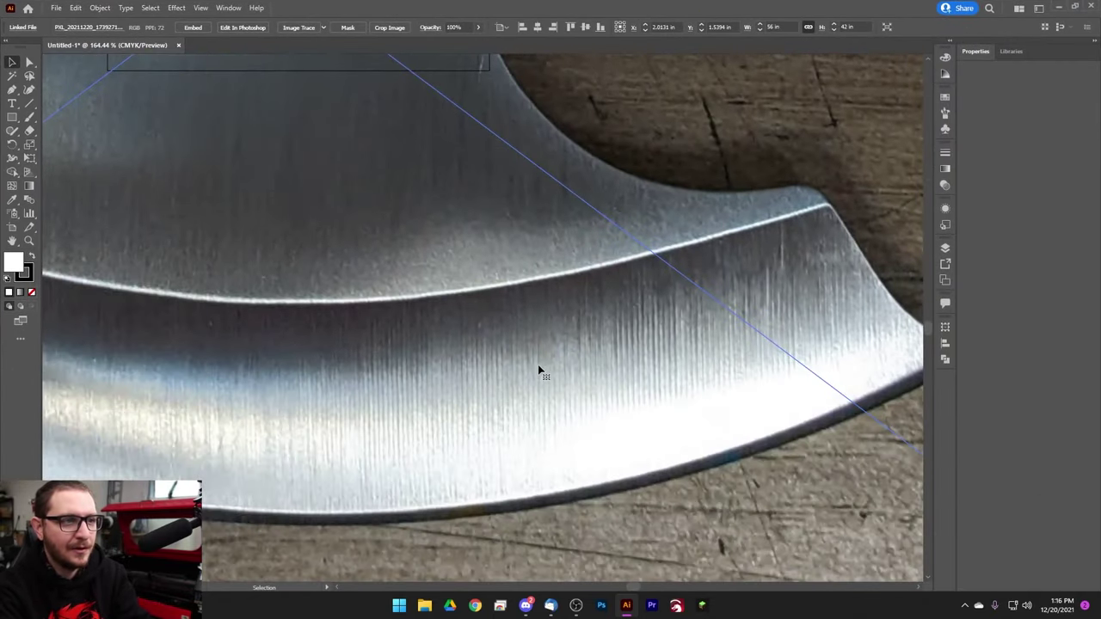
key("ctrl+n")
left_click(828, 474)
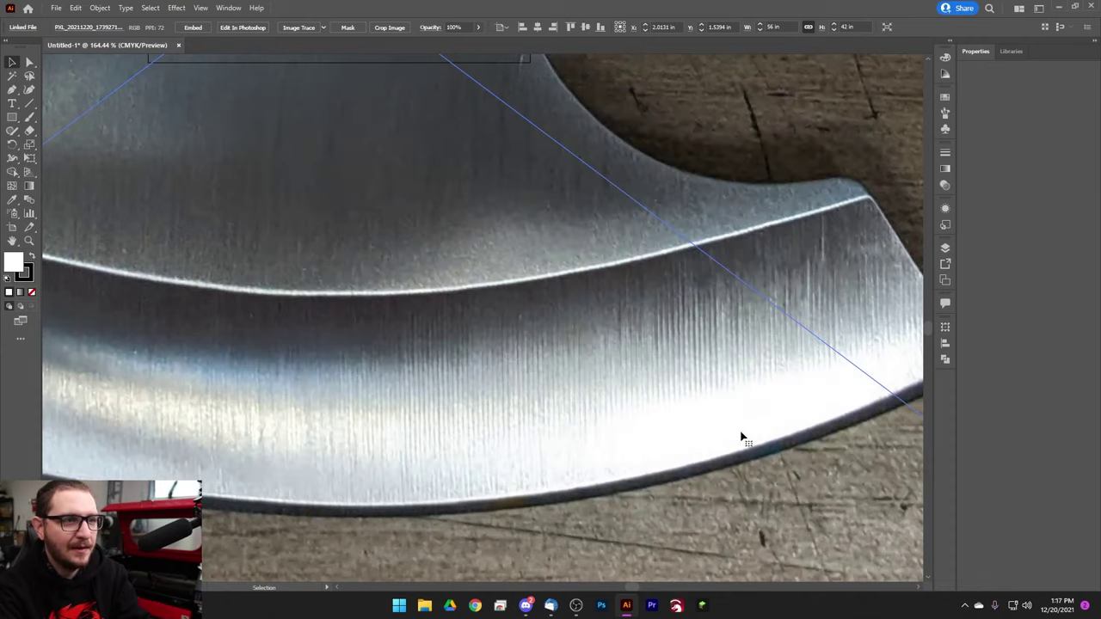
left_click_drag(389, 339, 706, 343)
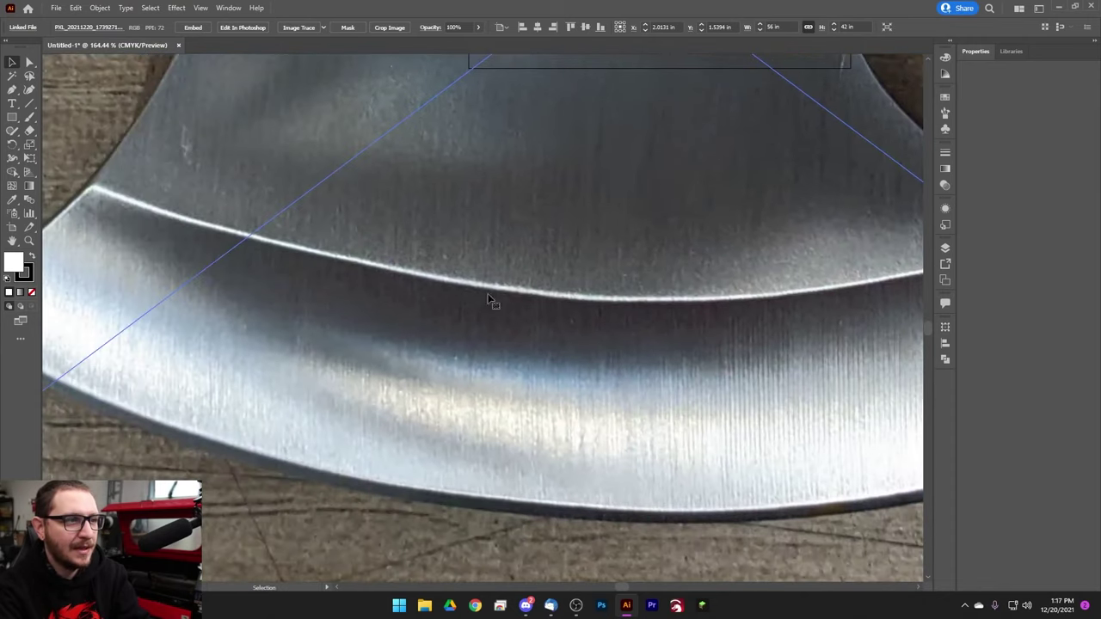
scroll(699, 339, "down", 3)
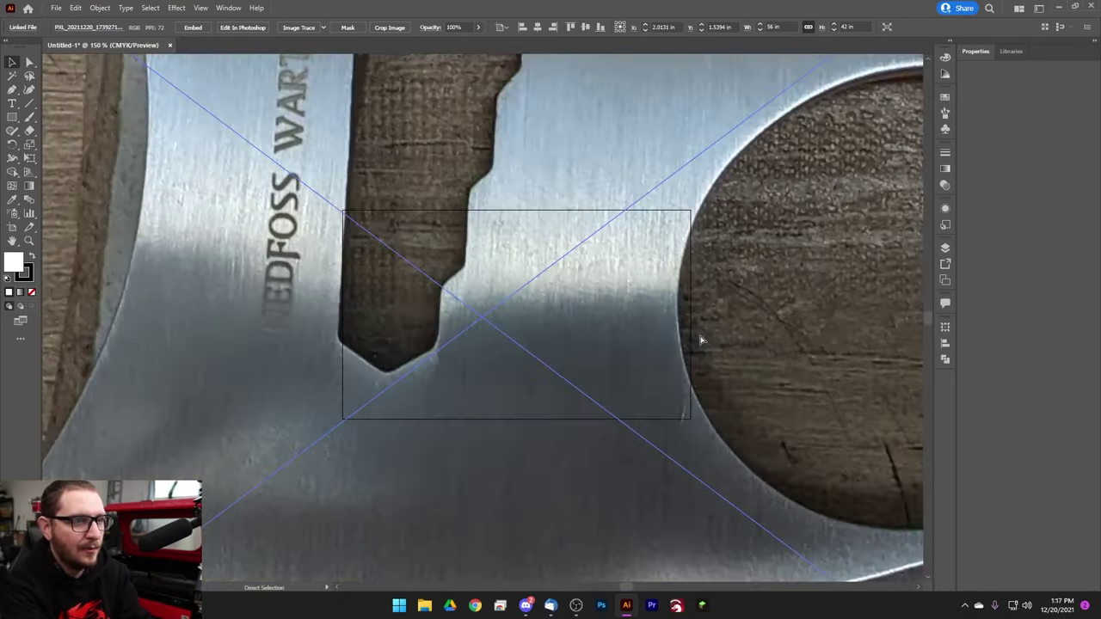
scroll(688, 387, "down", 5)
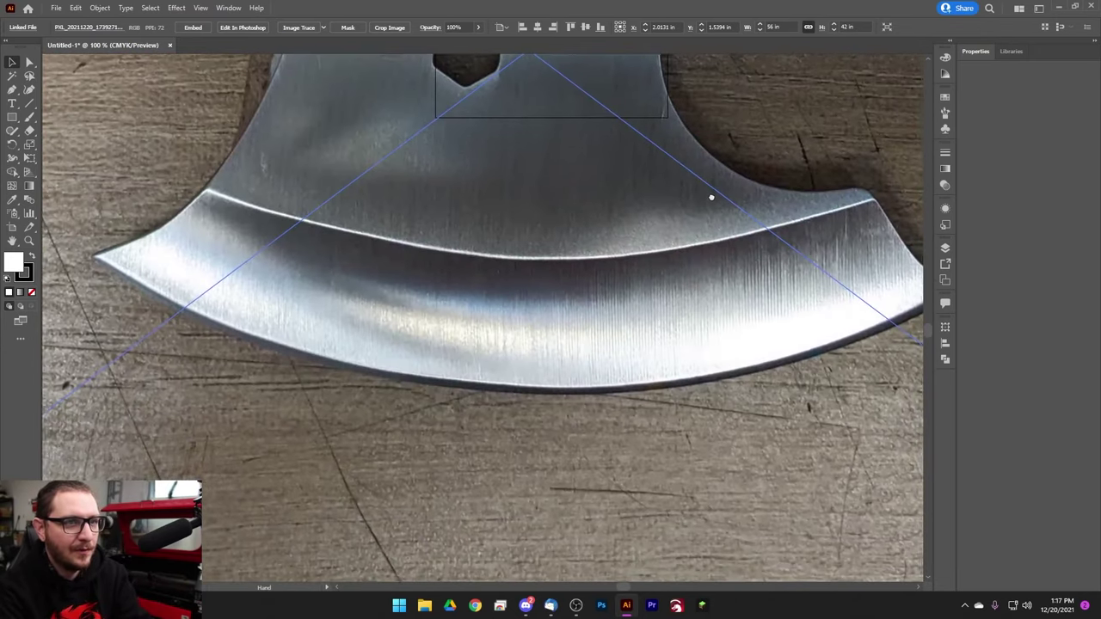
scroll(698, 206, "down", 1)
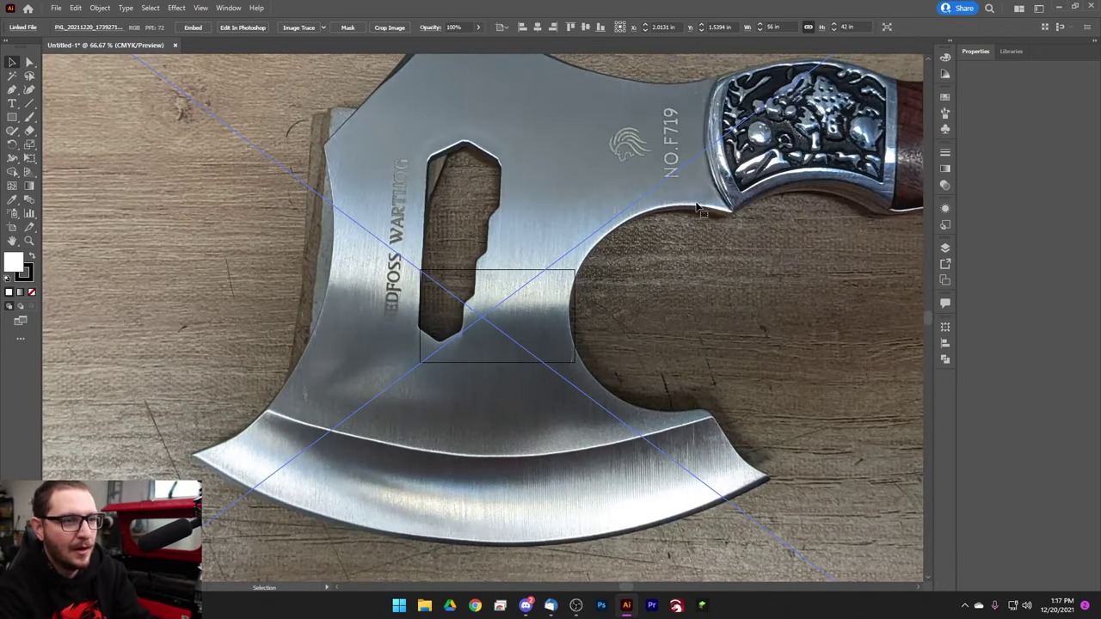
left_click_drag(638, 406, 656, 315)
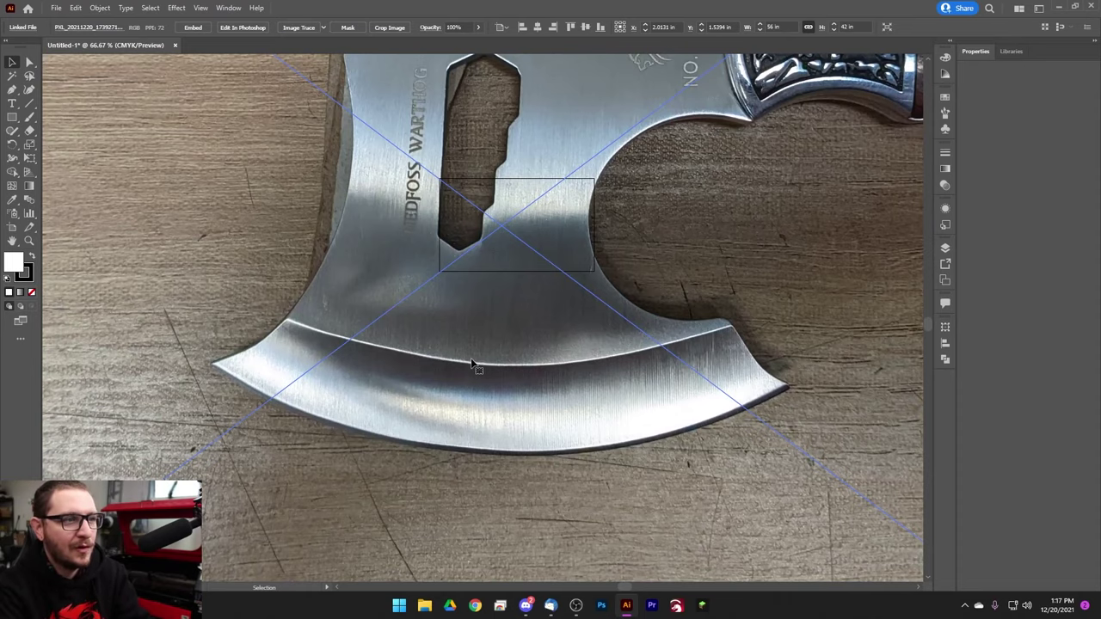
mouse_move(472, 365)
left_mouse_down()
mouse_move(625, 371)
mouse_move(442, 347)
mouse_move(567, 348)
mouse_move(471, 348)
left_mouse_up()
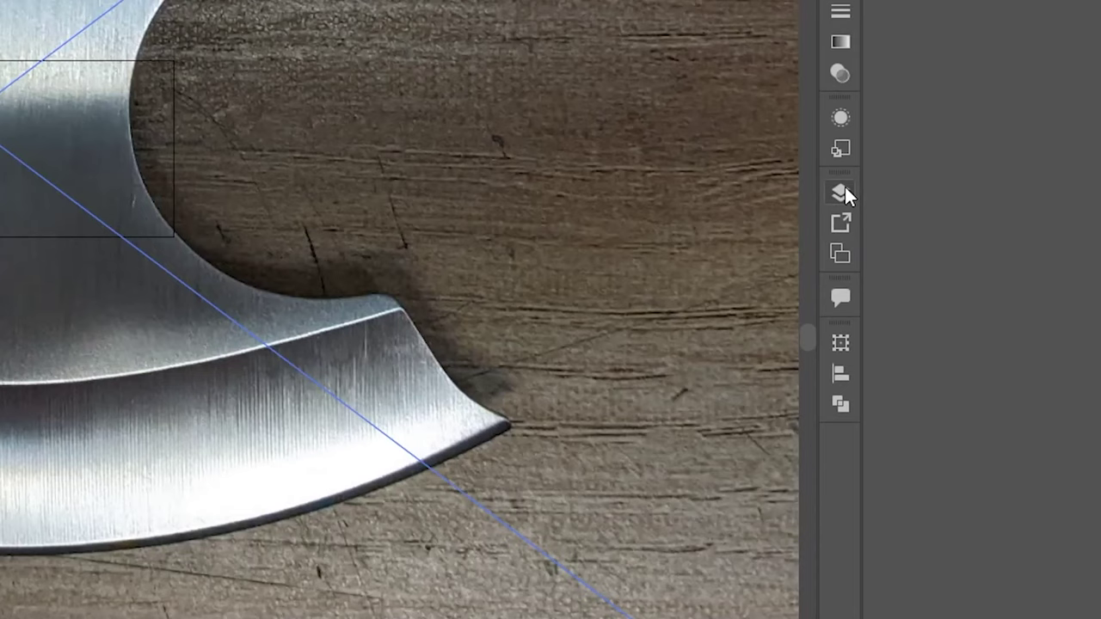
- Lock the layer holding the axe photo and add a new layer above it for the tracing
left_click(842, 193)
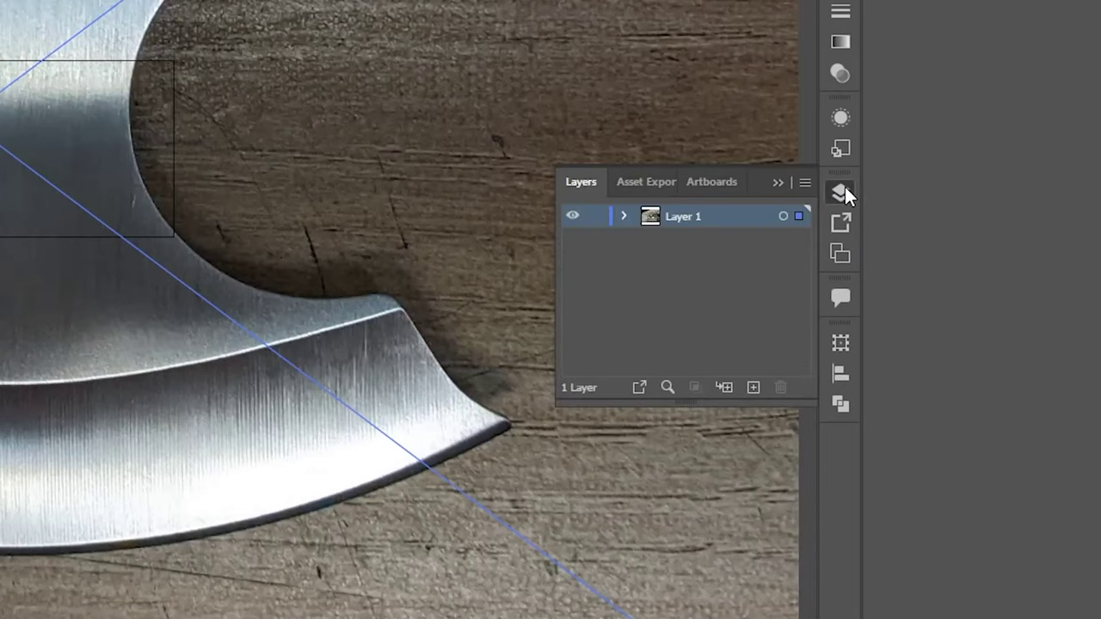
left_click(596, 218)
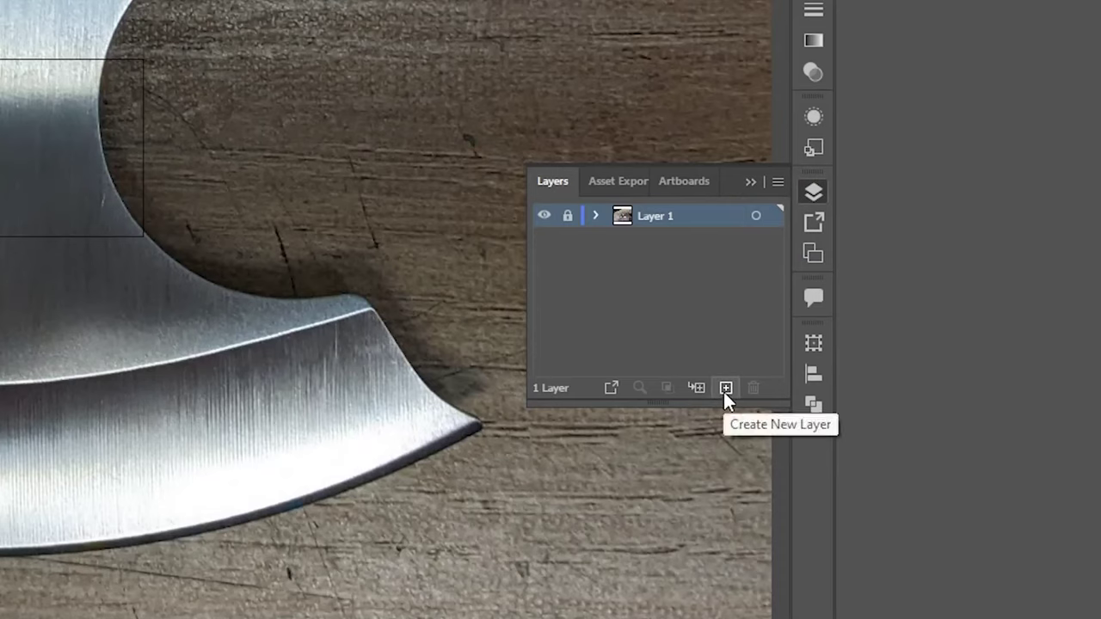
left_click(899, 350)
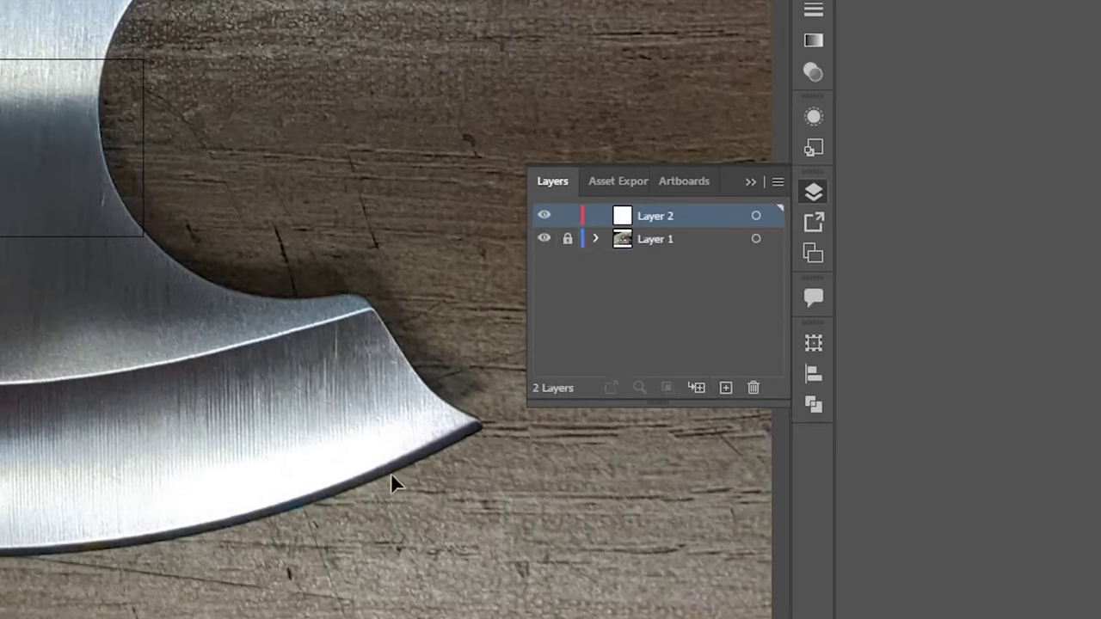
left_click(750, 183)
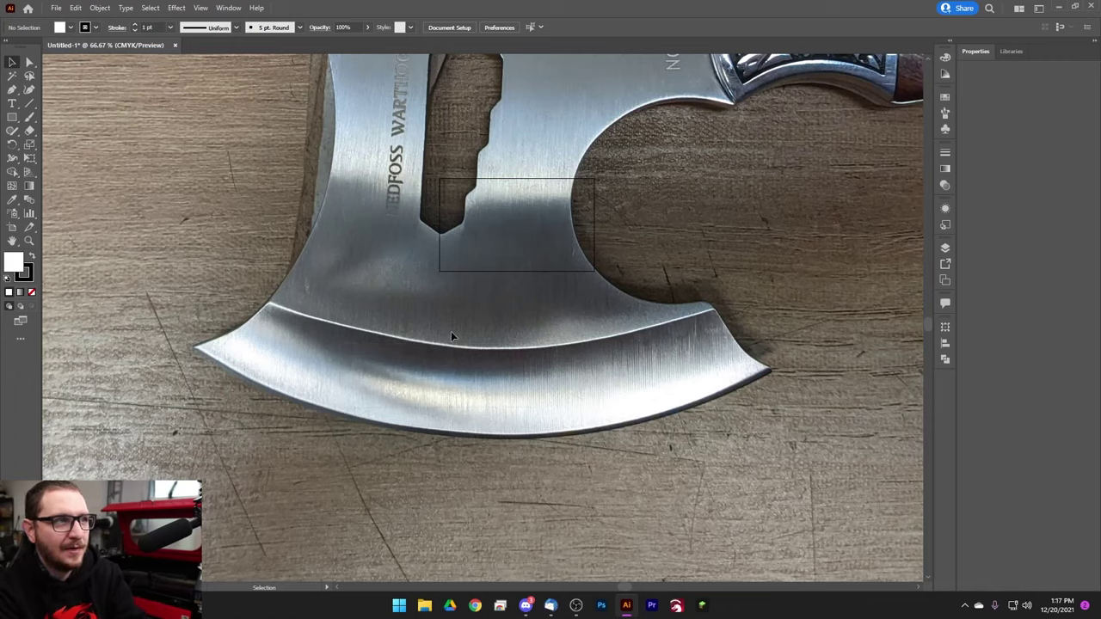
- Start a Pen path at the left end of the blade's bevel line and trace its left part with closely spaced anchor points
left_click_drag(357, 143, 460, 289)
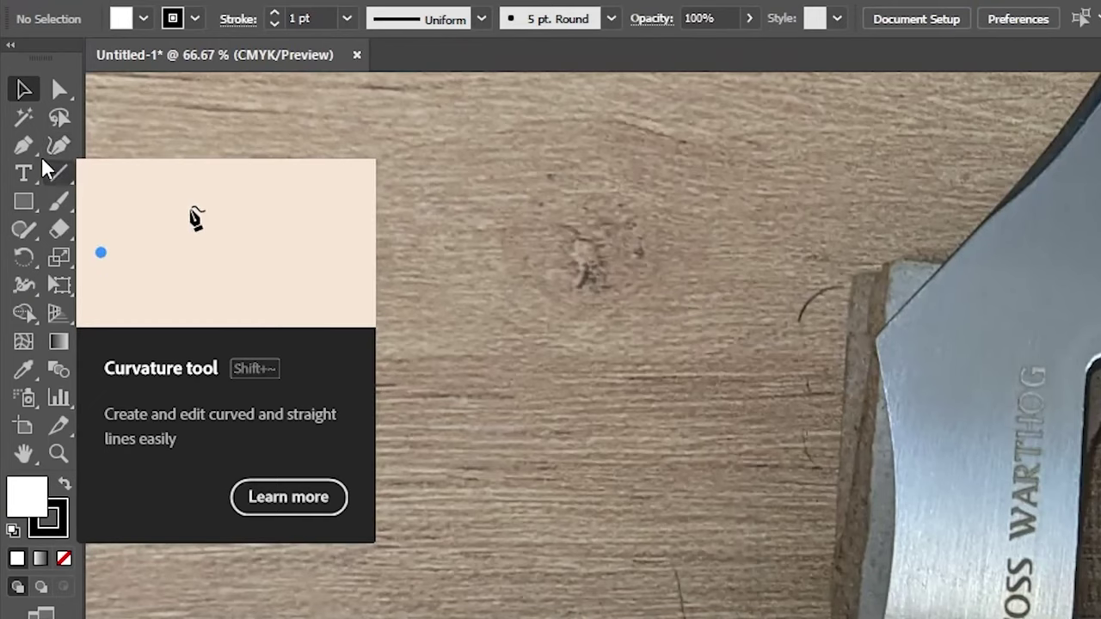
left_click(22, 148)
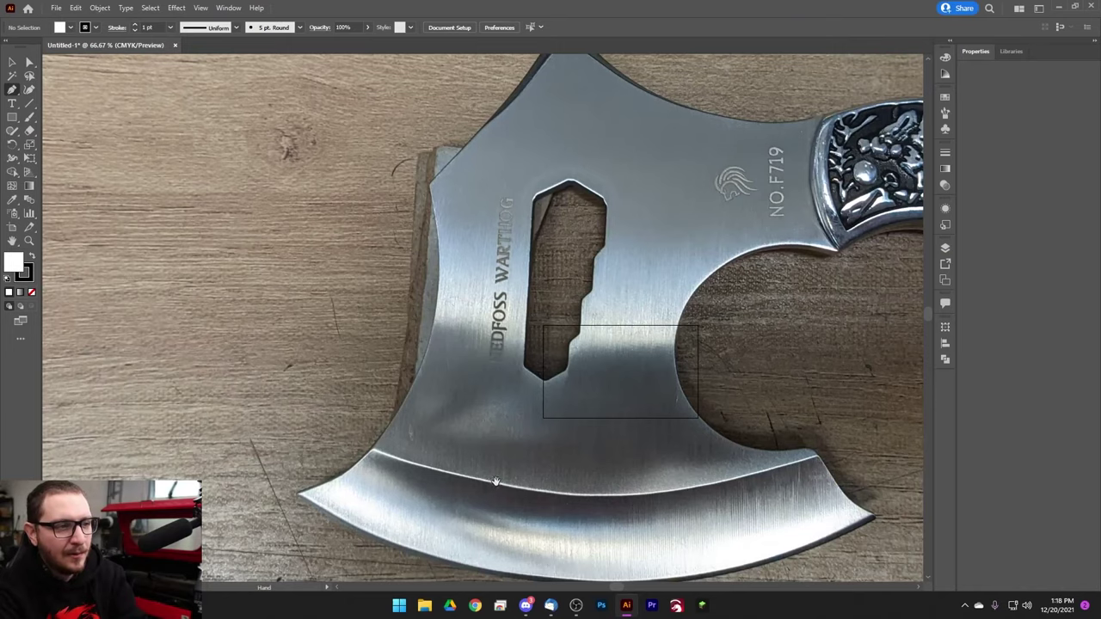
left_click_drag(495, 482, 400, 294)
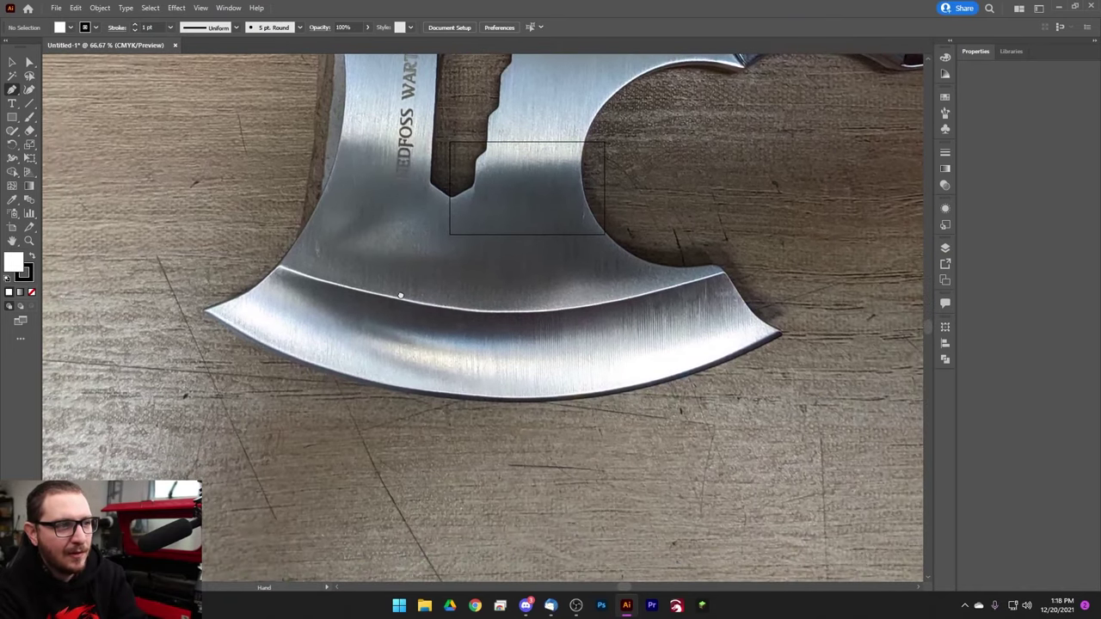
left_click(278, 268)
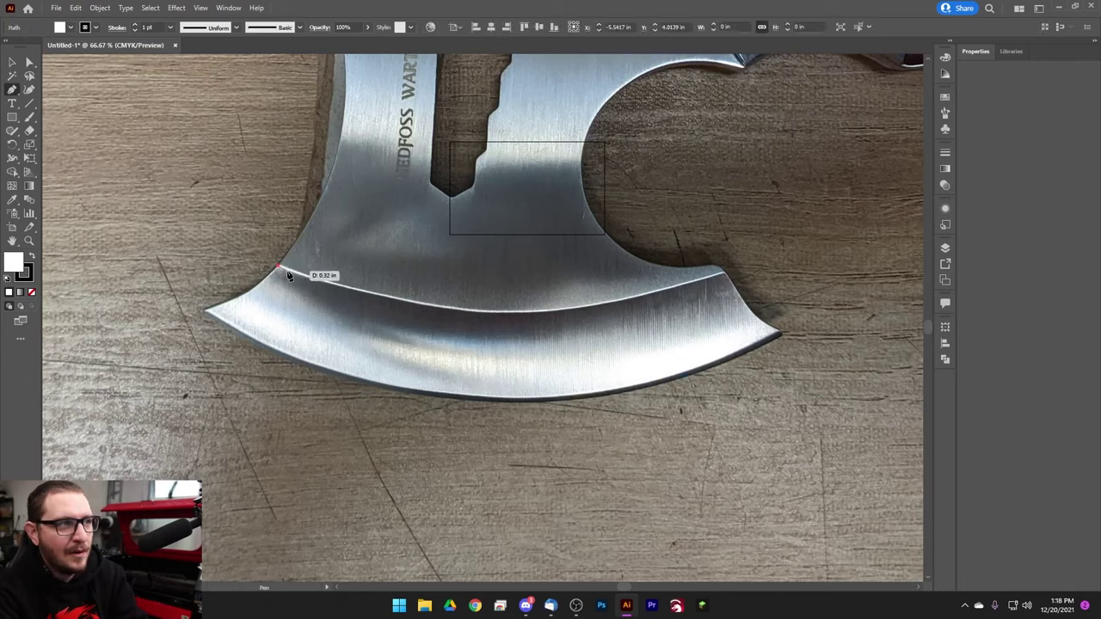
left_click_drag(293, 275, 301, 278)
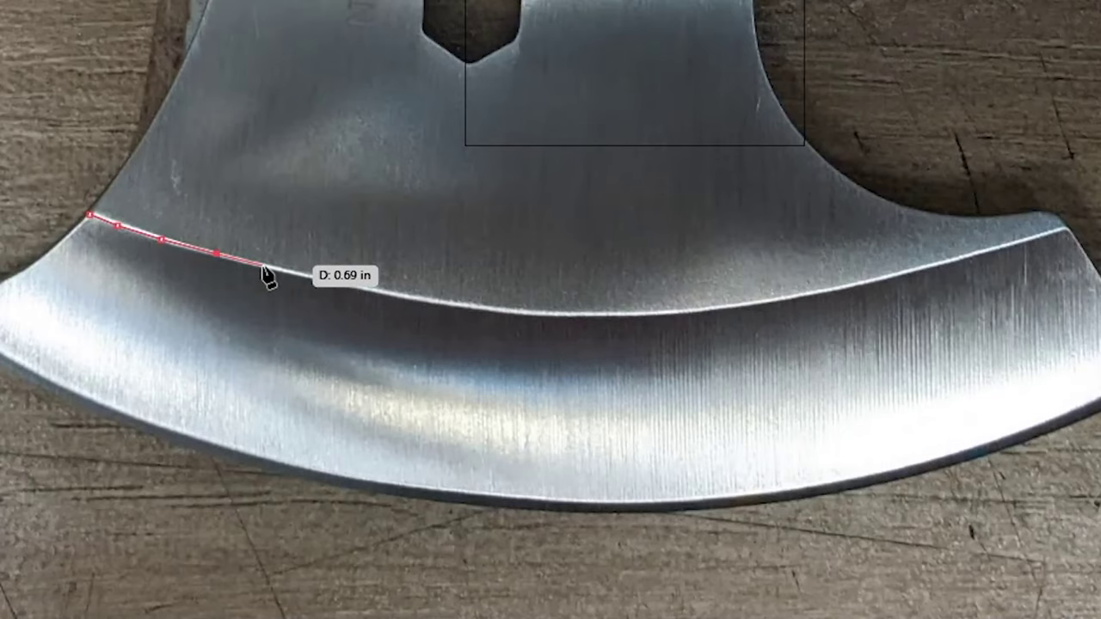
left_click_drag(358, 293, 372, 295)
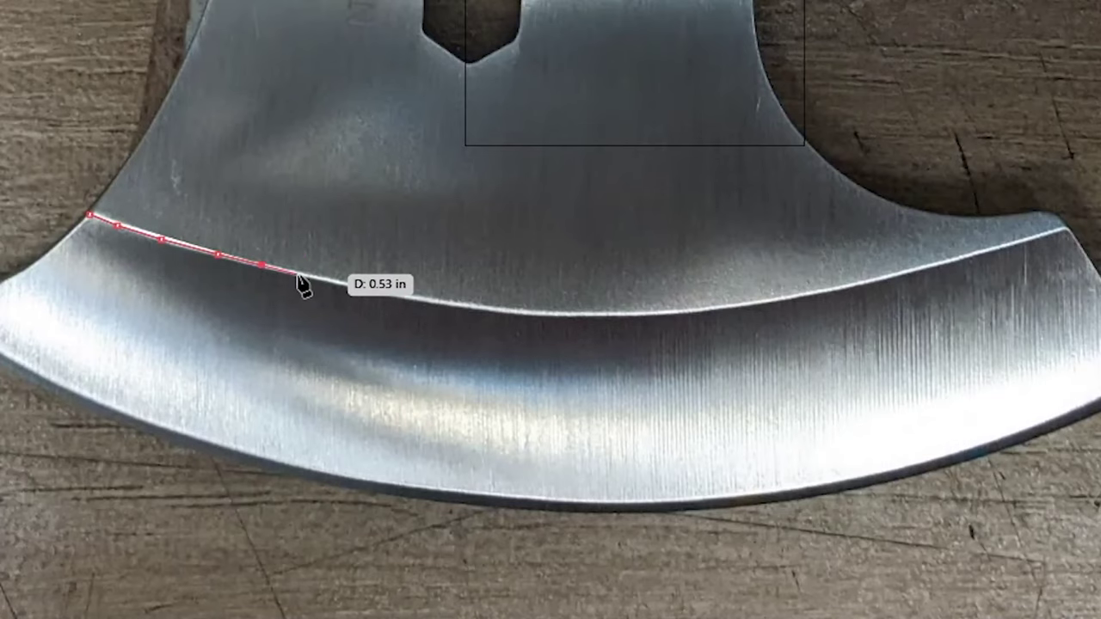
left_click_drag(303, 286, 453, 316)
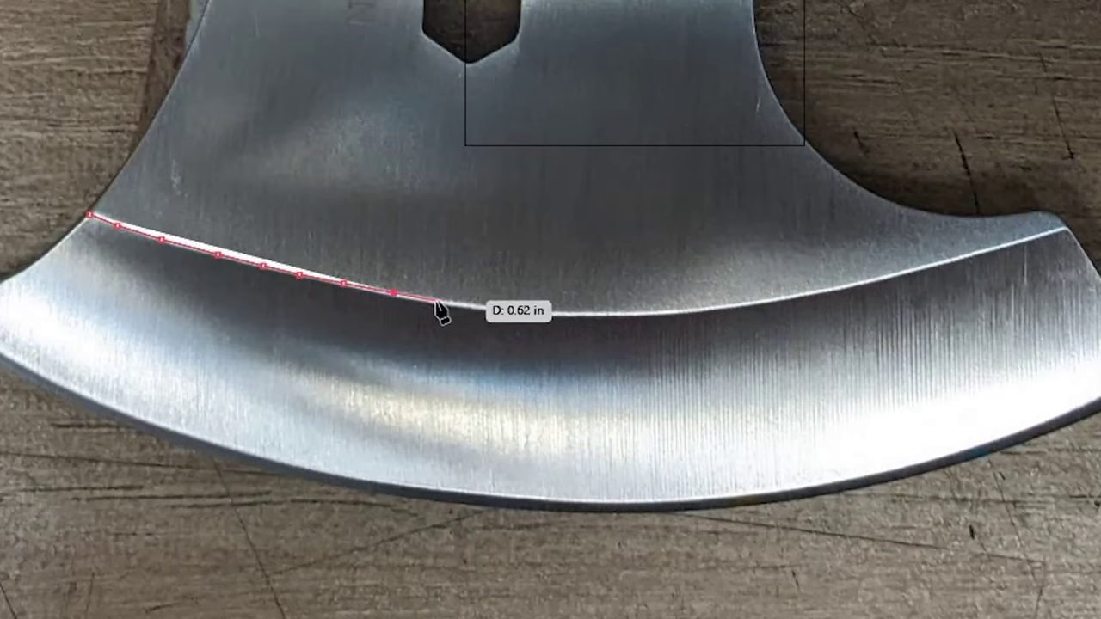
- Extend the Pen path along the bevel line to just before its lowest point in the middle of the blade
left_click(435, 301)
left_click(479, 307)
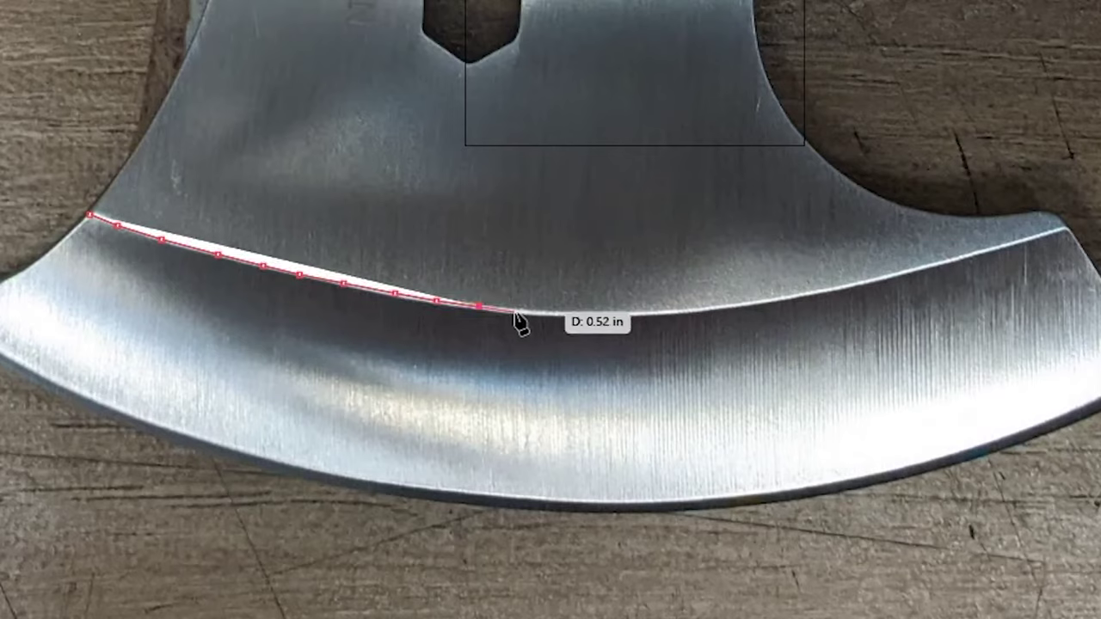
left_click(521, 312)
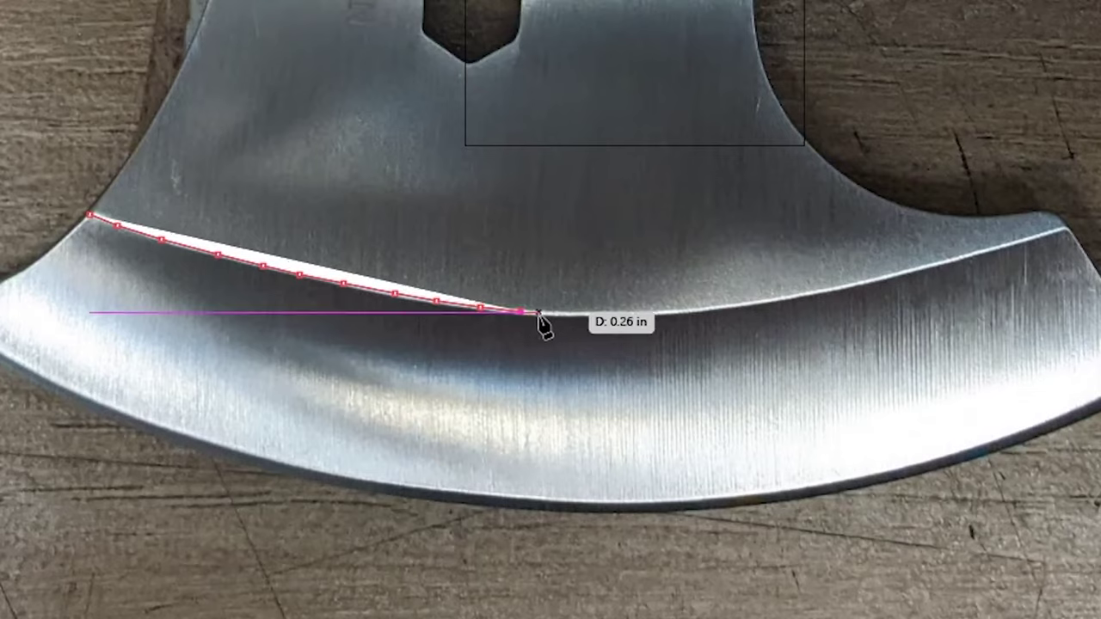
double_click(542, 313)
left_click(541, 313)
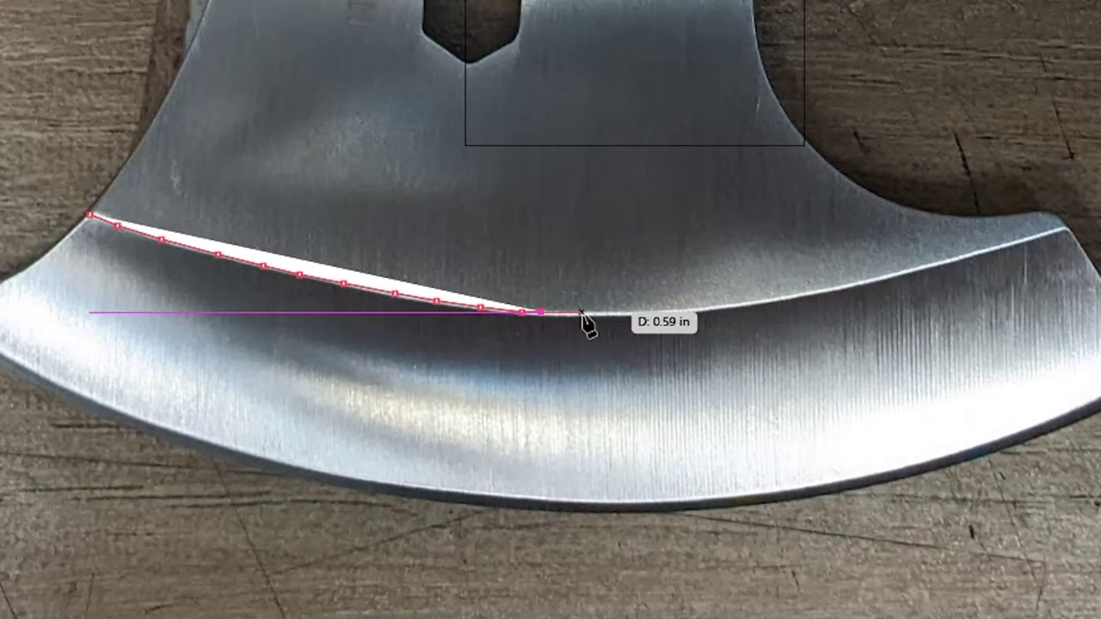
- Extend the Pen path along the bevel line through its lowest point to where the line starts rising to the right
scroll(565, 332, "up", 5)
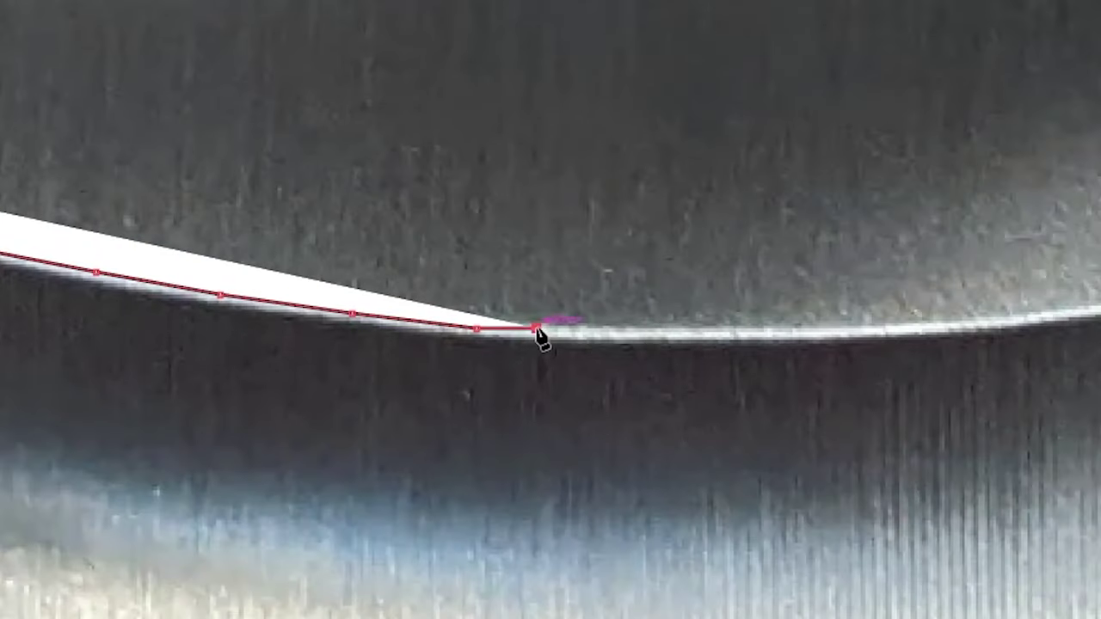
left_click(678, 336)
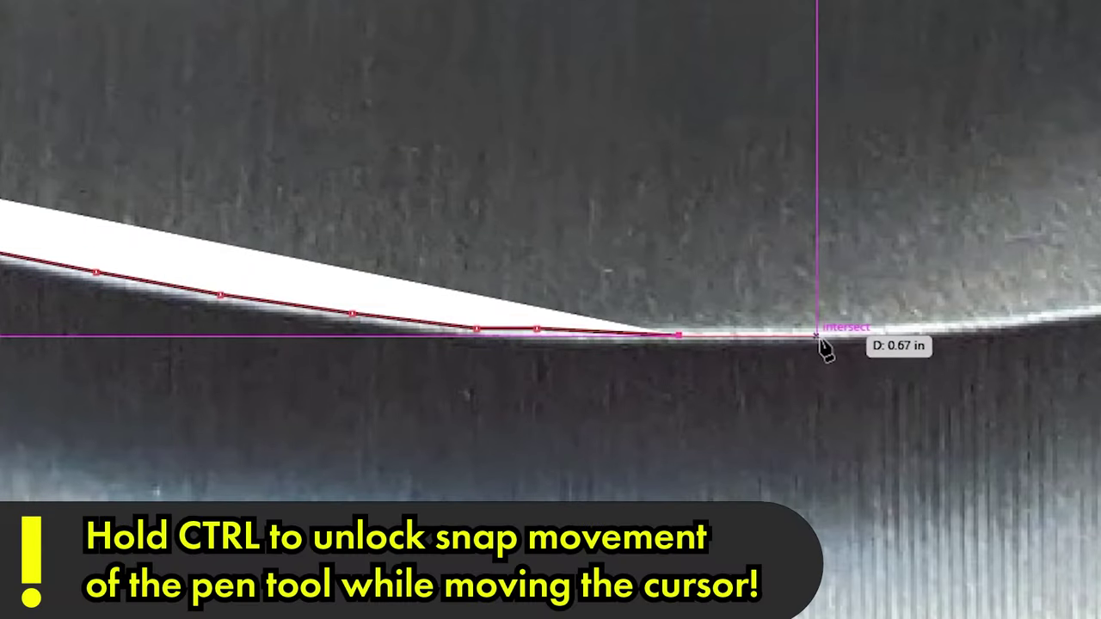
left_click(806, 336)
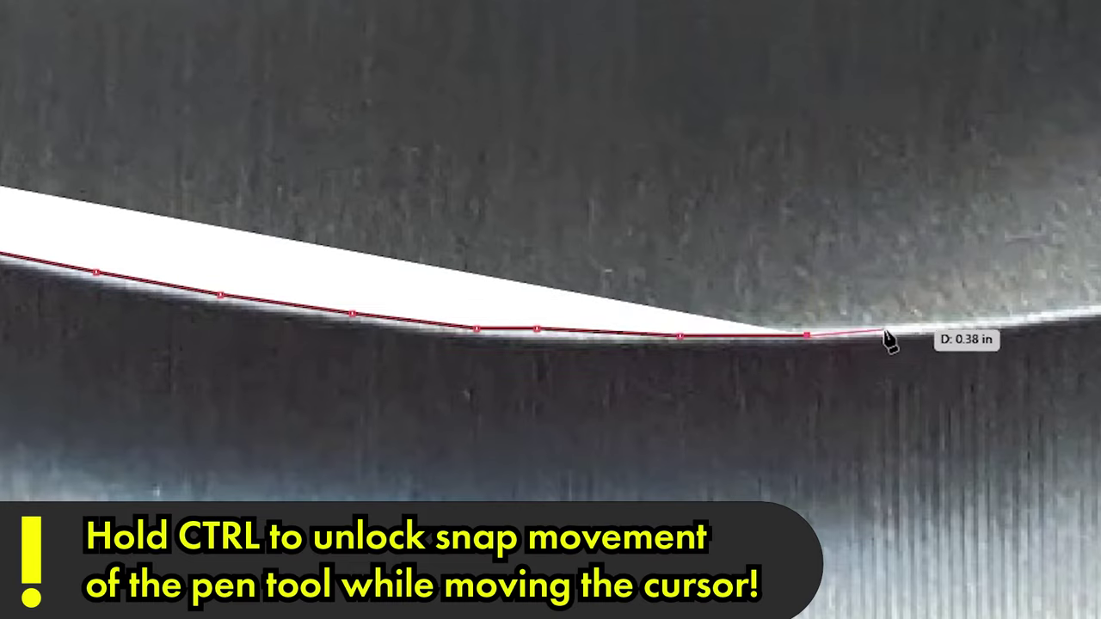
left_click(983, 329)
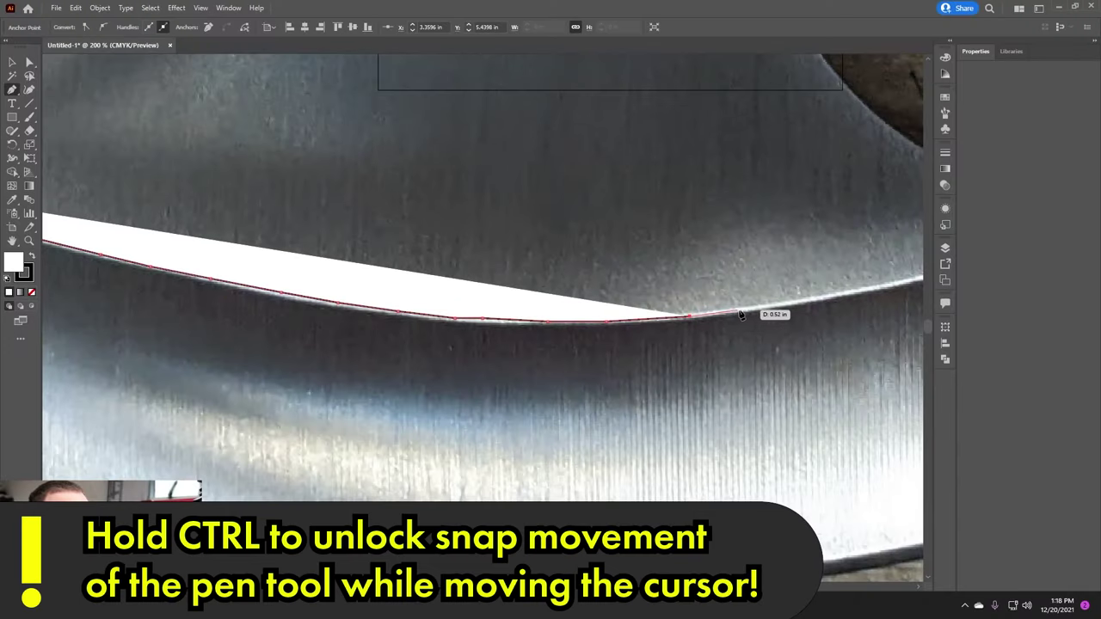
- Continue the Pen path up the rising part of the bevel line to its corner at the blade's right end
left_click_drag(817, 306, 431, 312)
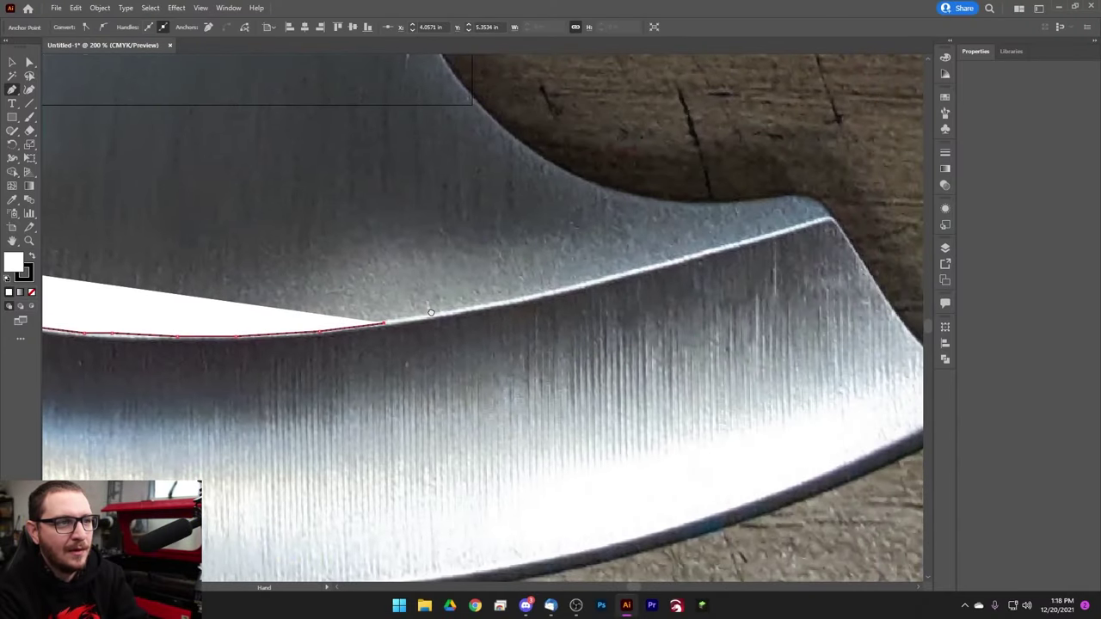
left_click(478, 310)
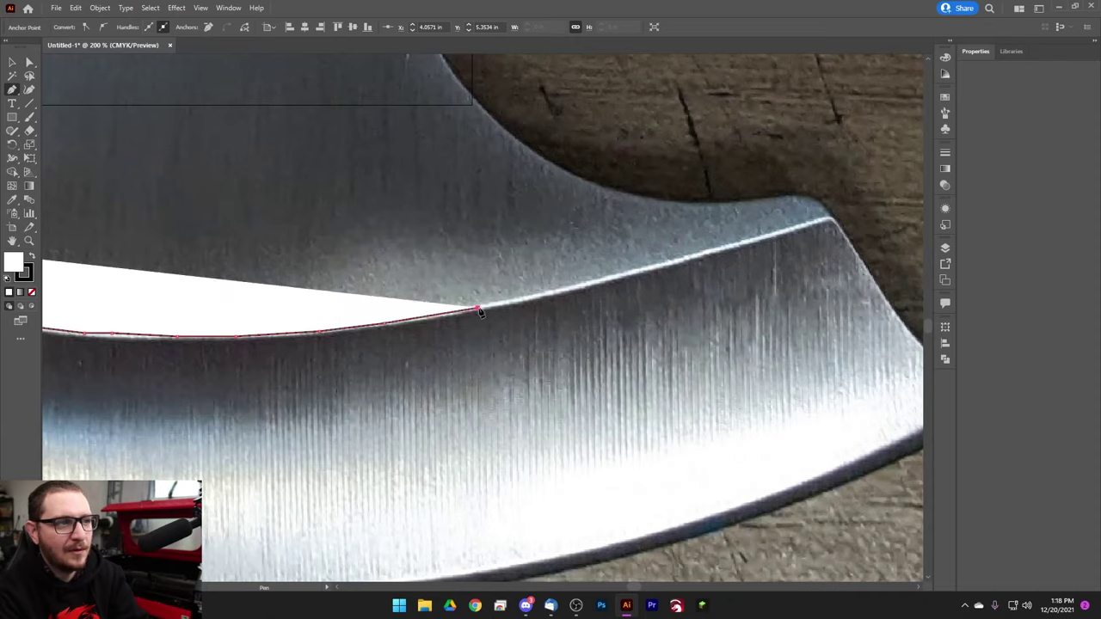
left_click(554, 295)
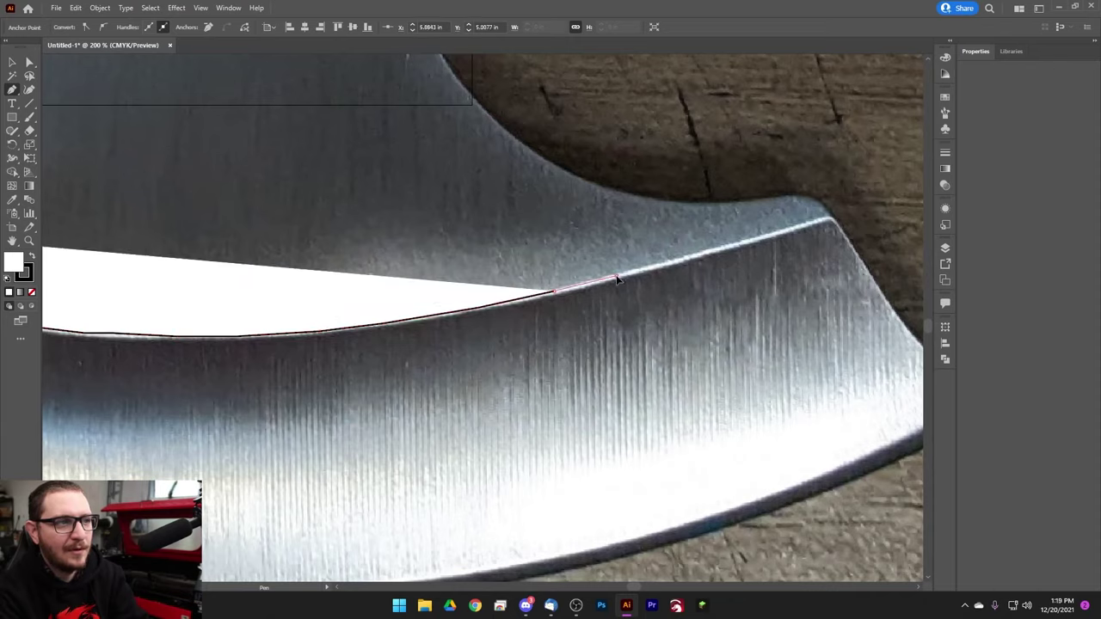
left_click(653, 268)
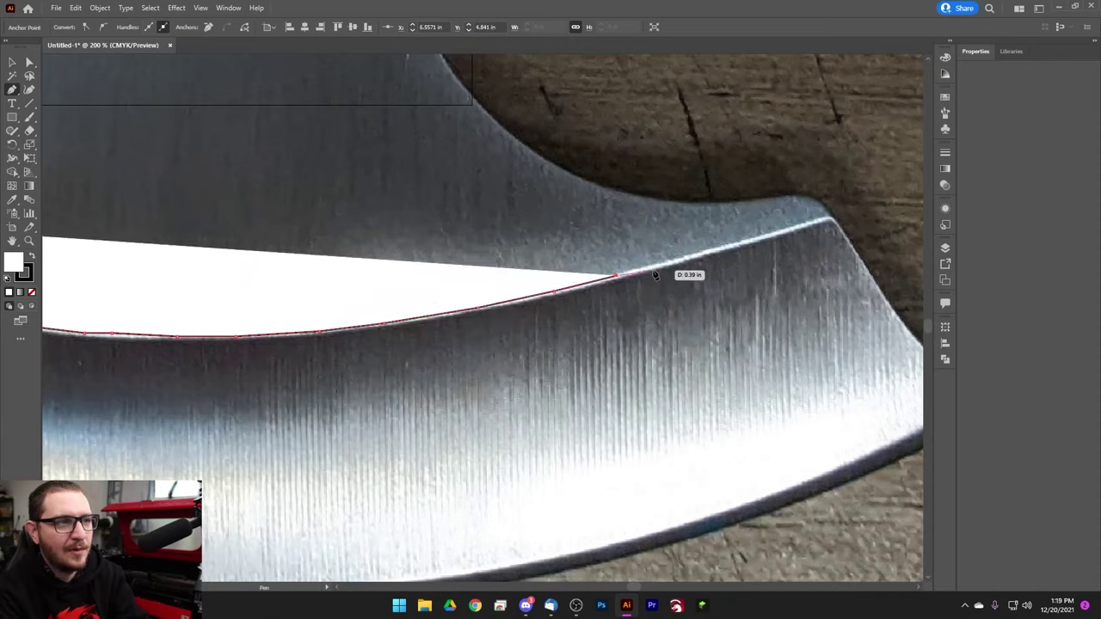
left_click(699, 256)
left_click(753, 242)
left_click(789, 232)
left_click(830, 220)
- Trace the blade's curved right side from the bevel corner down to the sharp right tip
left_click(860, 258)
left_click(879, 287)
left_click(899, 320)
left_click_drag(900, 346, 580, 223)
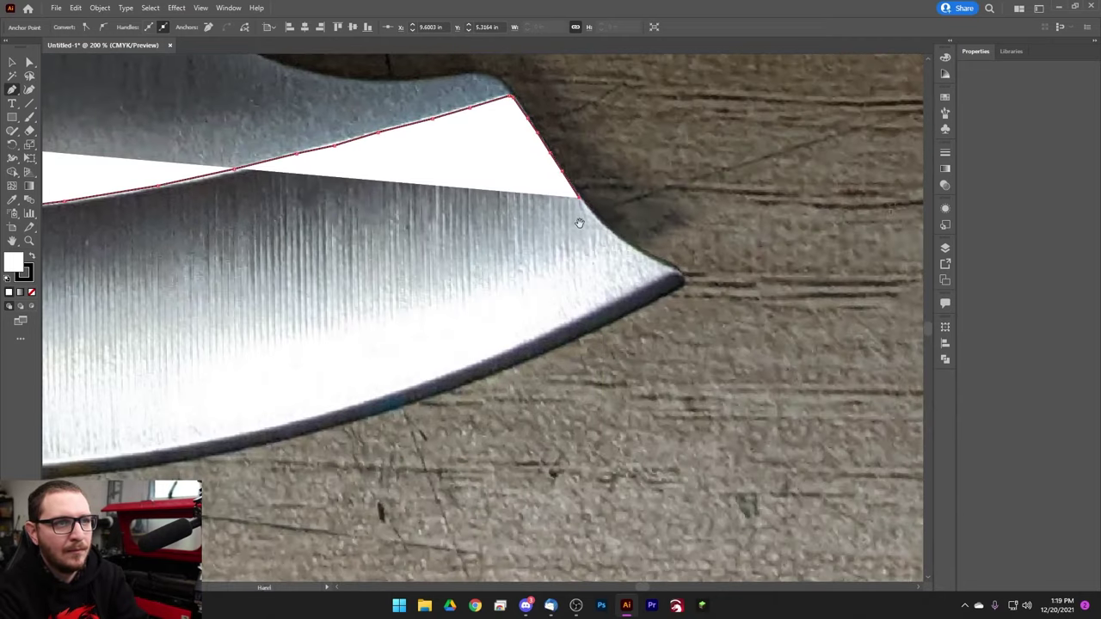
left_click(614, 231)
left_click(658, 255)
left_click(679, 275)
- Trace the cutting edge from the right tip leftward past the bottom of the blade, staying just inside the dark rim
left_click(558, 327)
left_click_drag(503, 360, 735, 243)
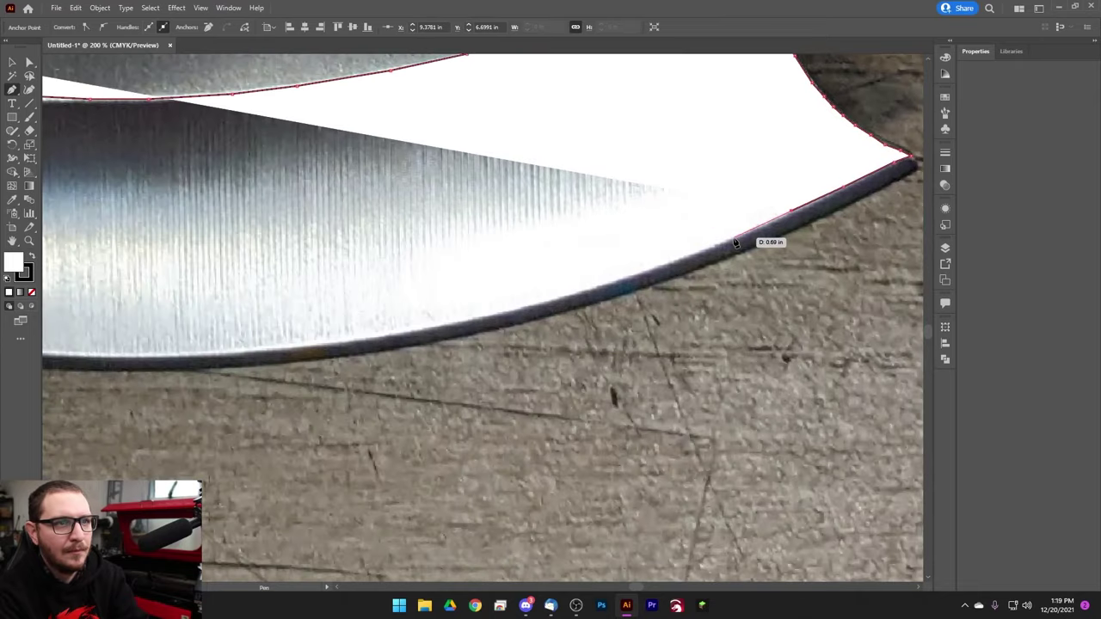
left_click(533, 307)
left_click_drag(533, 307, 786, 226)
left_click(683, 246)
left_click(592, 254)
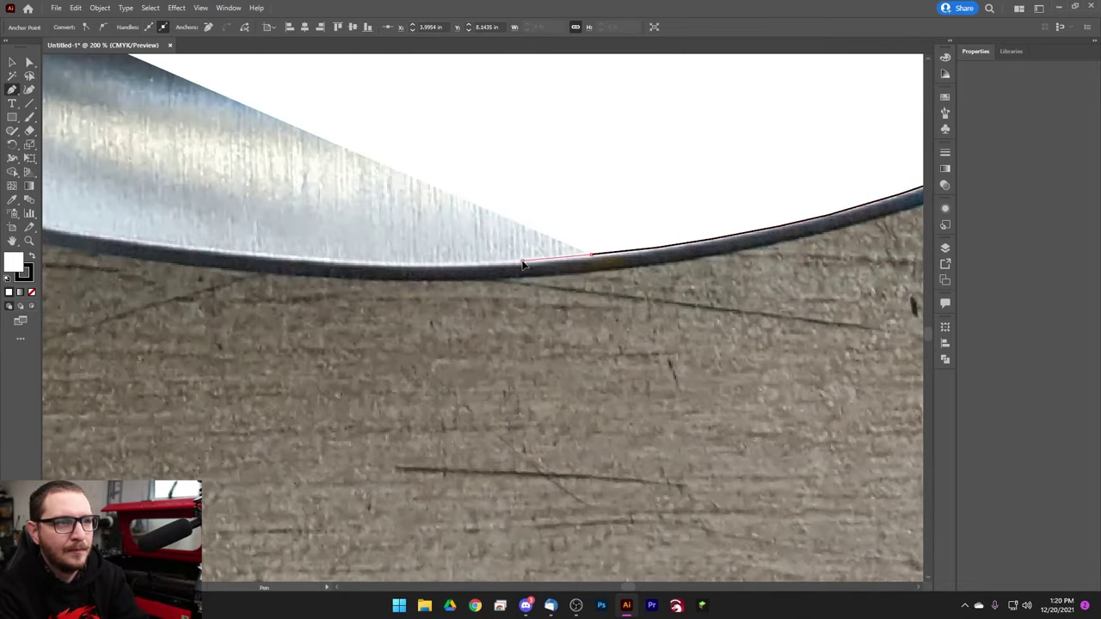
left_click_drag(522, 264, 688, 301)
left_click(614, 290)
left_click_drag(401, 250, 553, 280)
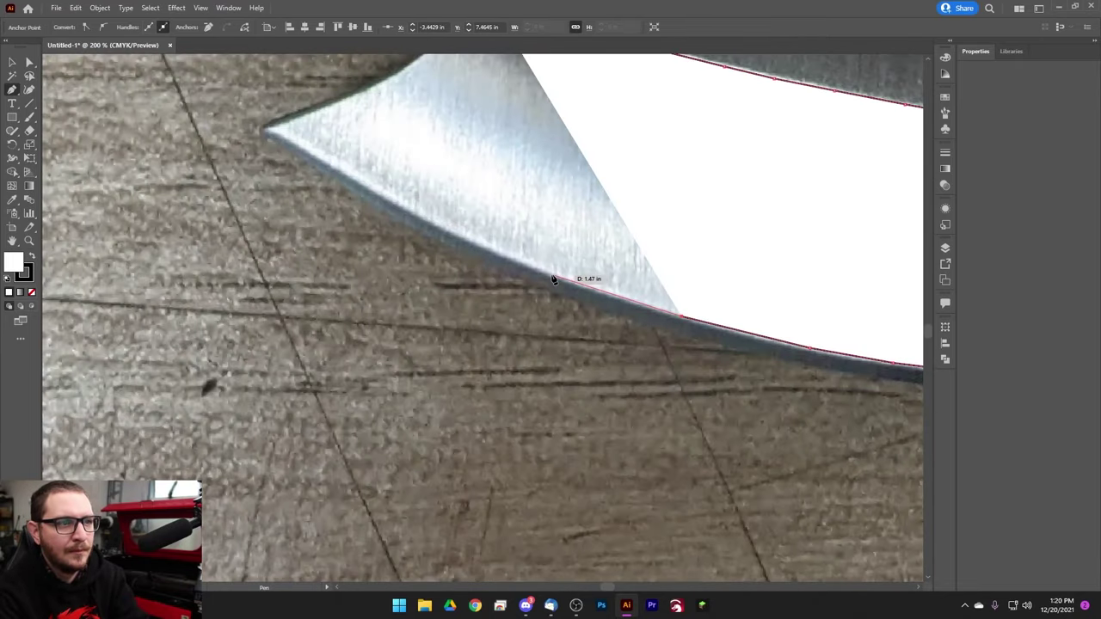
- Continue the Pen path up the left part of the cutting edge to the blade's left tip
left_click(551, 275)
left_click(504, 255)
left_click(423, 220)
left_click(368, 185)
left_click(330, 163)
left_click(270, 129)
- Trace the blade's curved left side from the tip up to the bevel line's start point and close the outline
left_click(314, 118)
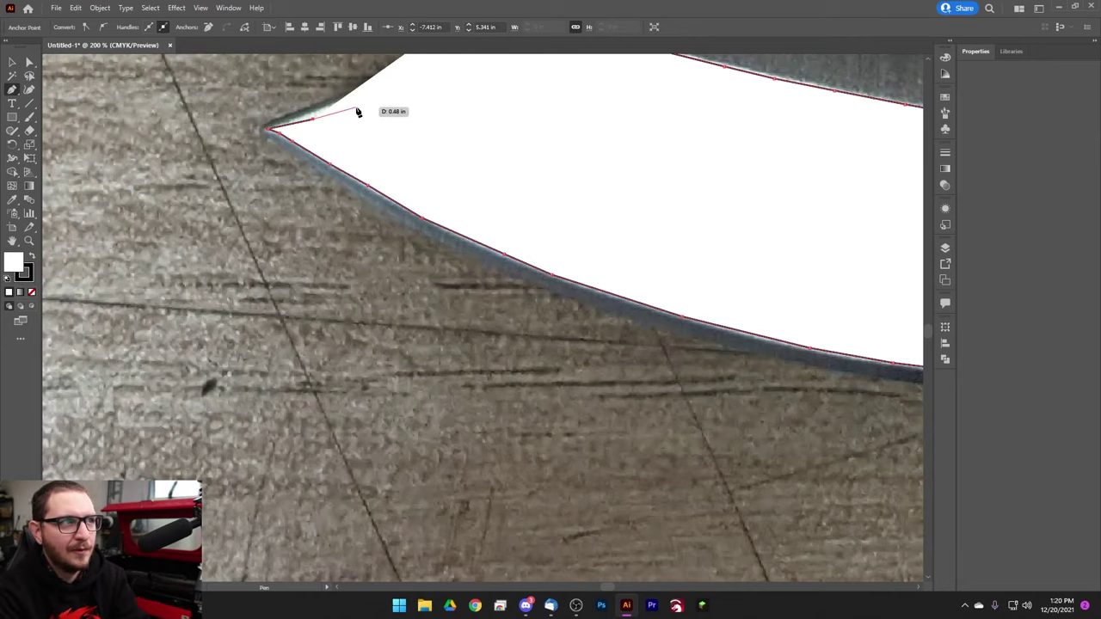
left_click_drag(442, 103, 403, 202)
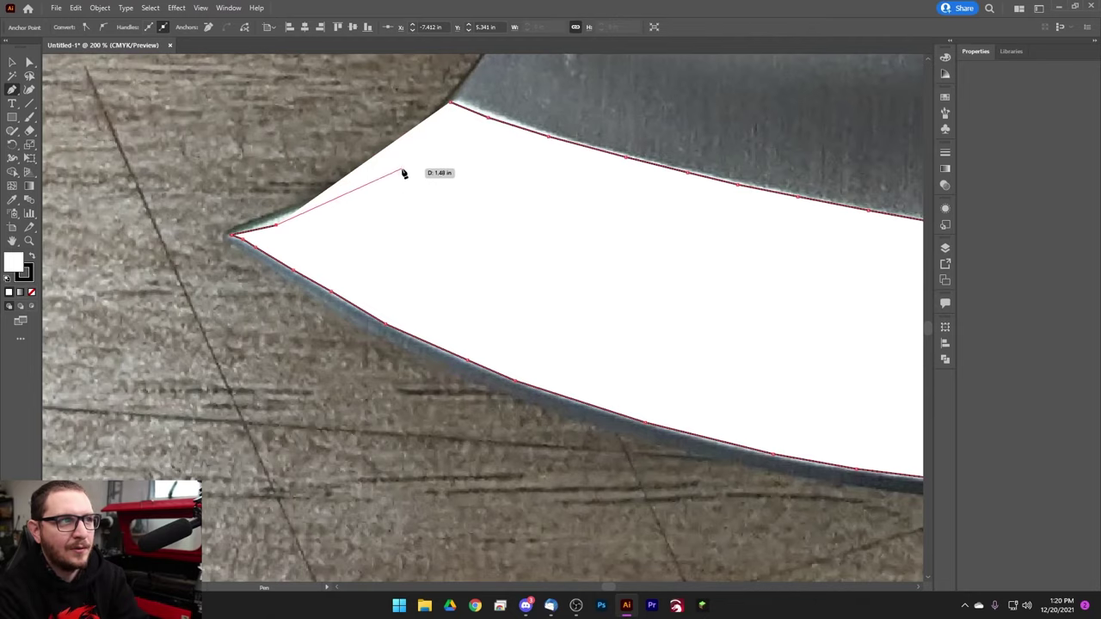
left_click(320, 209)
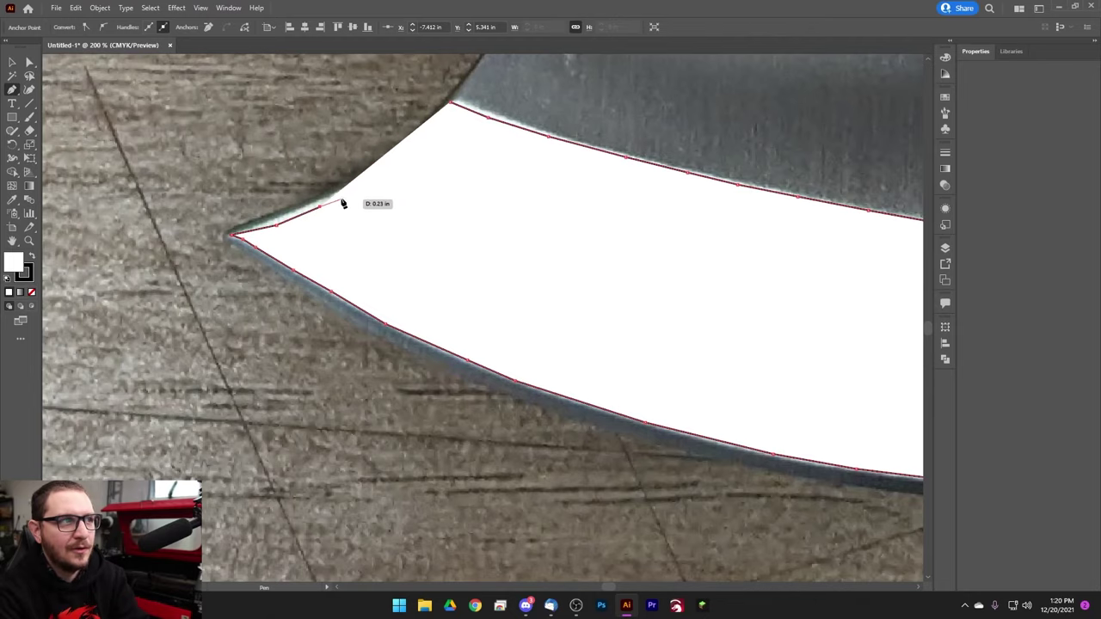
left_click(374, 177)
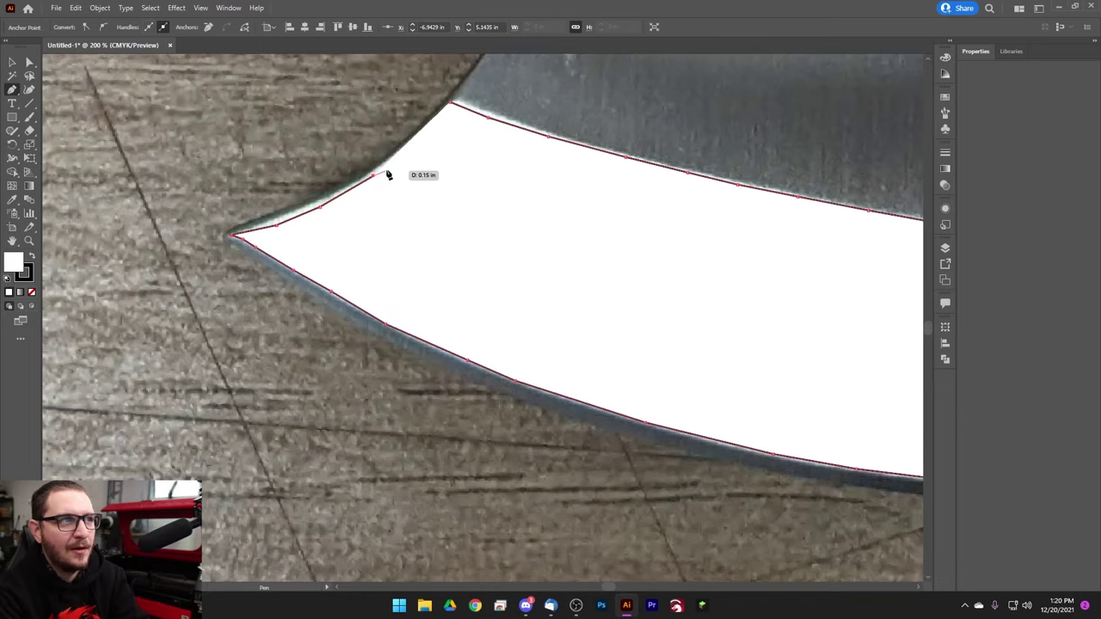
left_click(397, 156)
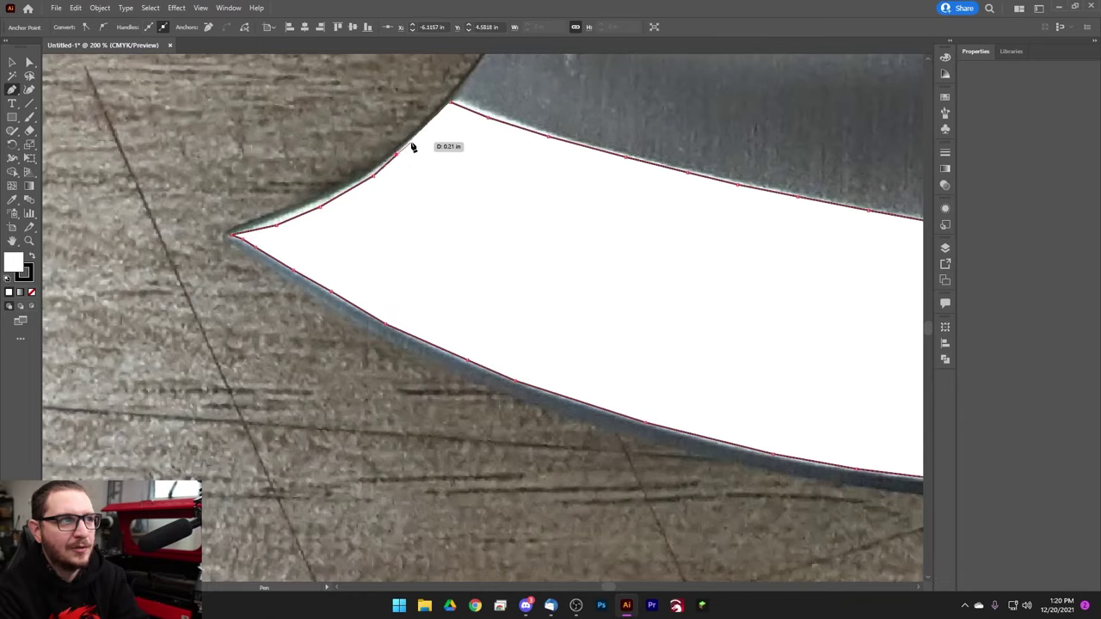
left_click(417, 137)
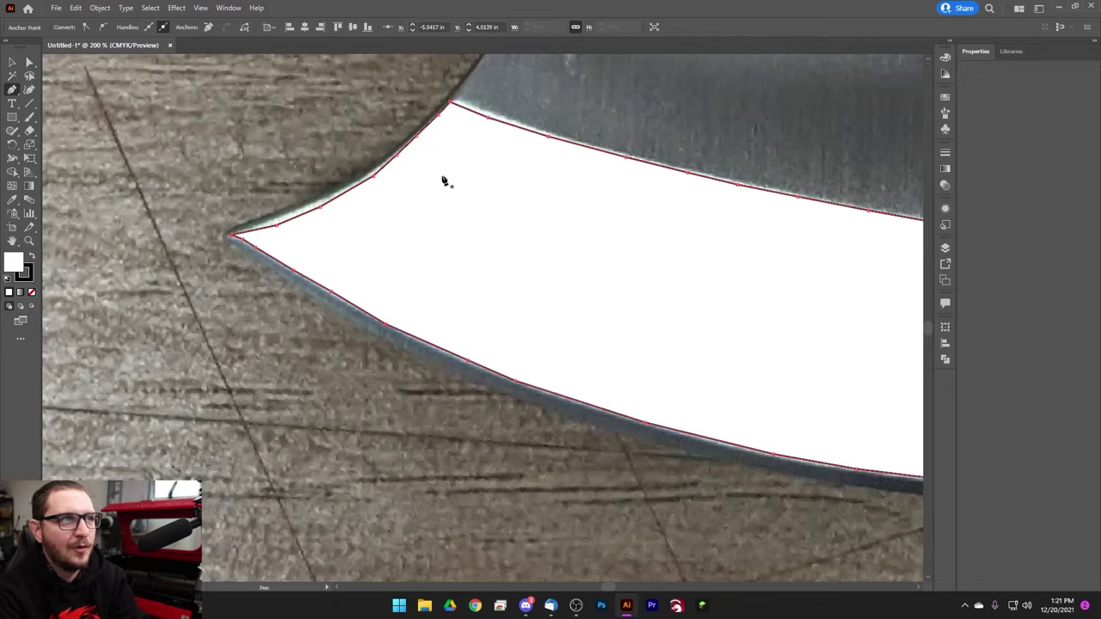
- Examine the closed outline along the bevel line, cutting edge and left tip for anchor points that miss the blade
left_click_drag(732, 307, 390, 194)
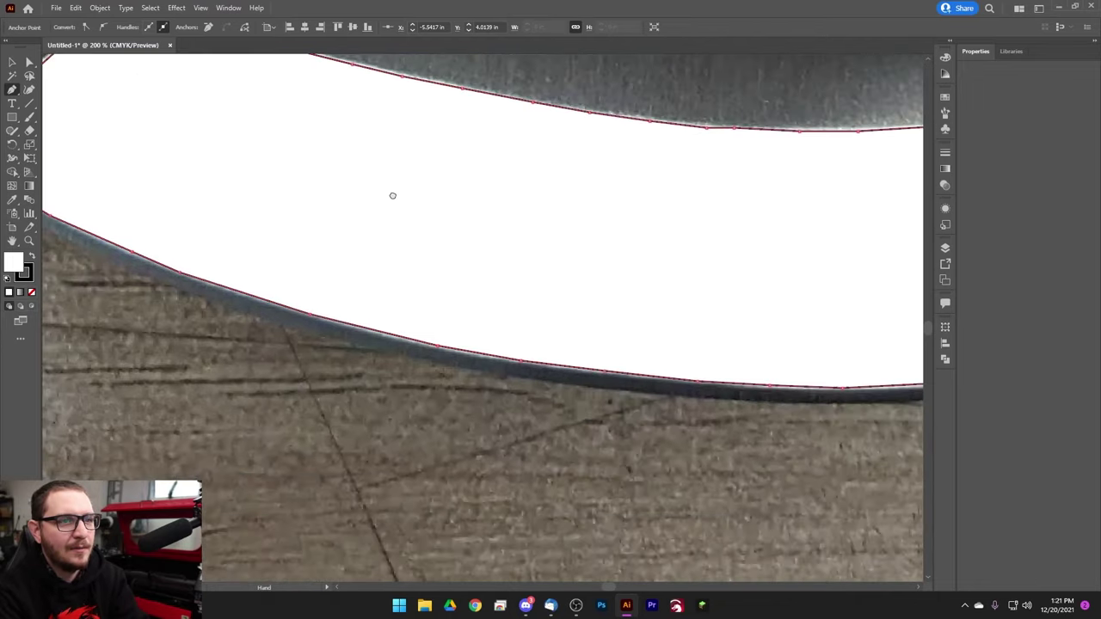
left_click_drag(823, 268, 493, 290)
mouse_move(904, 262)
left_mouse_down()
mouse_move(815, 269)
mouse_move(547, 352)
mouse_move(811, 313)
mouse_move(541, 298)
mouse_move(770, 333)
left_mouse_up()
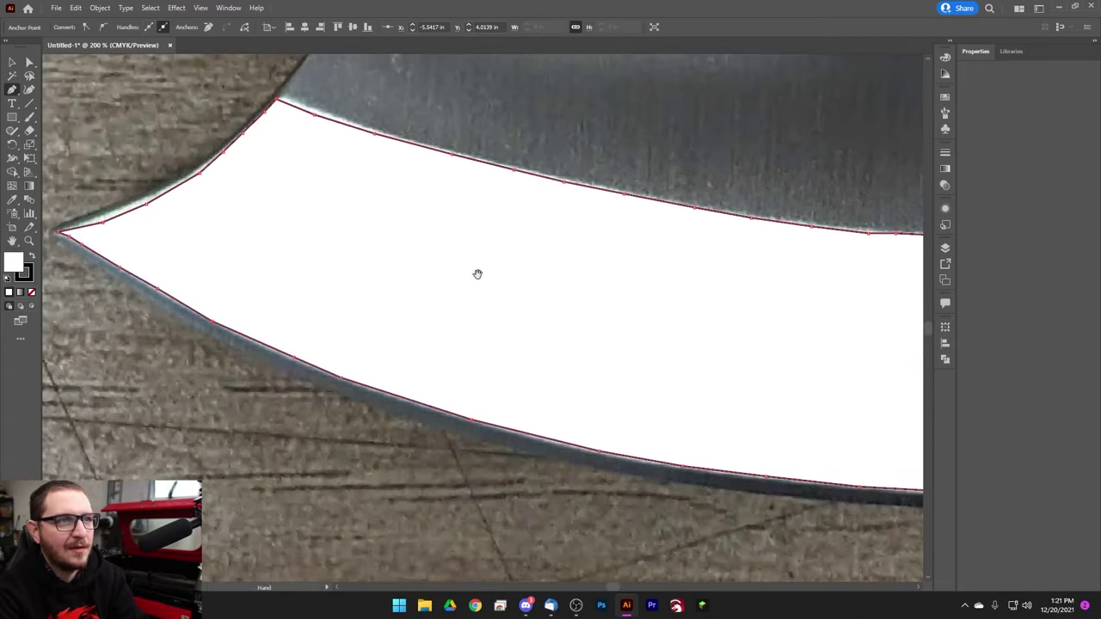
left_click_drag(476, 273, 616, 327)
left_click_drag(505, 295, 607, 321)
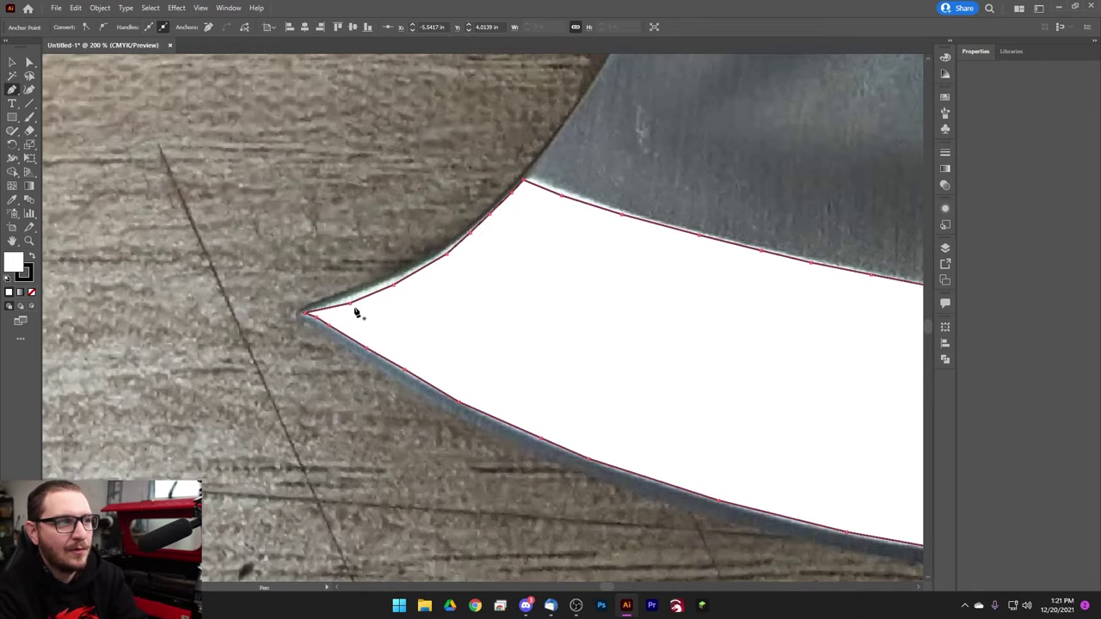
left_click_drag(771, 317, 436, 279)
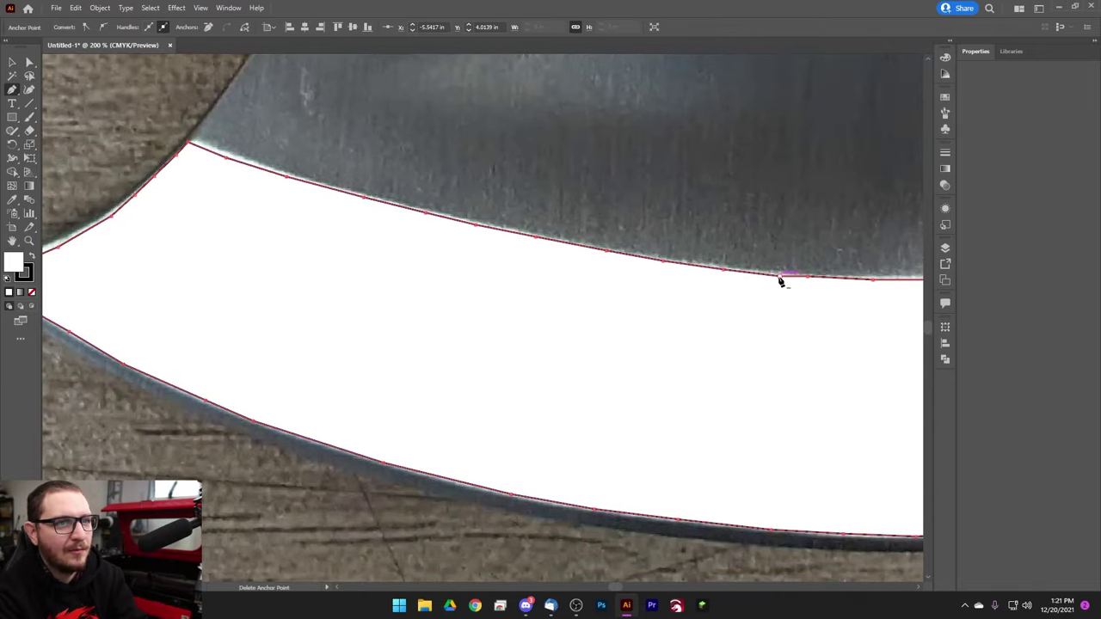
left_click_drag(361, 287, 683, 329)
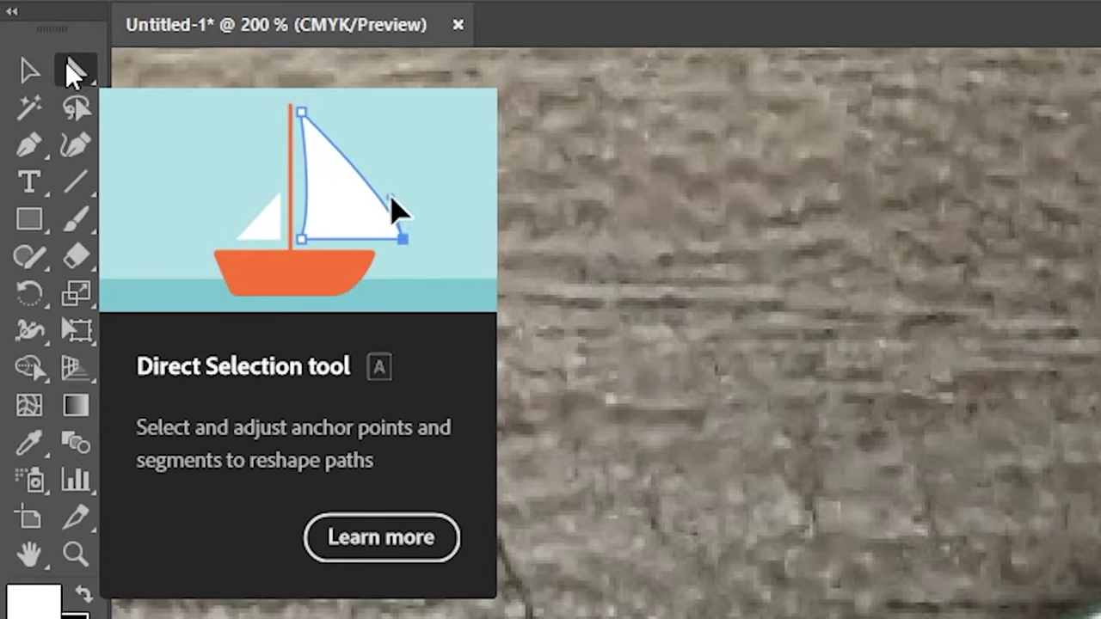
- Use the Direct Selection tool to move the anchor points on the blade's left side outward onto its edge
left_click(74, 74)
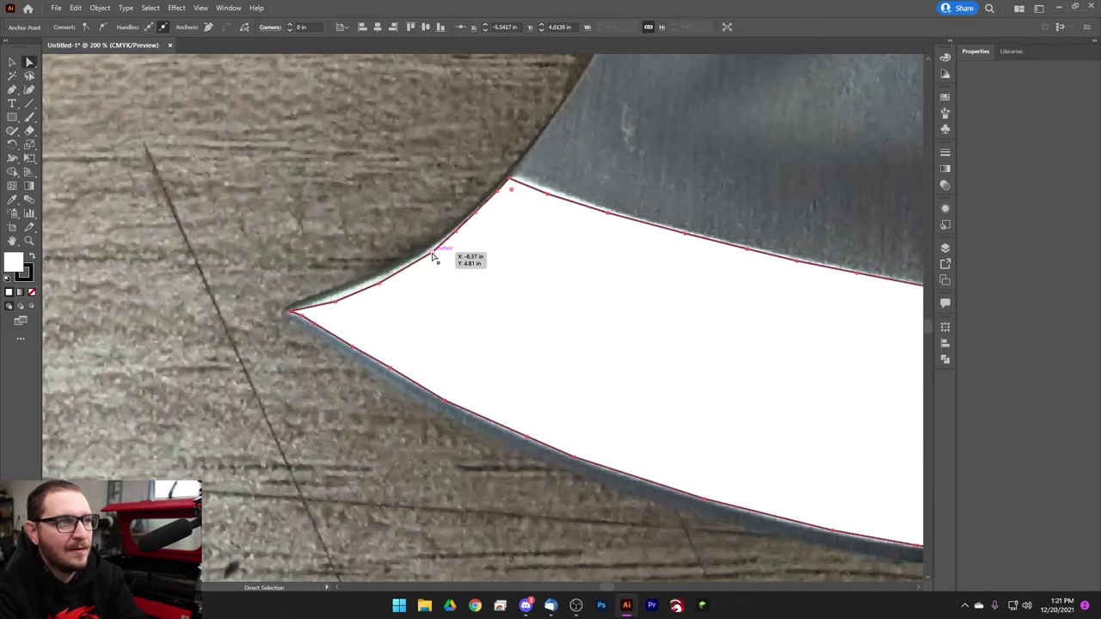
key("ctrl+shift+a")
left_click_drag(430, 255, 428, 250)
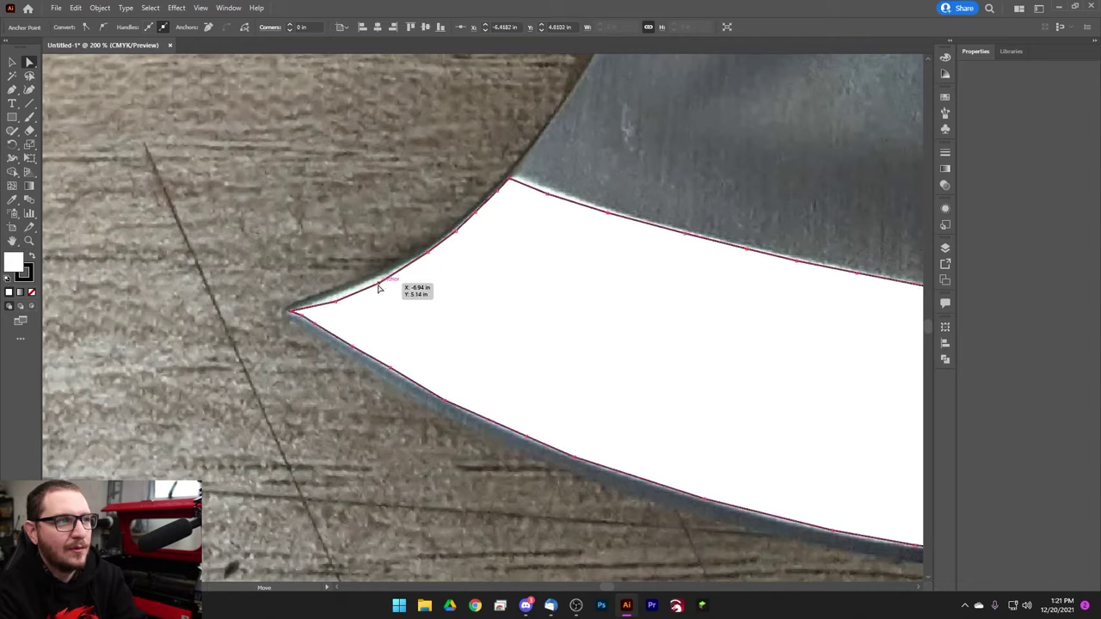
left_click_drag(378, 288, 336, 301)
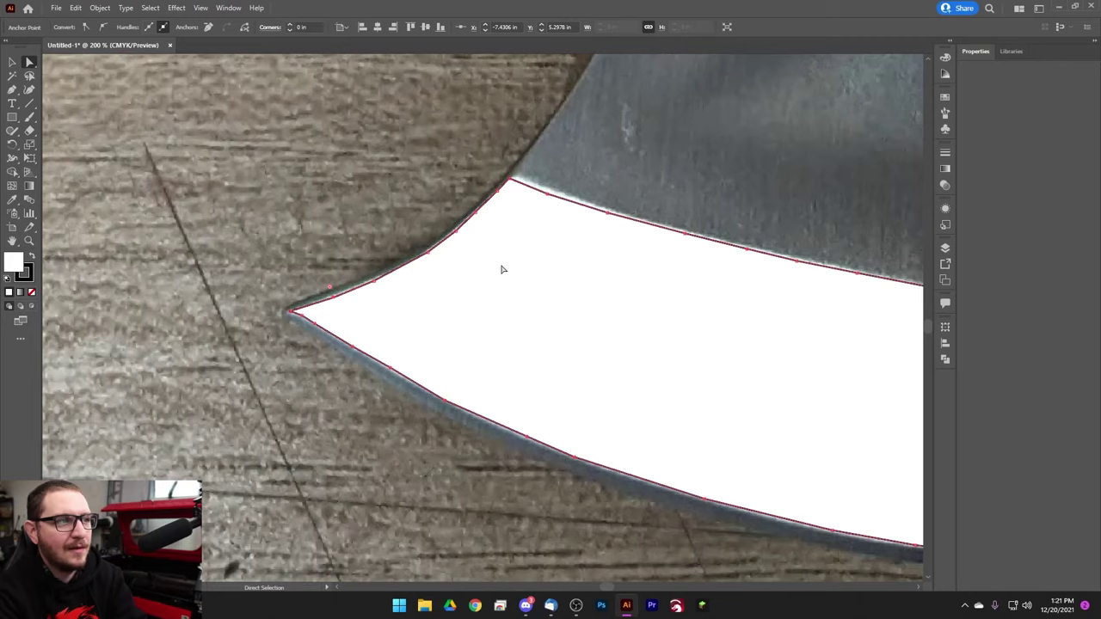
- Nudge the stray anchor points at the bevel line's left end and just before its lowest point onto the line
left_click(548, 192)
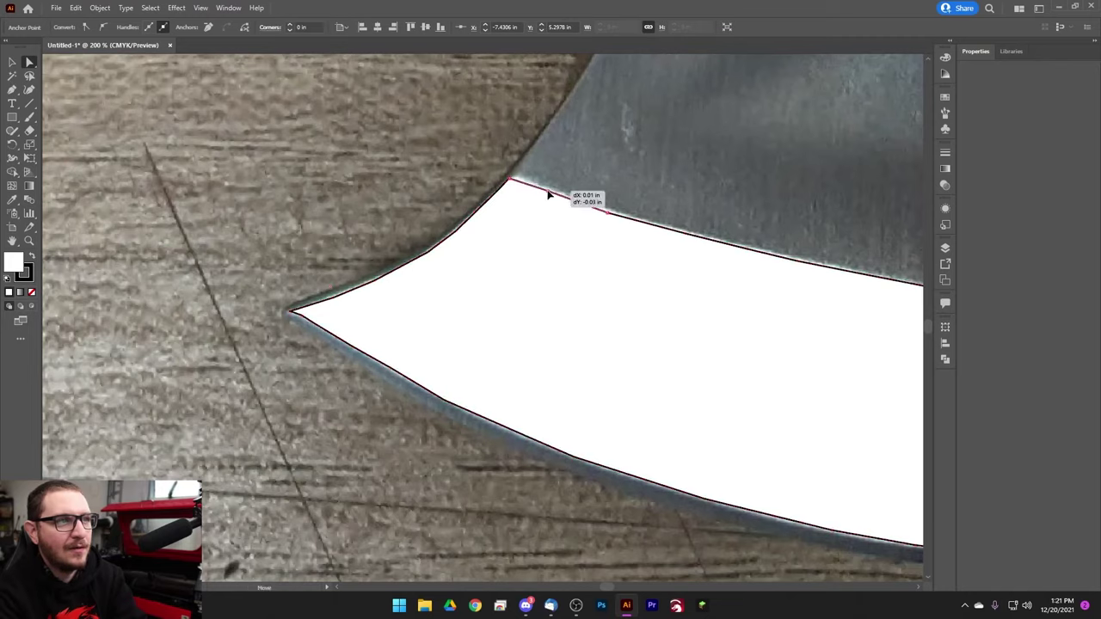
left_click(608, 216)
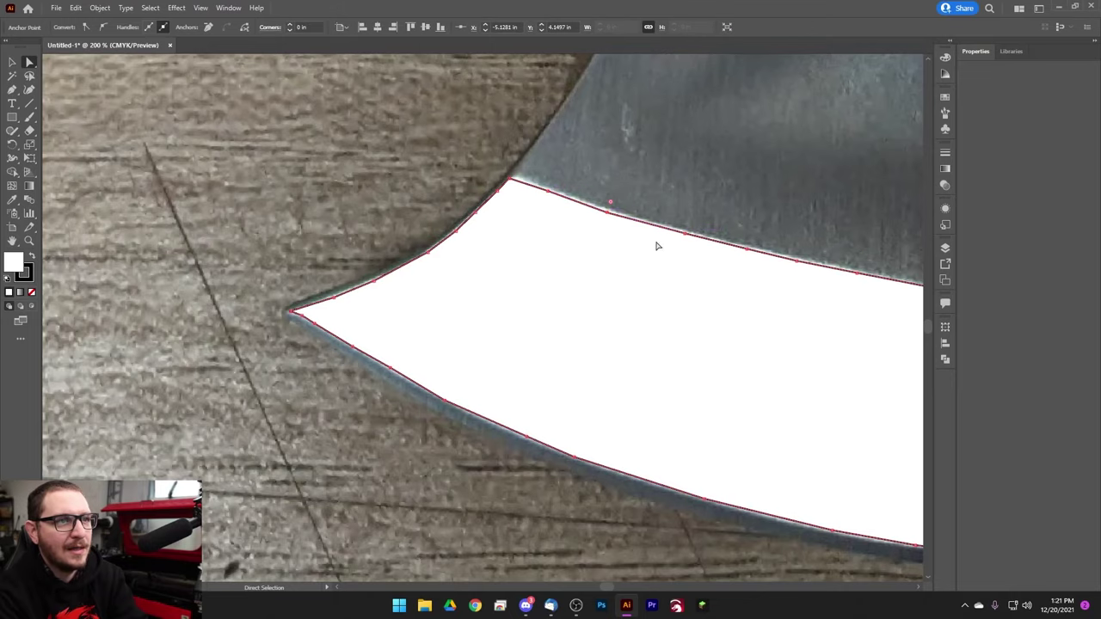
left_click_drag(811, 286, 437, 267)
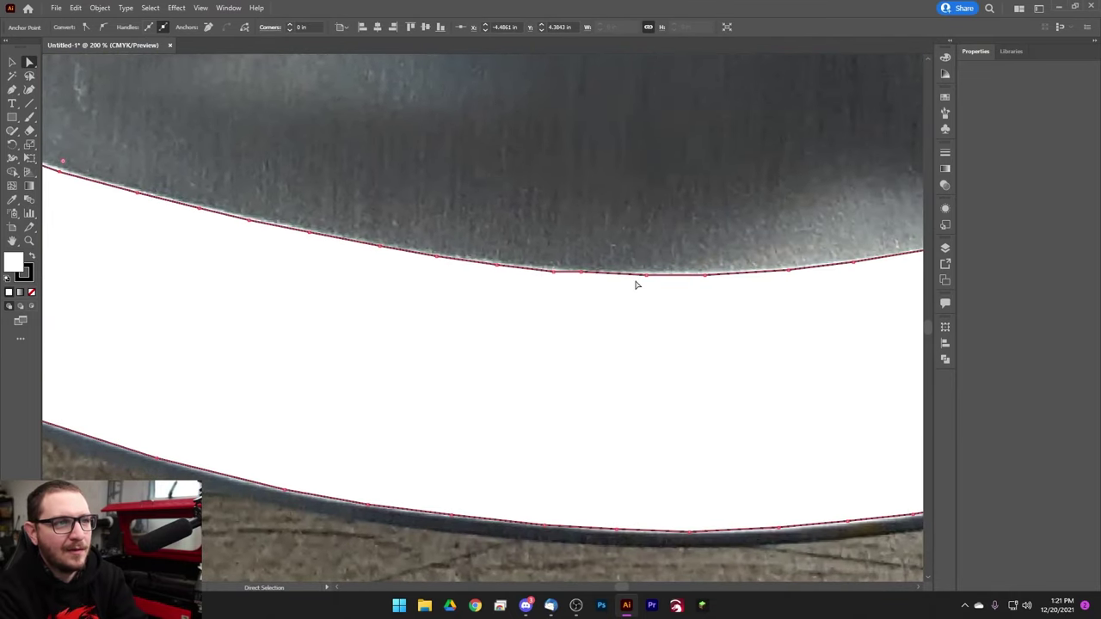
left_click_drag(557, 277, 542, 273)
scroll(554, 286, "up", 4)
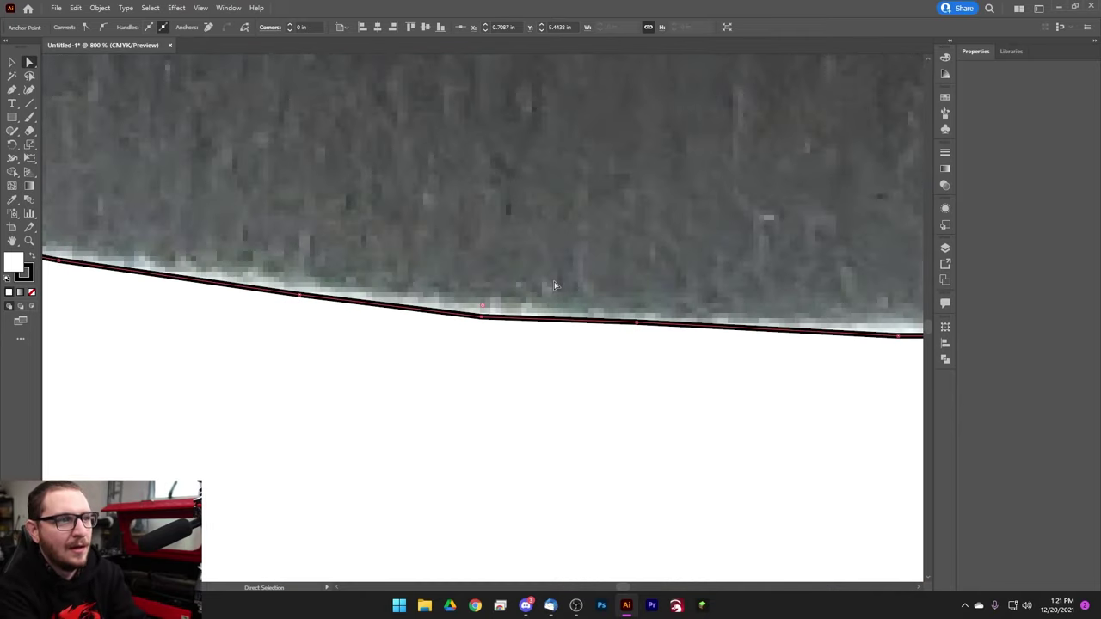
left_click_drag(481, 316, 484, 312)
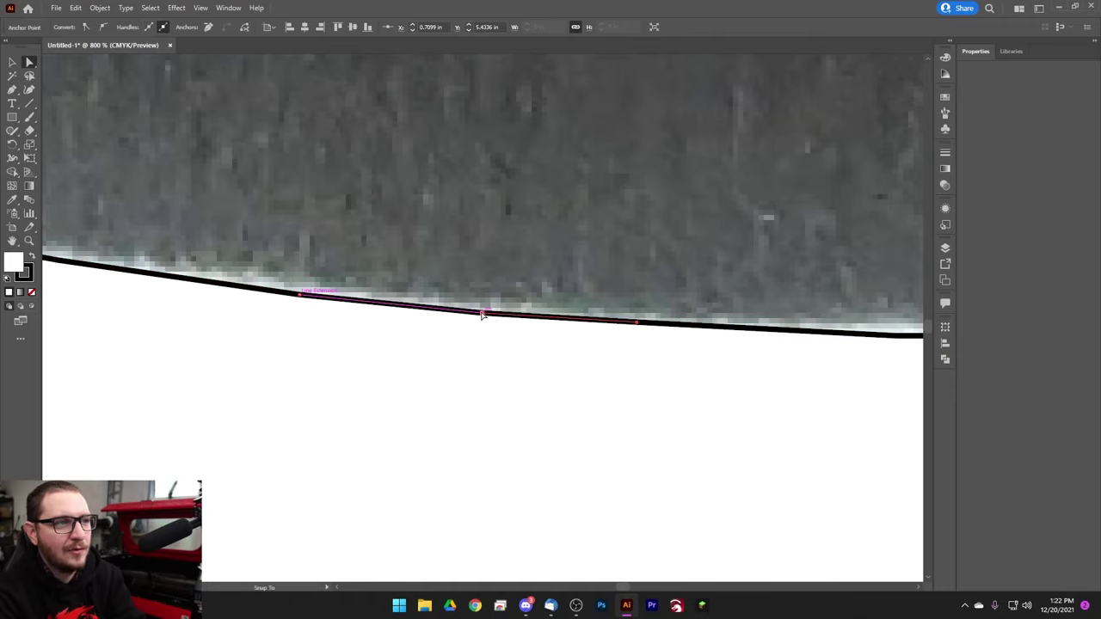
- Select the whole traced blade outline with the Selection tool
key("v")
key("ctrl+minus")
key("ctrl+minus")
key("ctrl+minus")
key("ctrl+minus")
key("ctrl+minus")
key("ctrl+minus")
key("ctrl+minus")
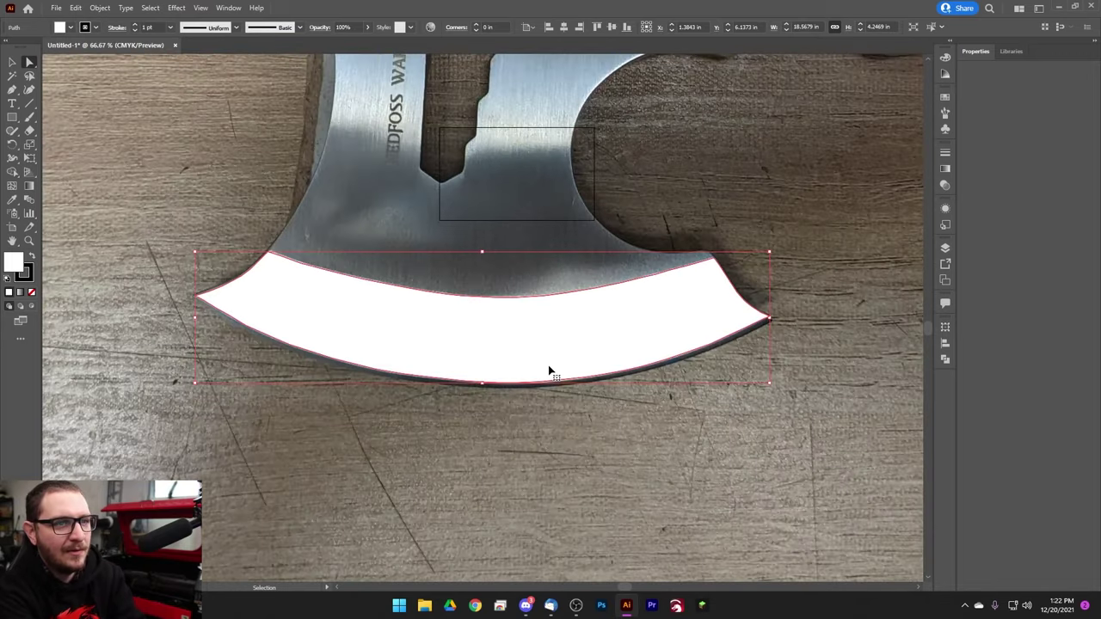
left_click(651, 418)
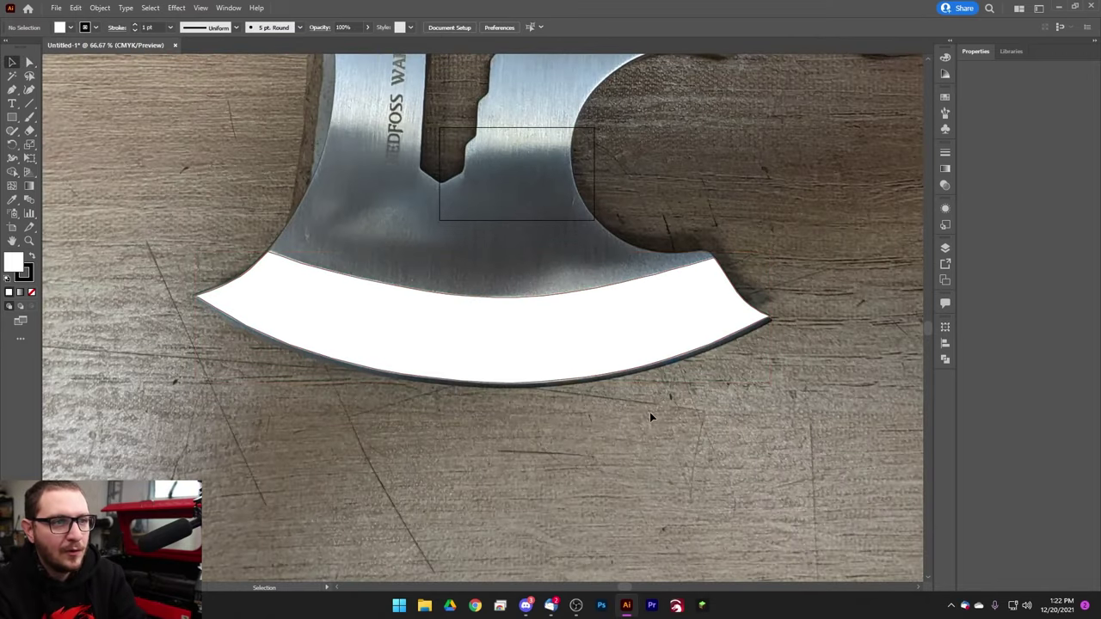
left_click(608, 338)
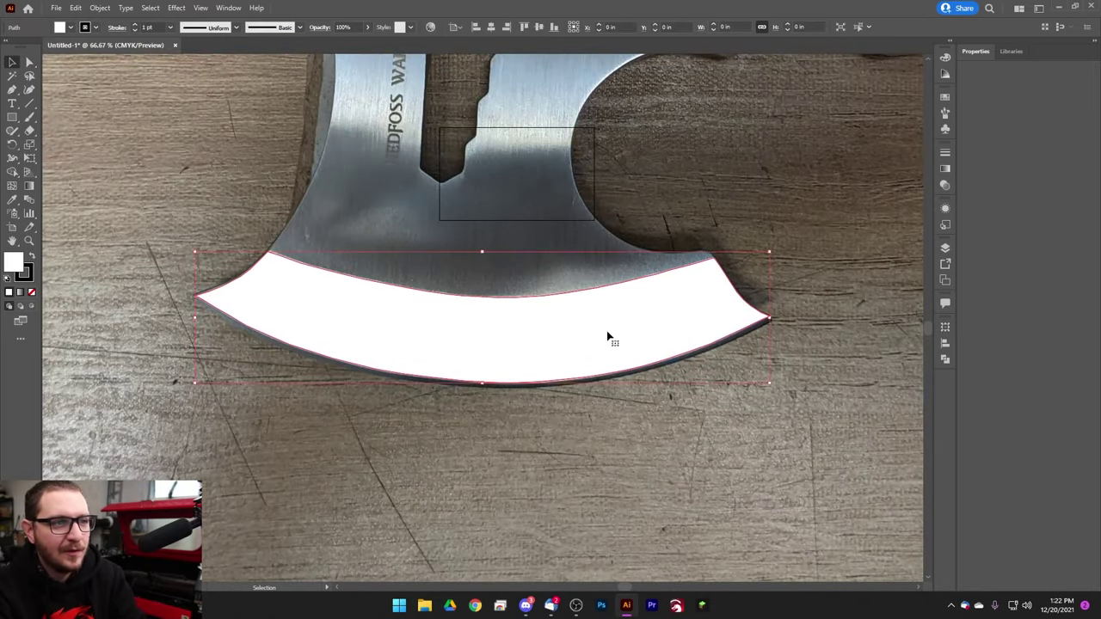
- Delete Layer 1, which holds the placed axe photo, and accept the deletion
left_click(946, 249)
left_click(872, 278)
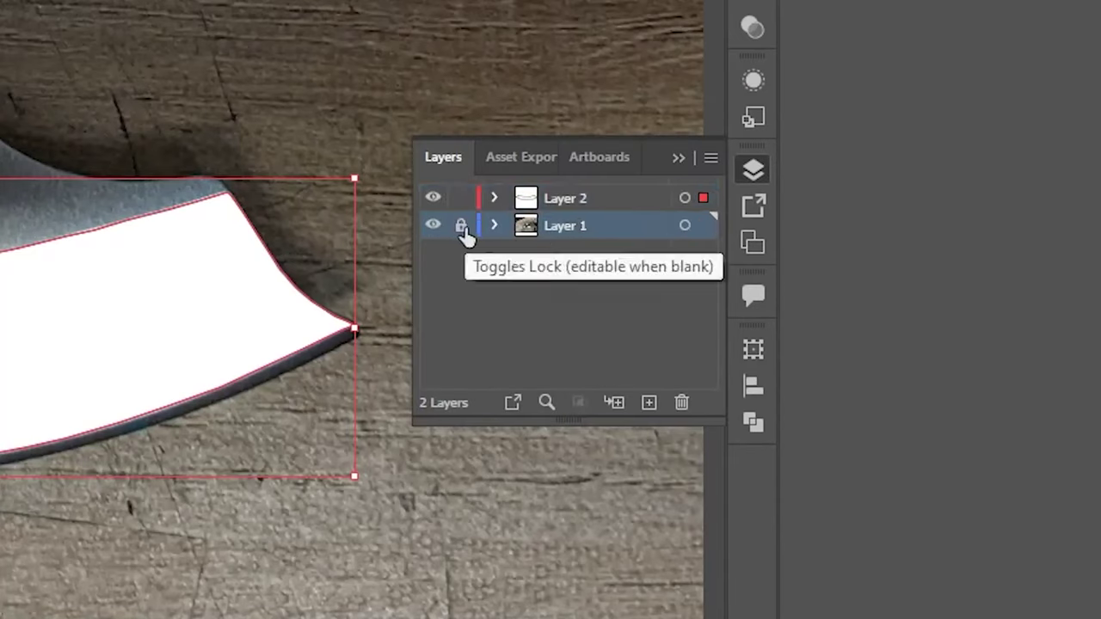
left_click(462, 229)
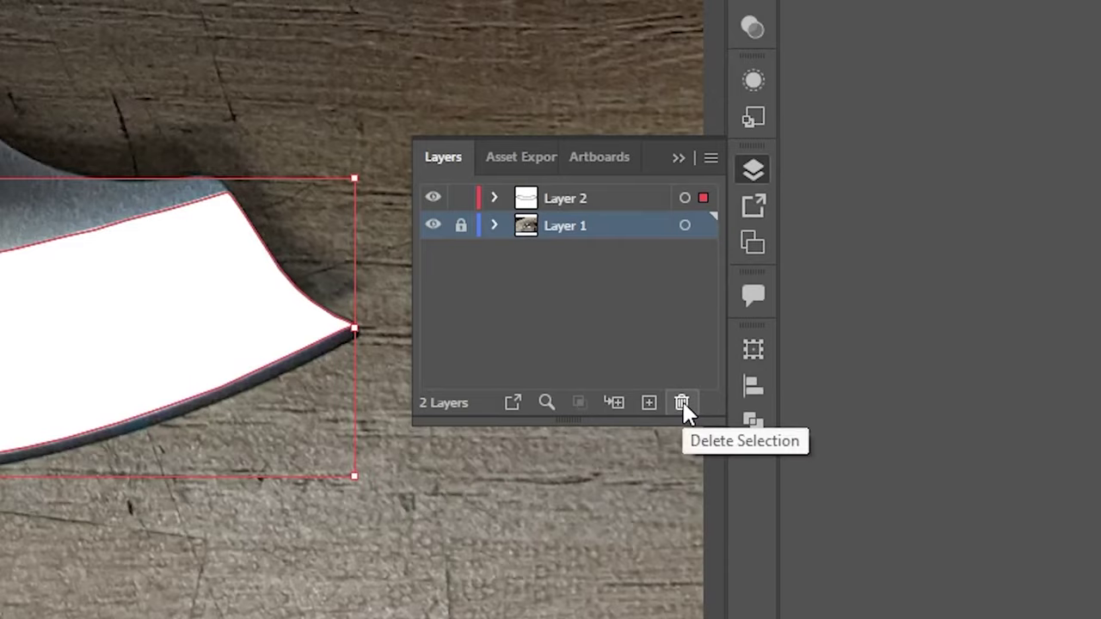
left_click(683, 403)
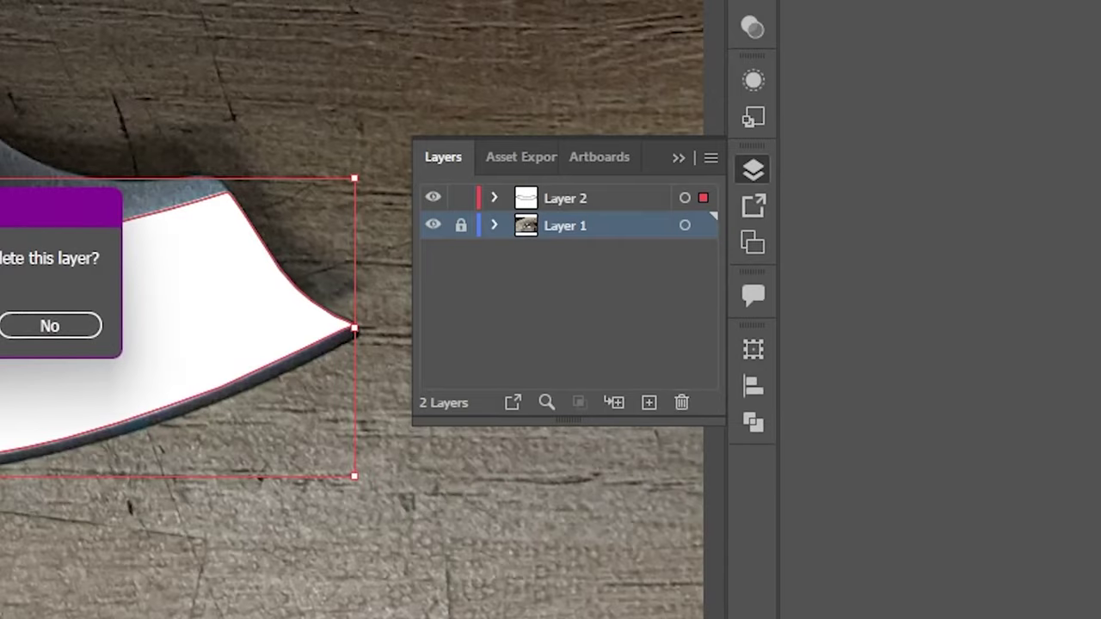
key("Return")
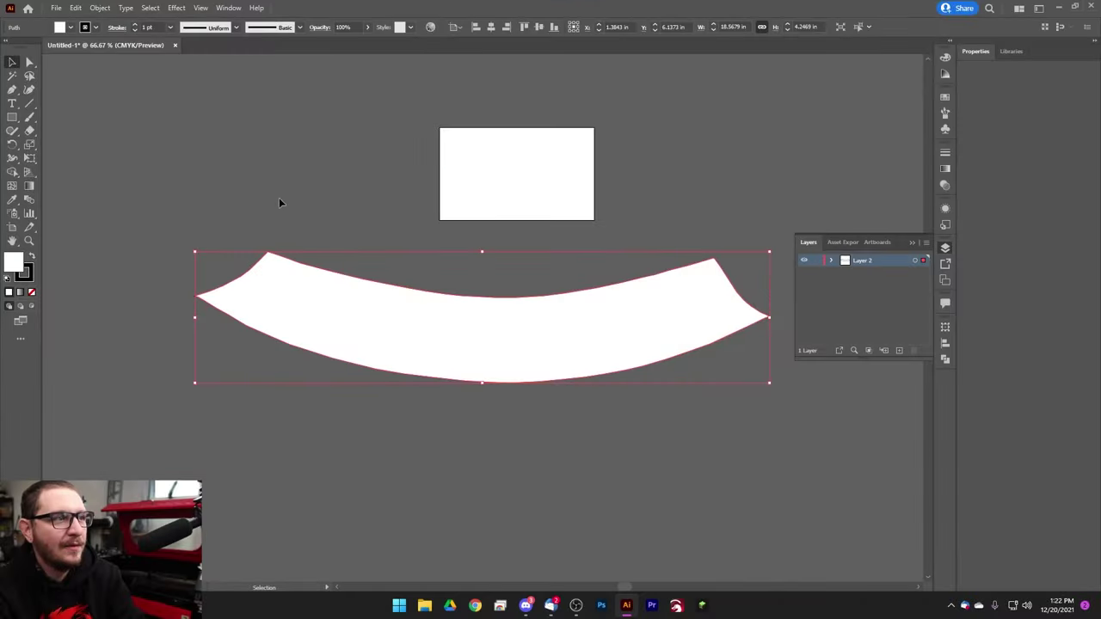
- Collapse the layer list and reselect the traced blade outline
left_click(280, 201)
left_click(916, 245)
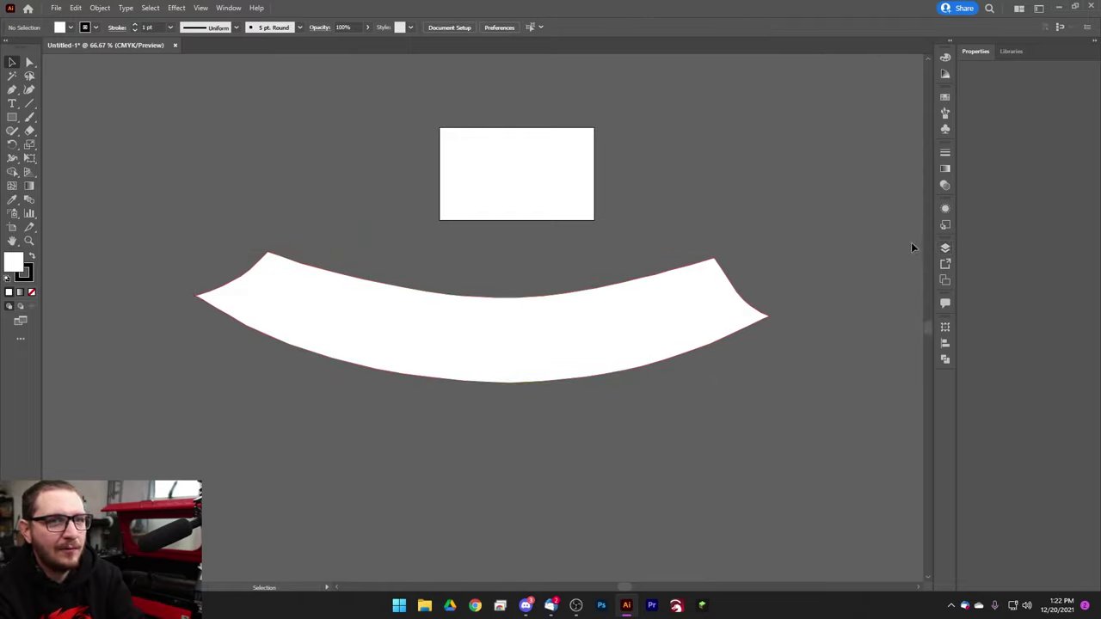
left_click(590, 334)
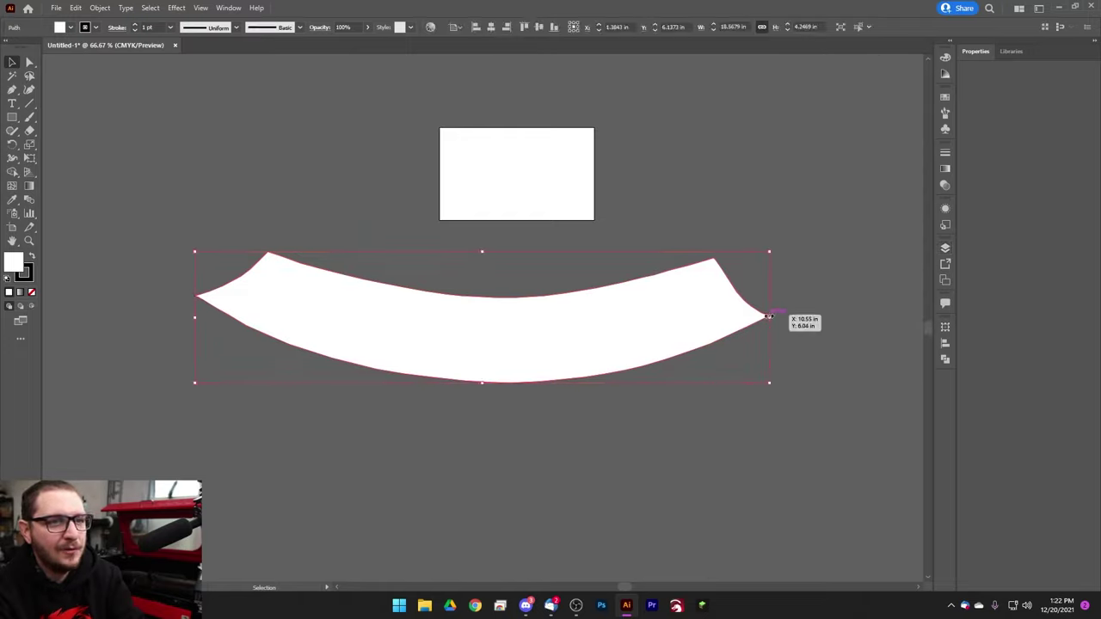
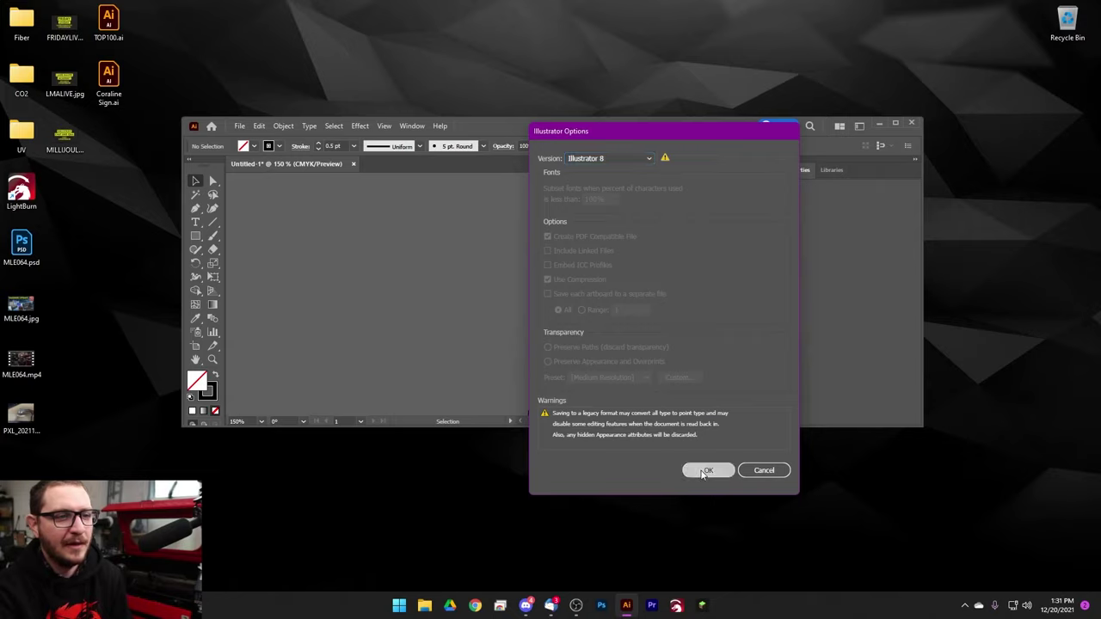
- Save the outline to the desktop as axeoutlineAI.ai in Illustrator 8 format, accepting the legacy format warning
left_click(708, 469)
left_click(612, 297)
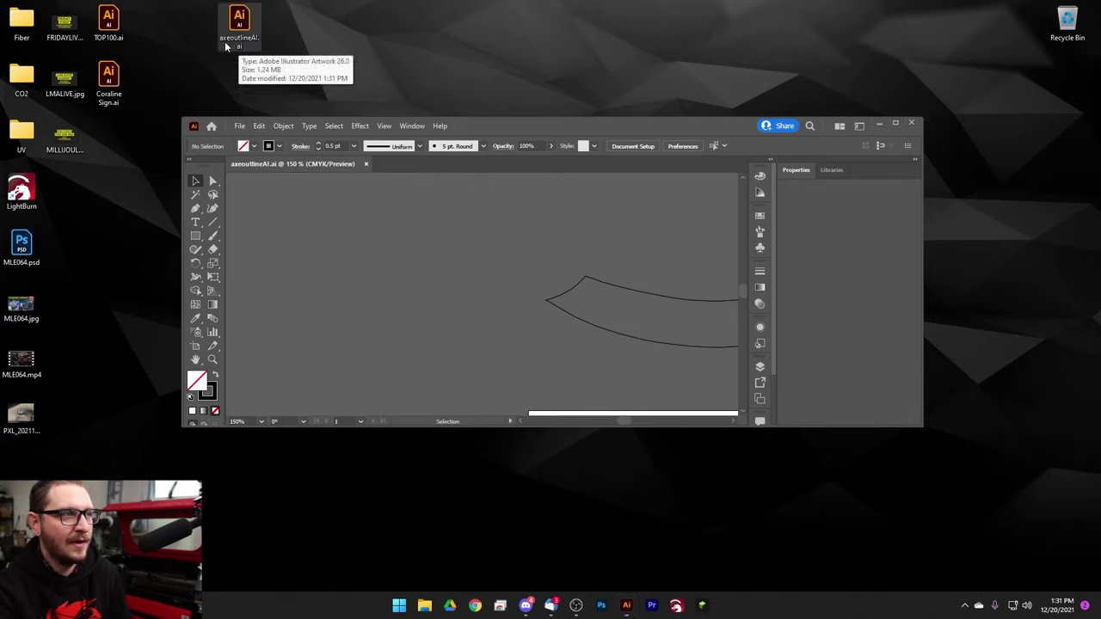
left_click(247, 49)
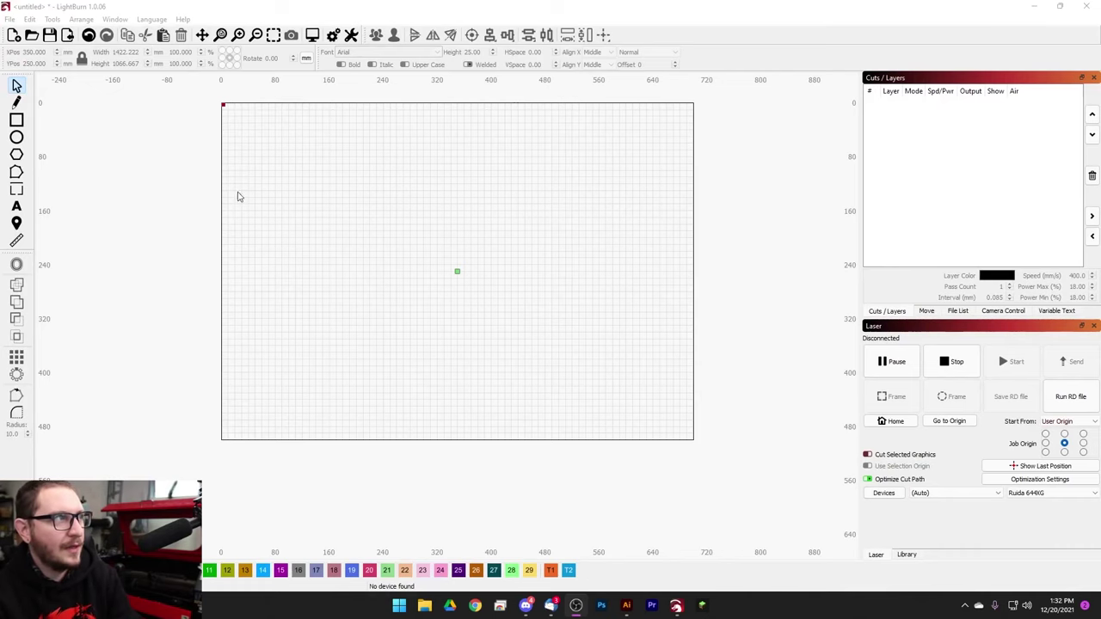
- Switch to LightBurn and import the axe photo PXL_20211220_173927159.MP.jpg from the desktop
left_click(69, 36)
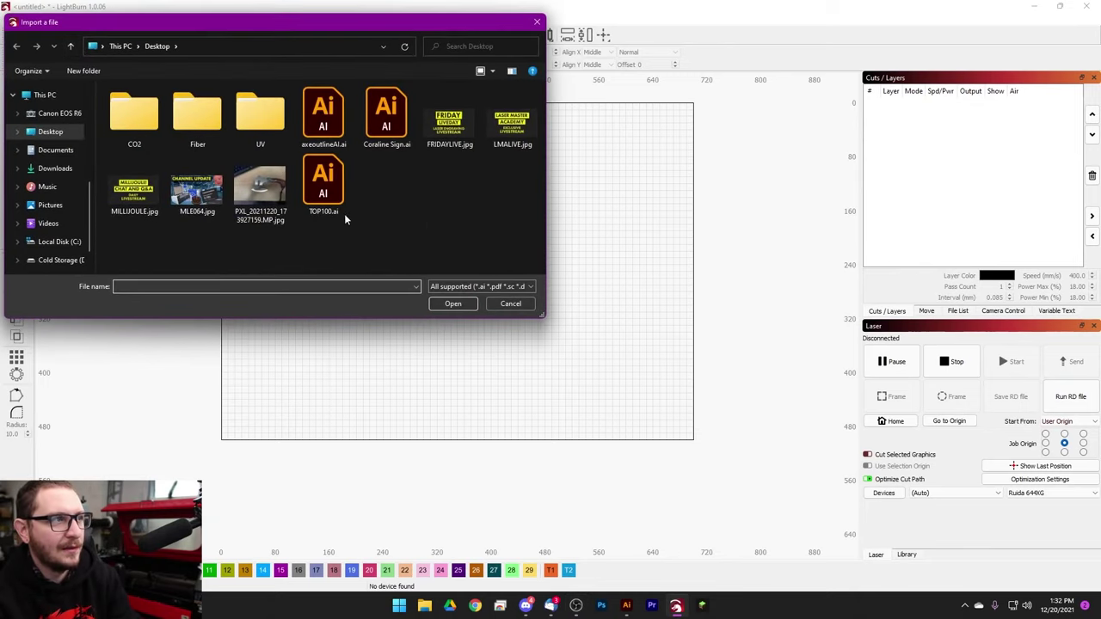
left_click(260, 189)
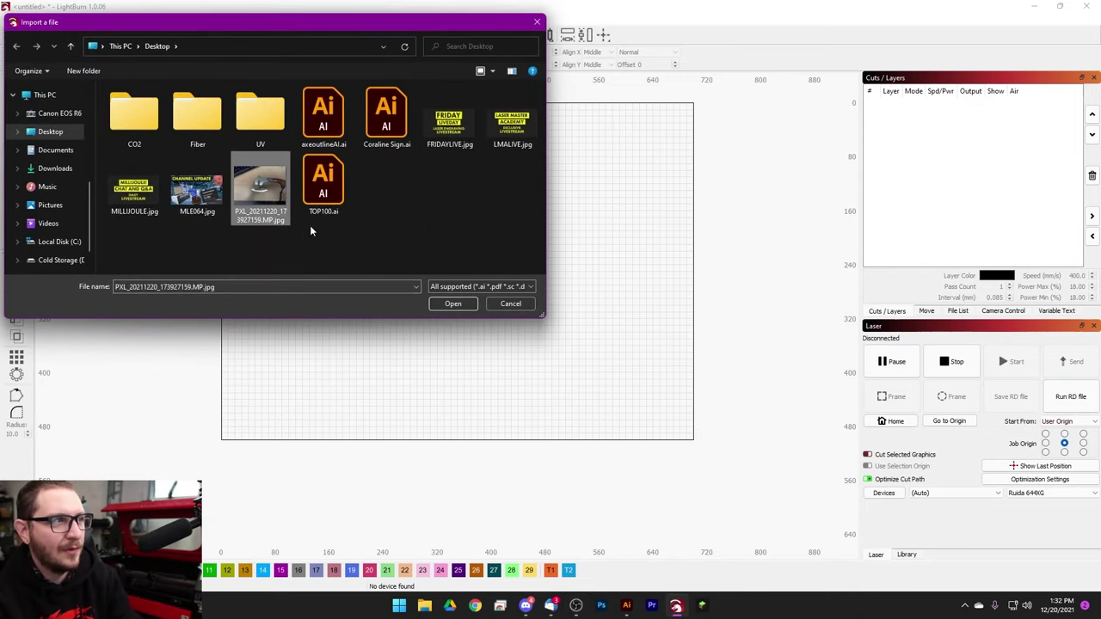
left_click(453, 304)
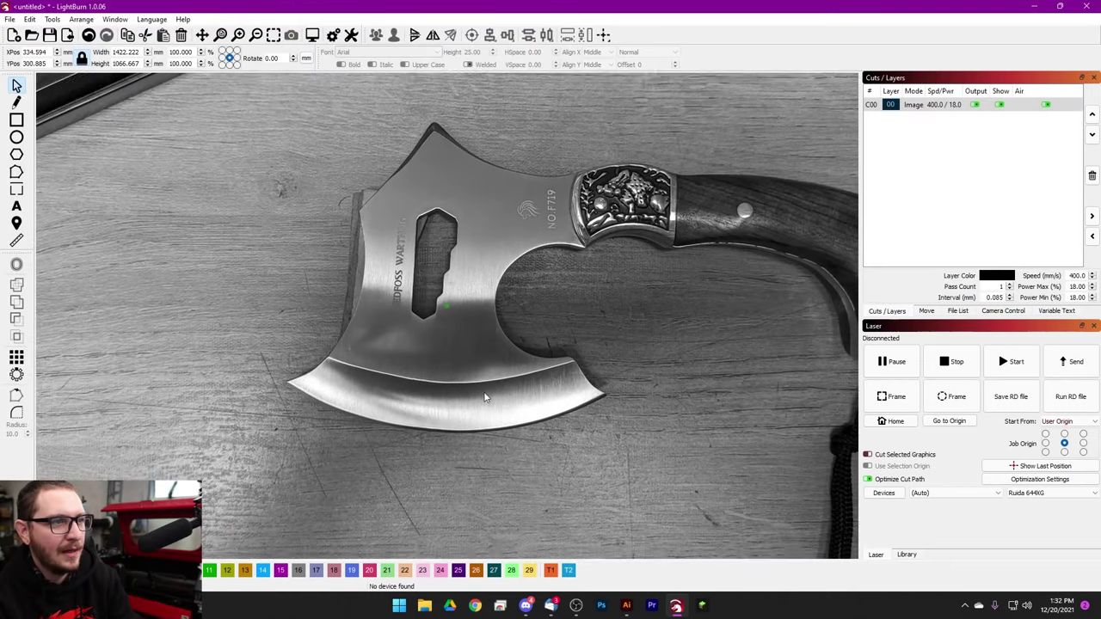
- Lock the imported axe photo in place
scroll(484, 397, "up", 2)
scroll(551, 327, "up", 2)
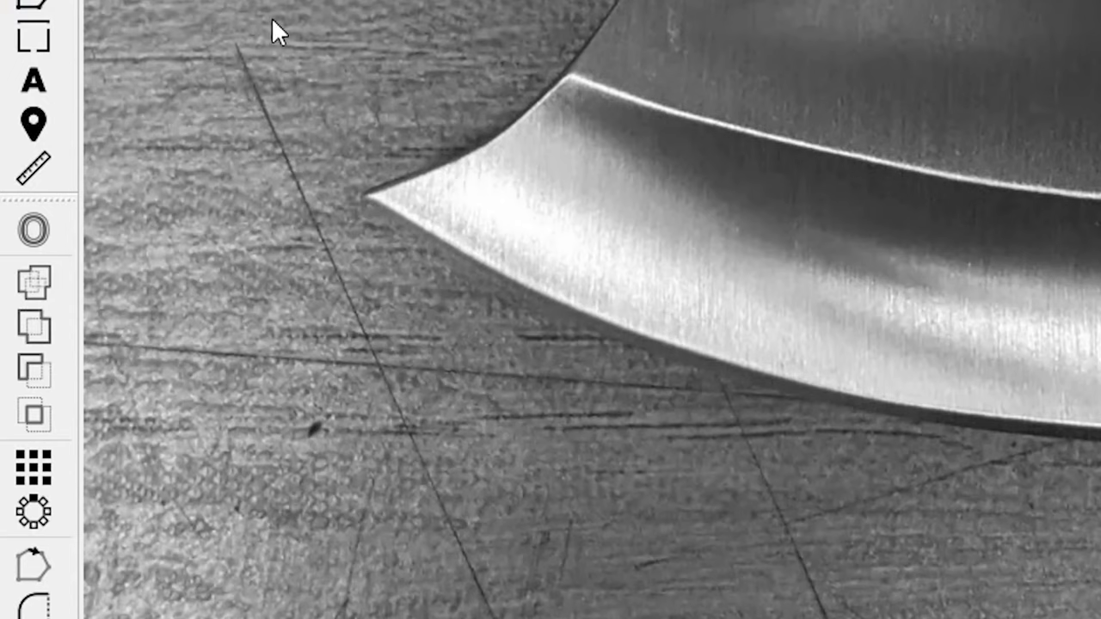
right_click(491, 12)
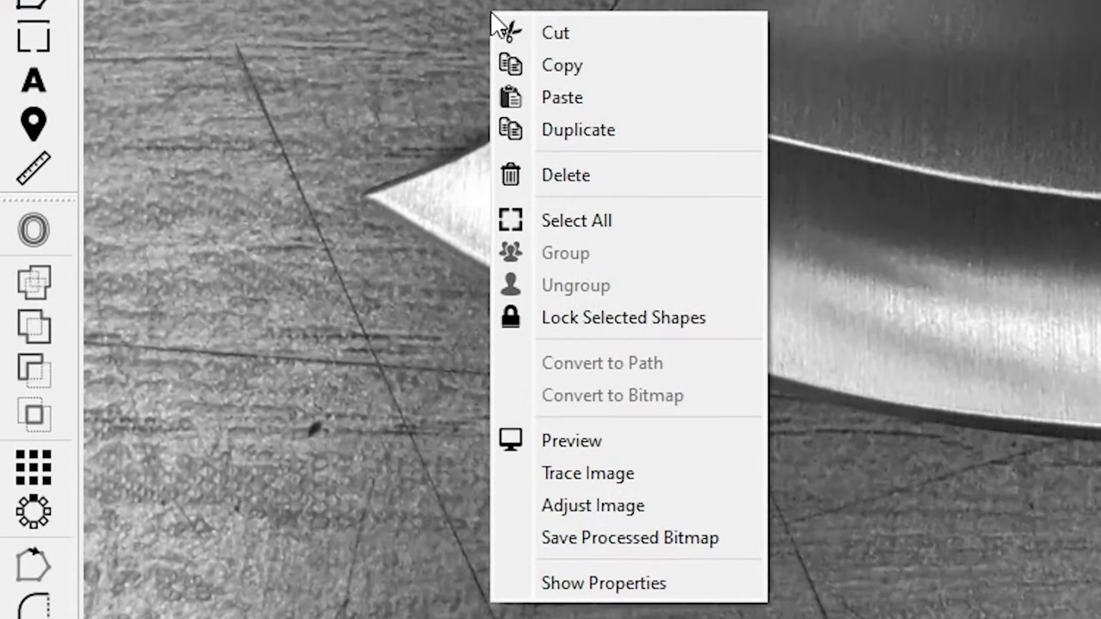
left_click(658, 314)
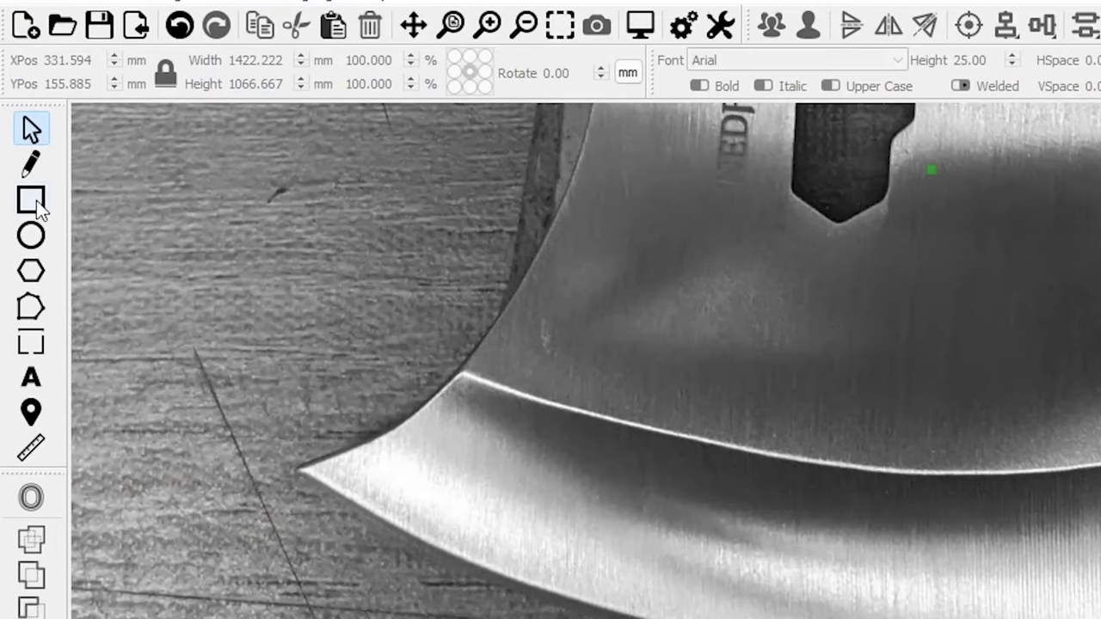
- Use the line drawing tool to trace the bevel line from its left corner toward its lowest point with short segments
left_click(31, 164)
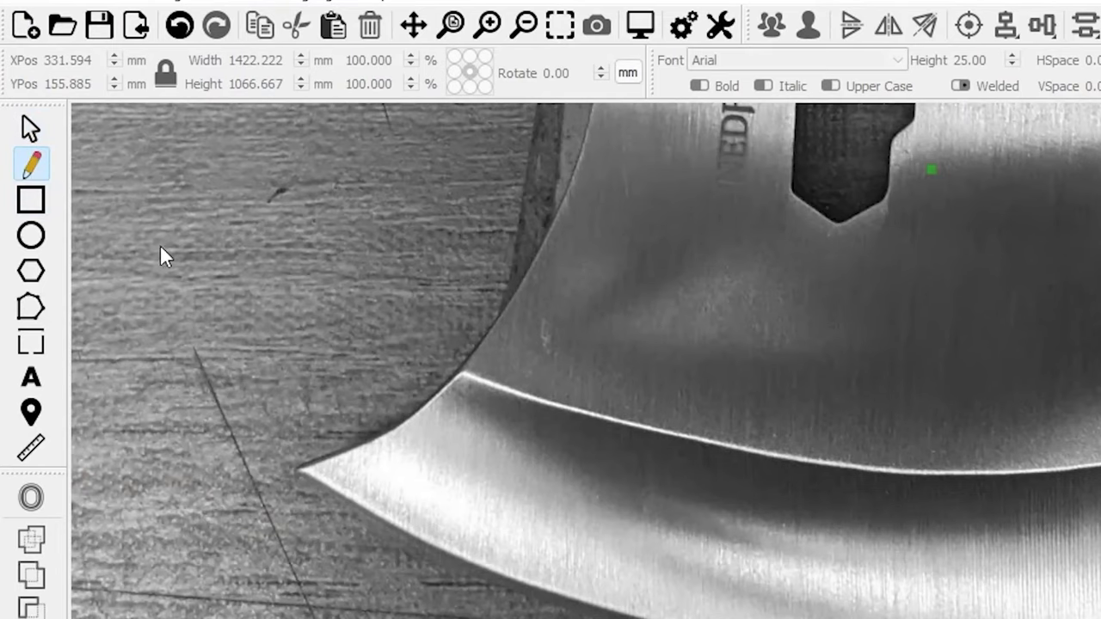
scroll(354, 359, "up", 3)
left_click(303, 198)
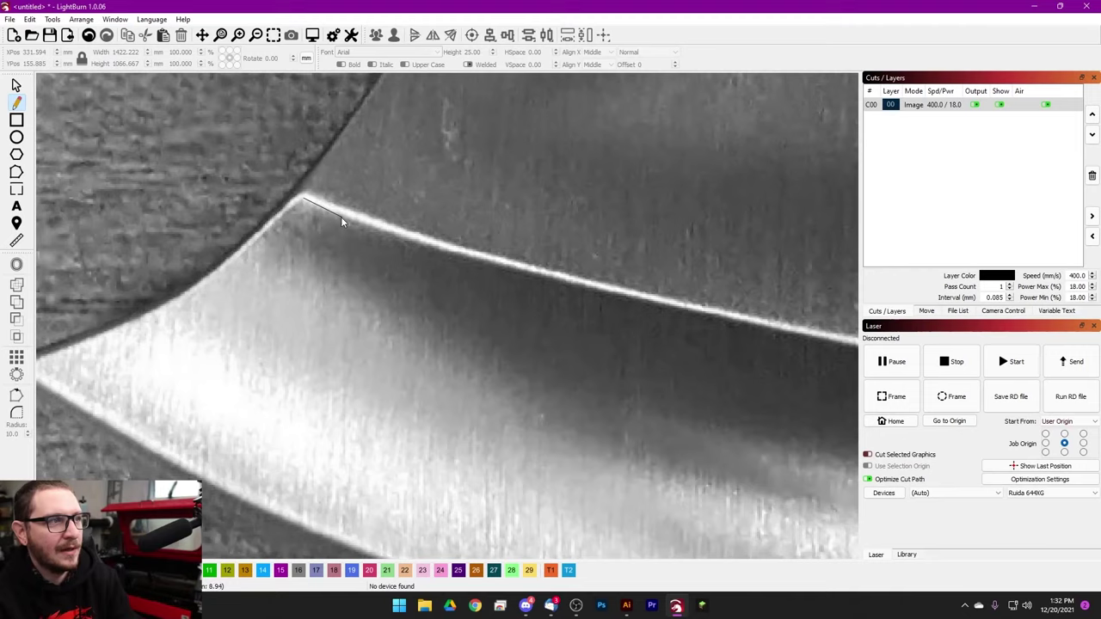
mouse_move(340, 216)
left_mouse_down()
mouse_move(454, 257)
mouse_move(739, 322)
left_mouse_up()
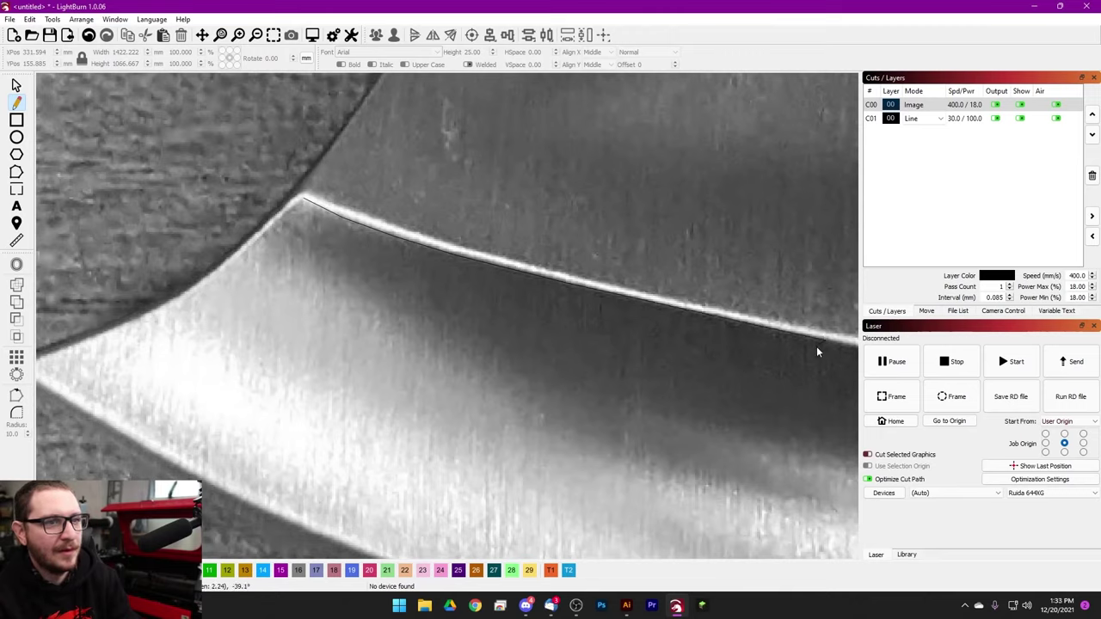
left_click_drag(816, 345, 239, 212)
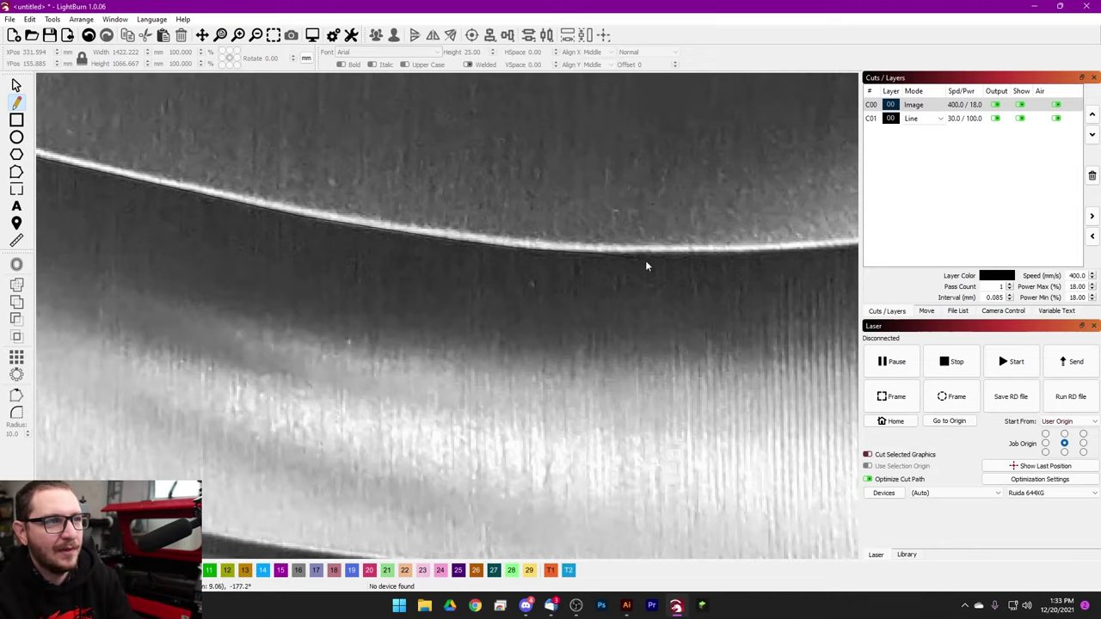
- Continue the traced line past the bevel line's lowest point and along it to the blade's right corner
scroll(688, 259, "up", 4)
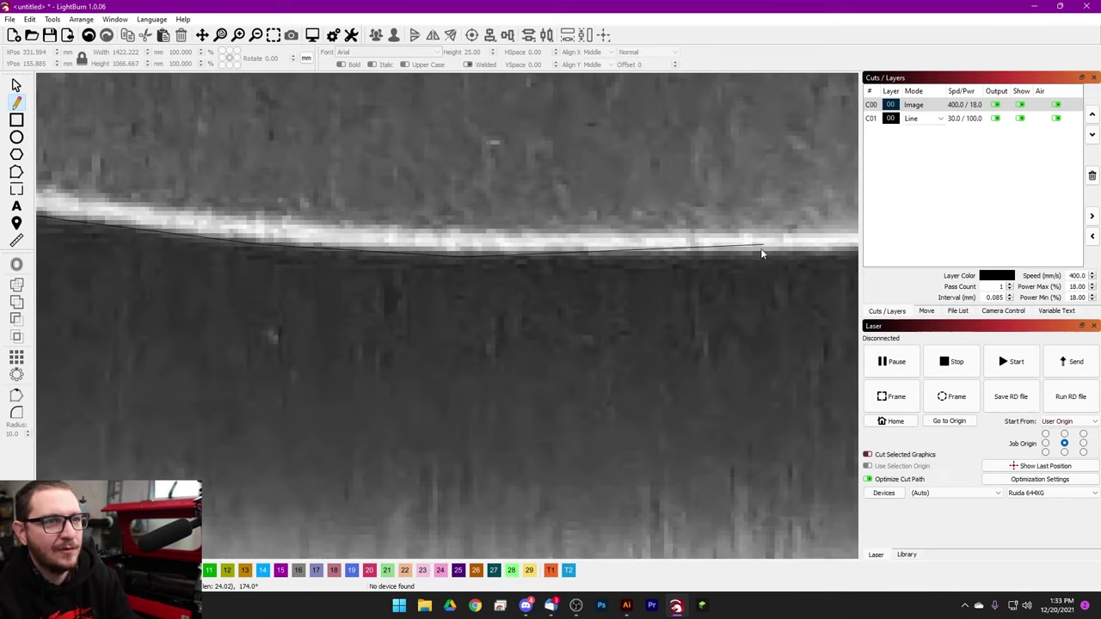
scroll(812, 261, "down", 4)
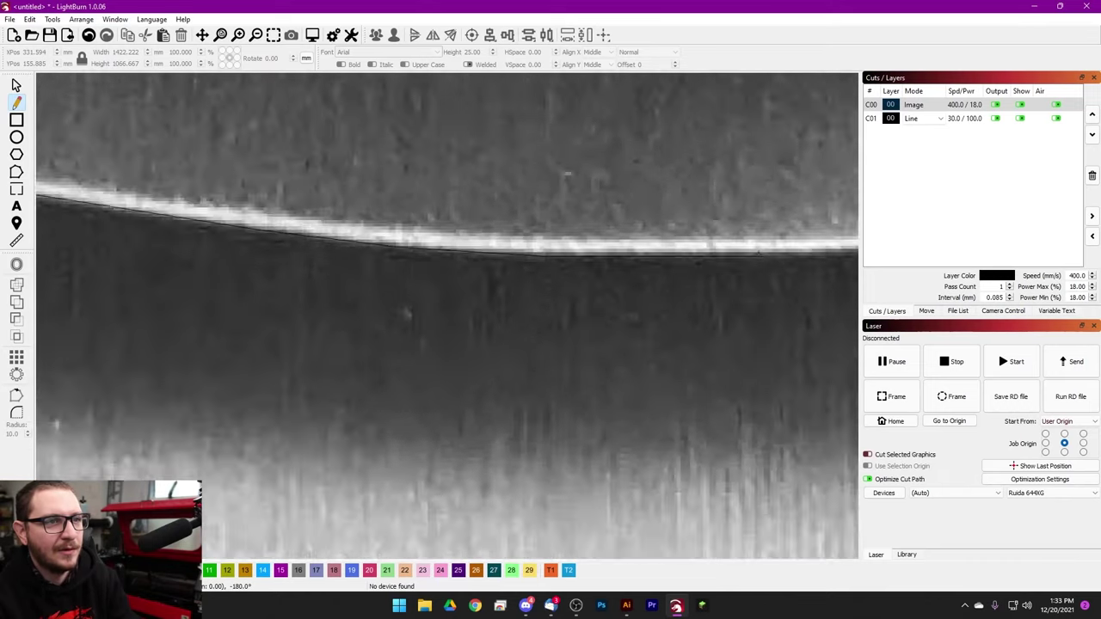
left_click_drag(743, 275, 487, 275)
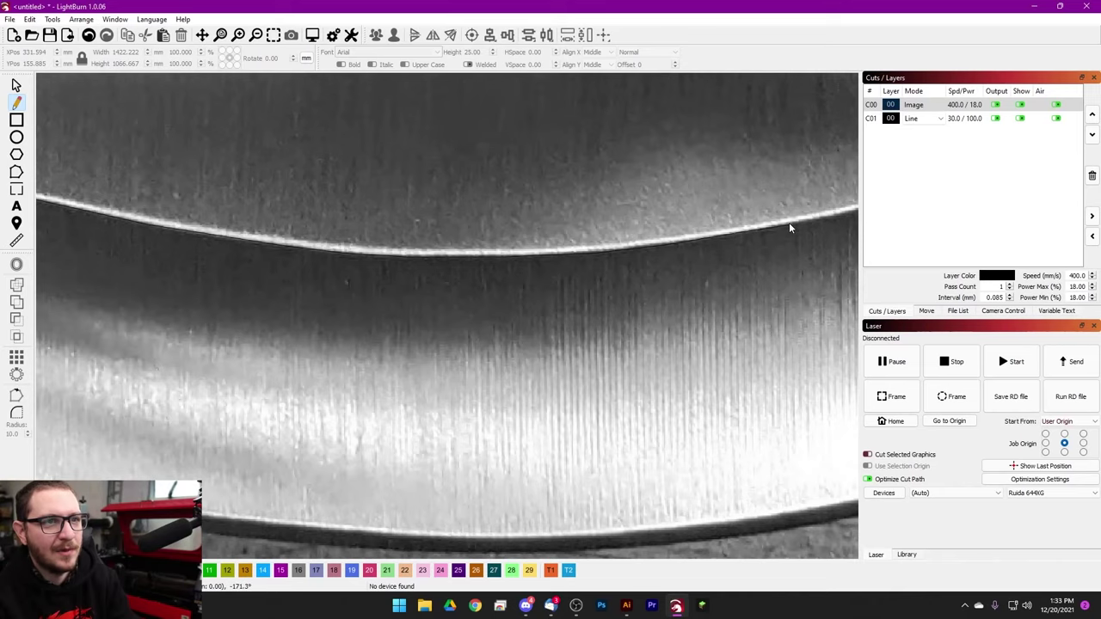
left_click_drag(788, 222, 563, 245)
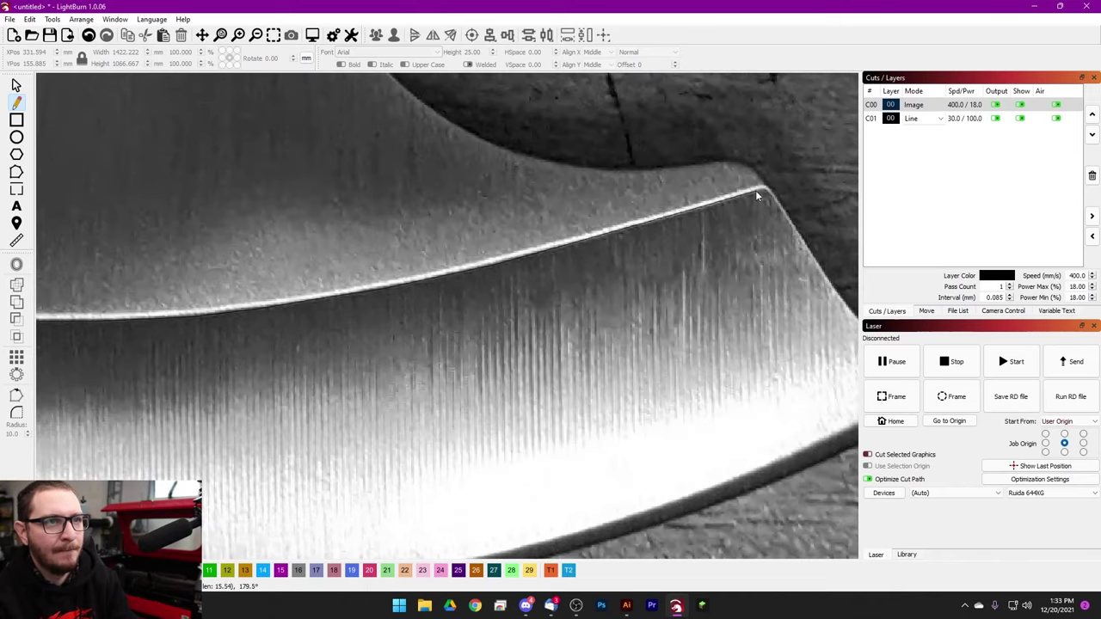
- Trace down the blade's right side to its tip and back along the cutting edge toward the left tip
left_click_drag(840, 319, 617, 225)
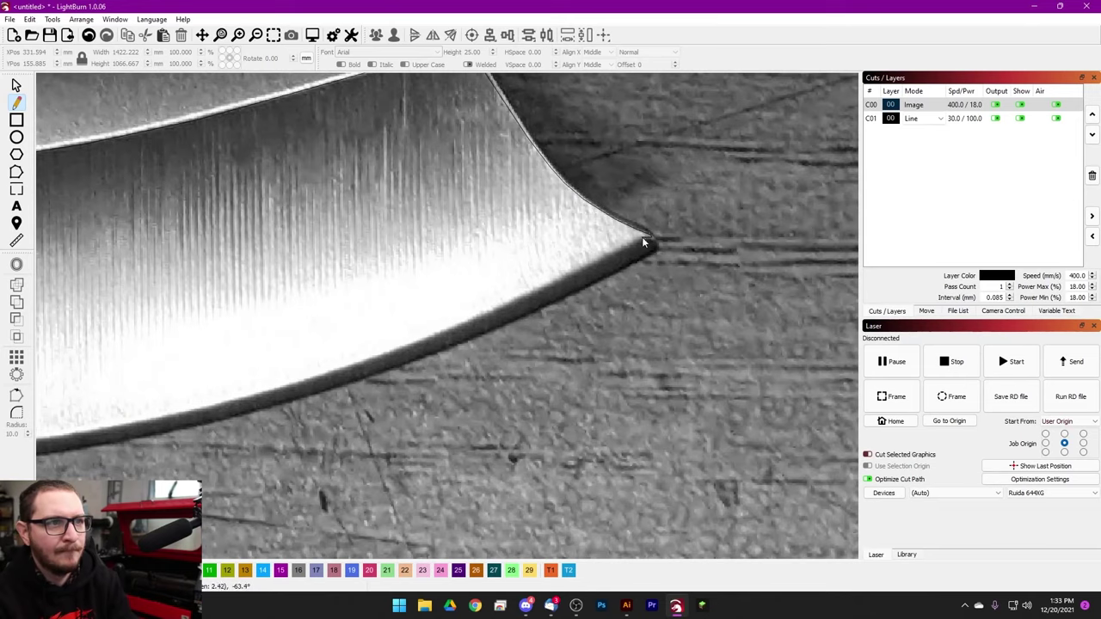
left_click_drag(251, 399, 577, 329)
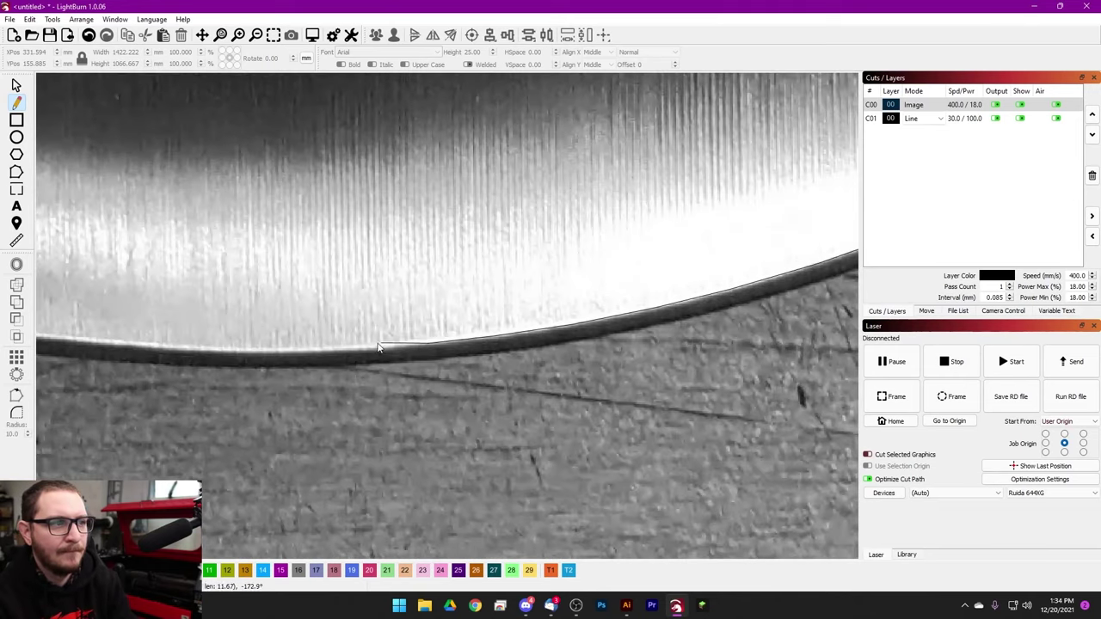
mouse_move(206, 351)
left_mouse_down()
mouse_move(535, 302)
mouse_move(288, 219)
mouse_move(559, 278)
left_mouse_up()
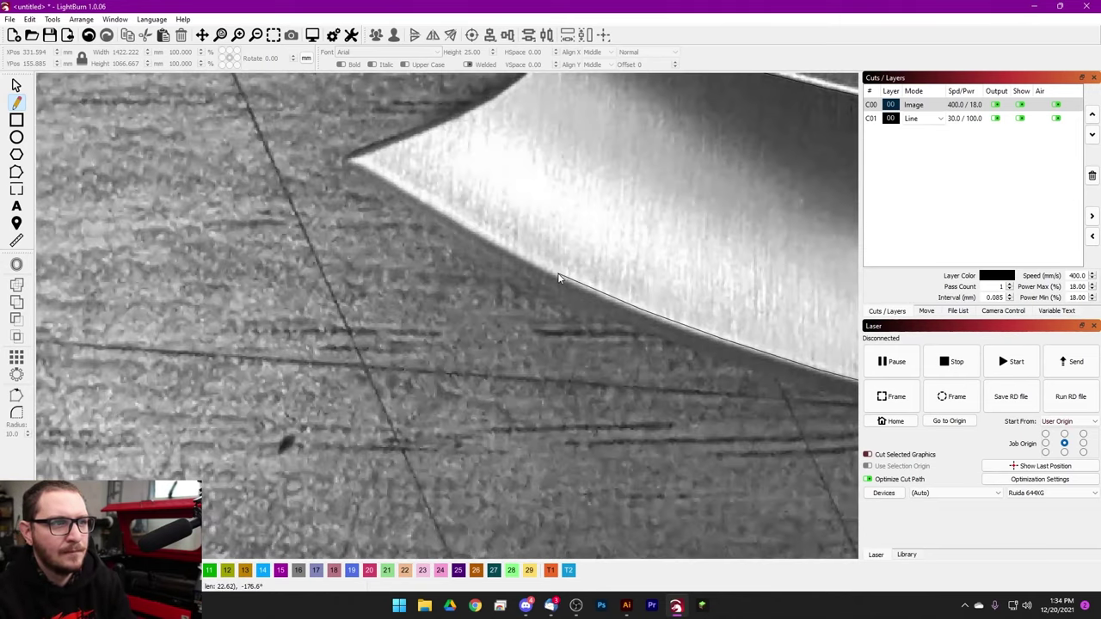
- Trace around the left tip and up the blade's left side, closing the outline at its starting corner
left_click(404, 195)
left_click(356, 164)
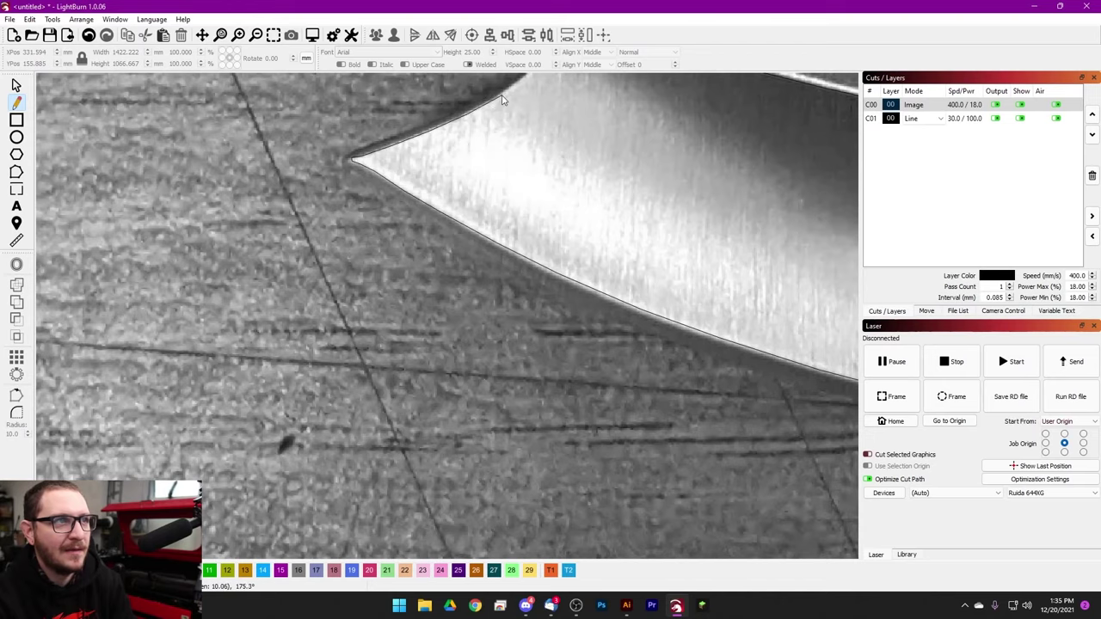
left_click_drag(544, 95, 438, 256)
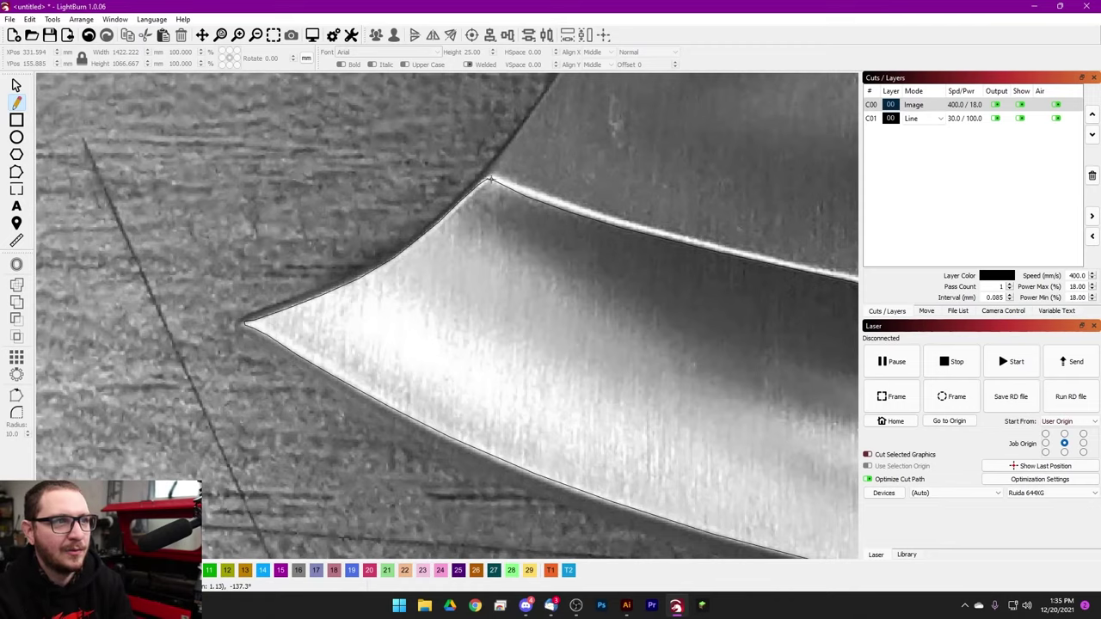
key("Escape")
- Unlock the axe photo with the selection tool, then clear the selection
scroll(673, 359, "up", 3)
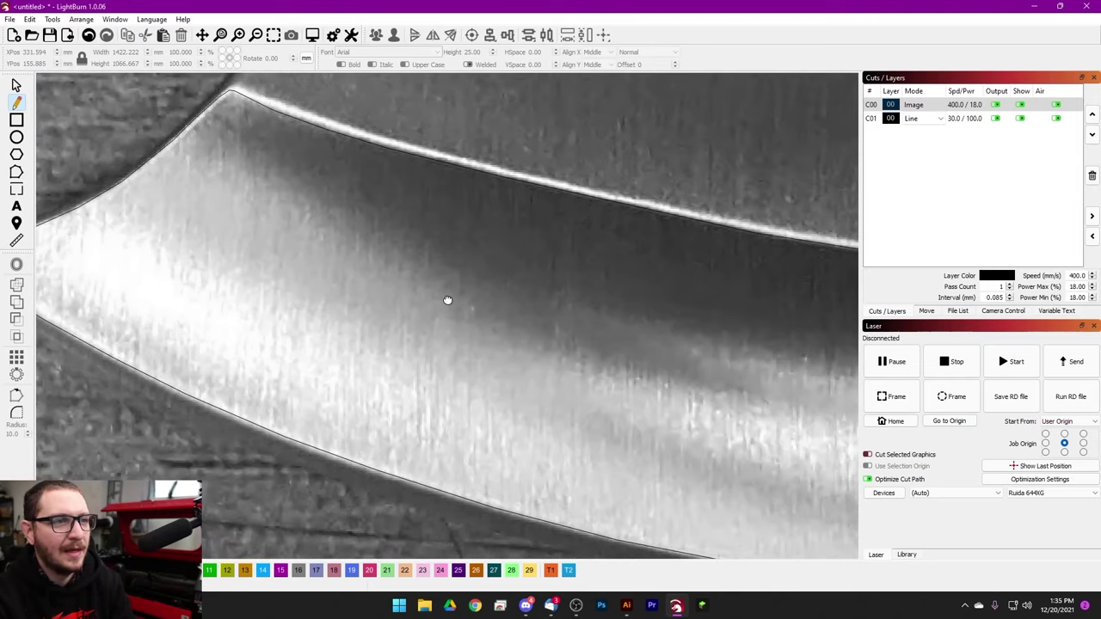
scroll(481, 301, "down", 5)
scroll(491, 296, "down", 1)
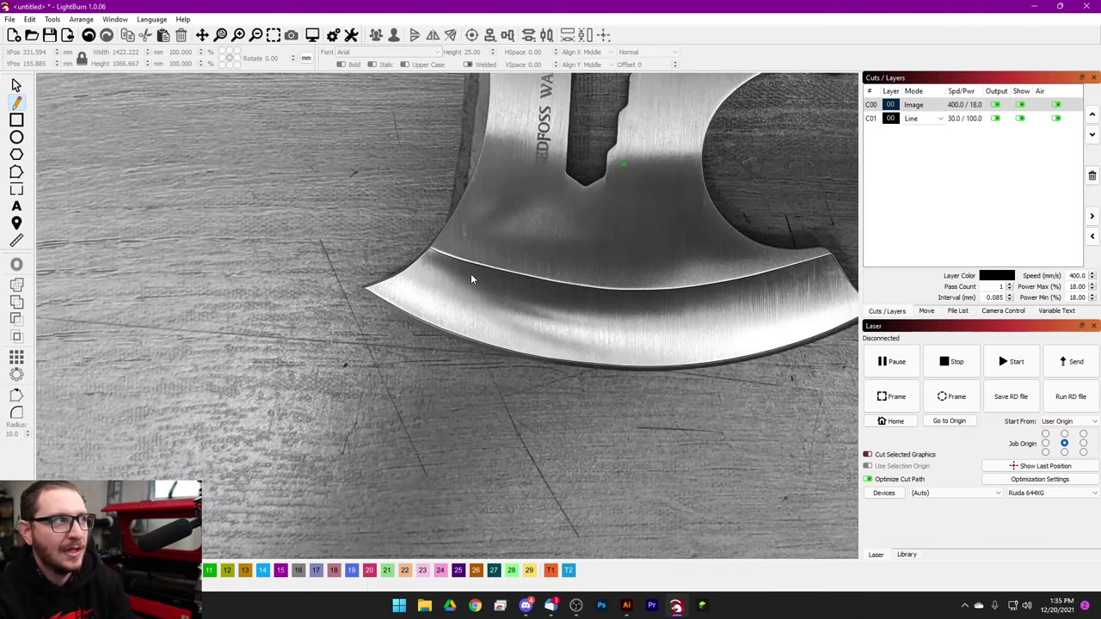
left_click(17, 85)
scroll(324, 201, "down", 4)
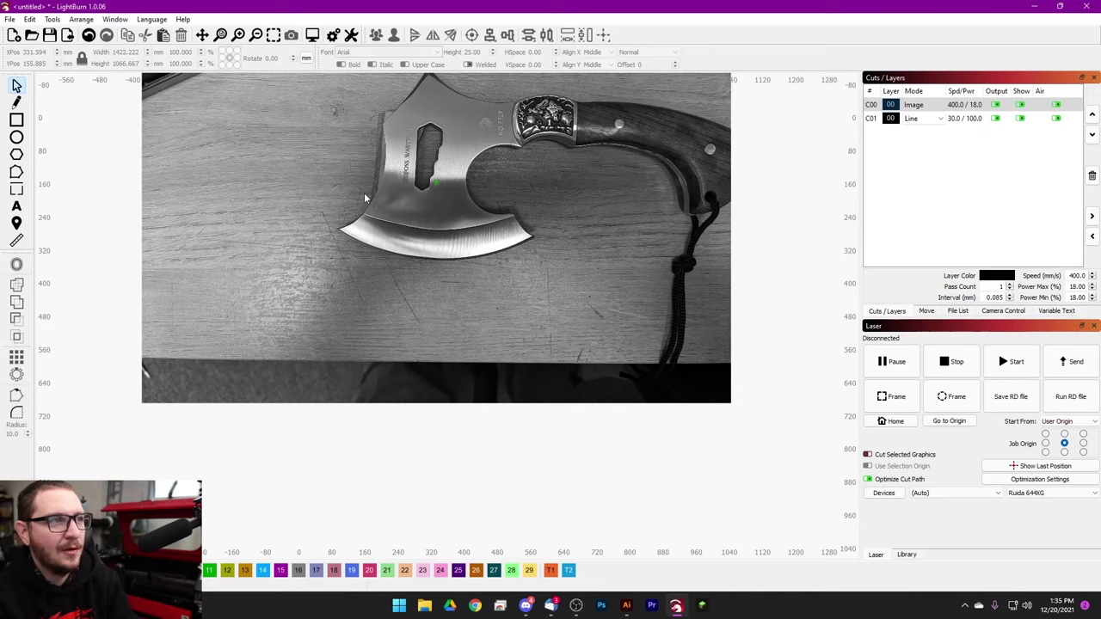
right_click(329, 165)
right_click(225, 140)
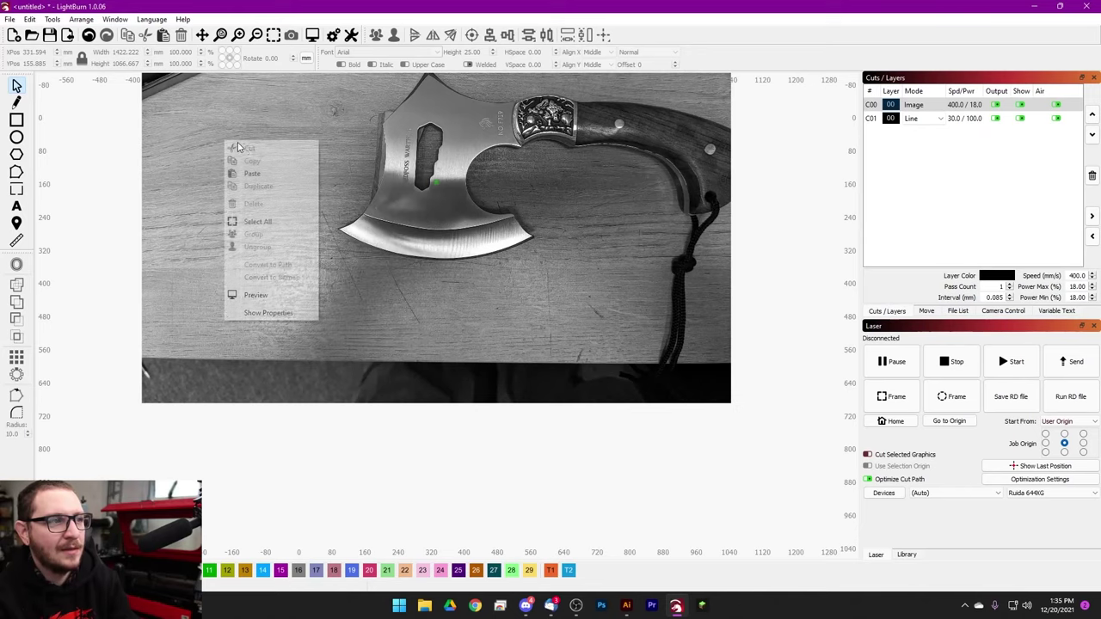
right_click(393, 153)
left_click(385, 116)
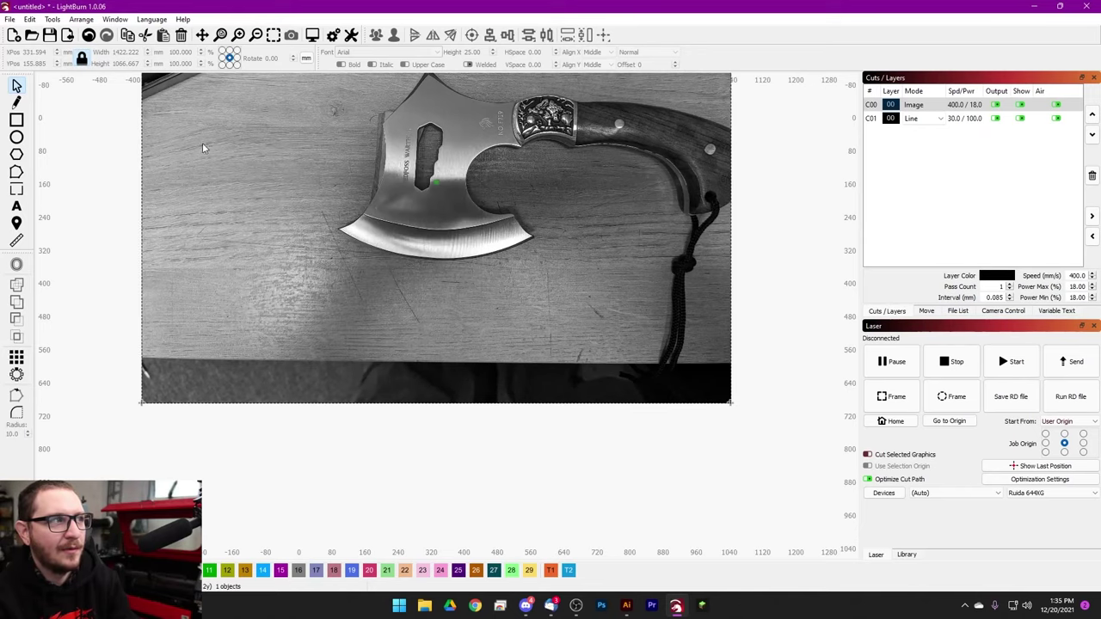
right_click(305, 151)
left_click(365, 270)
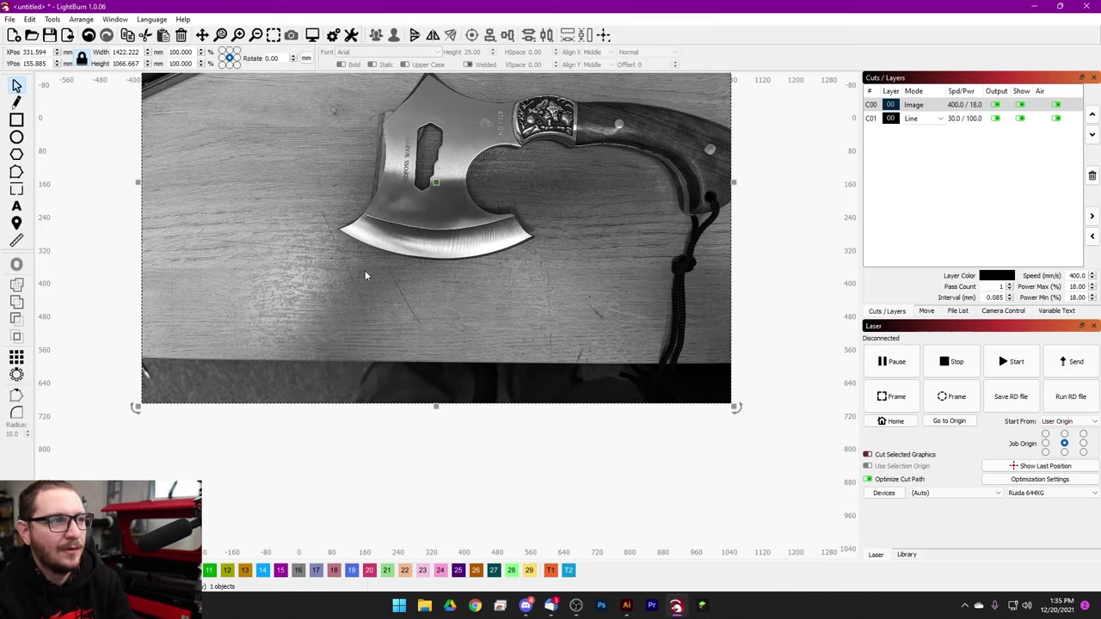
left_click(565, 434)
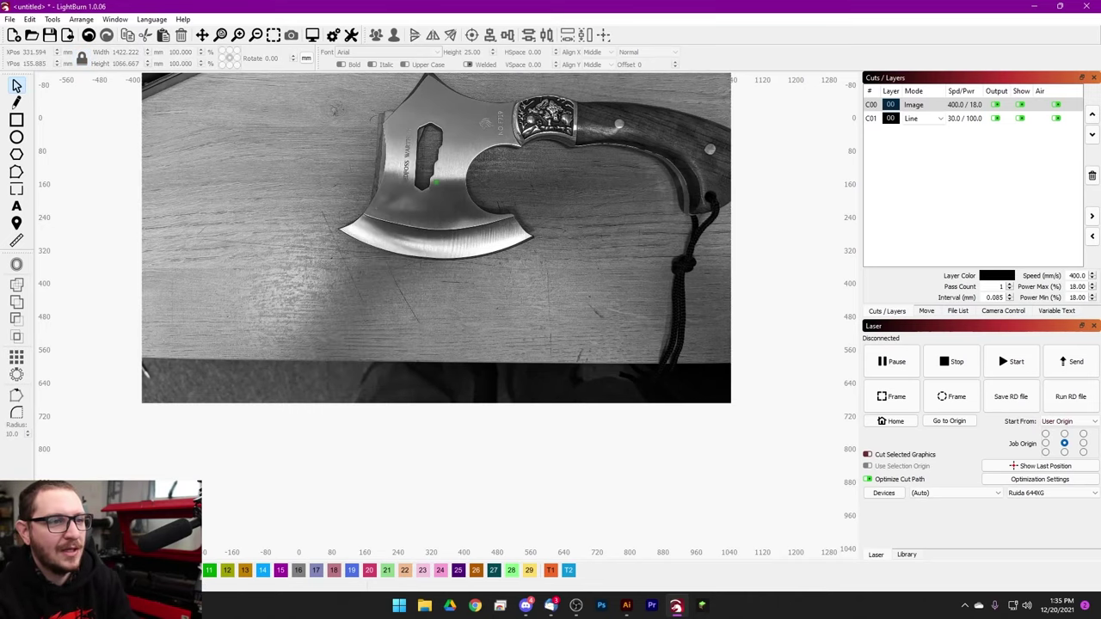
- Delete the axe photo so that only the traced blade outline is left in the workspace
left_click(590, 341)
key("Delete")
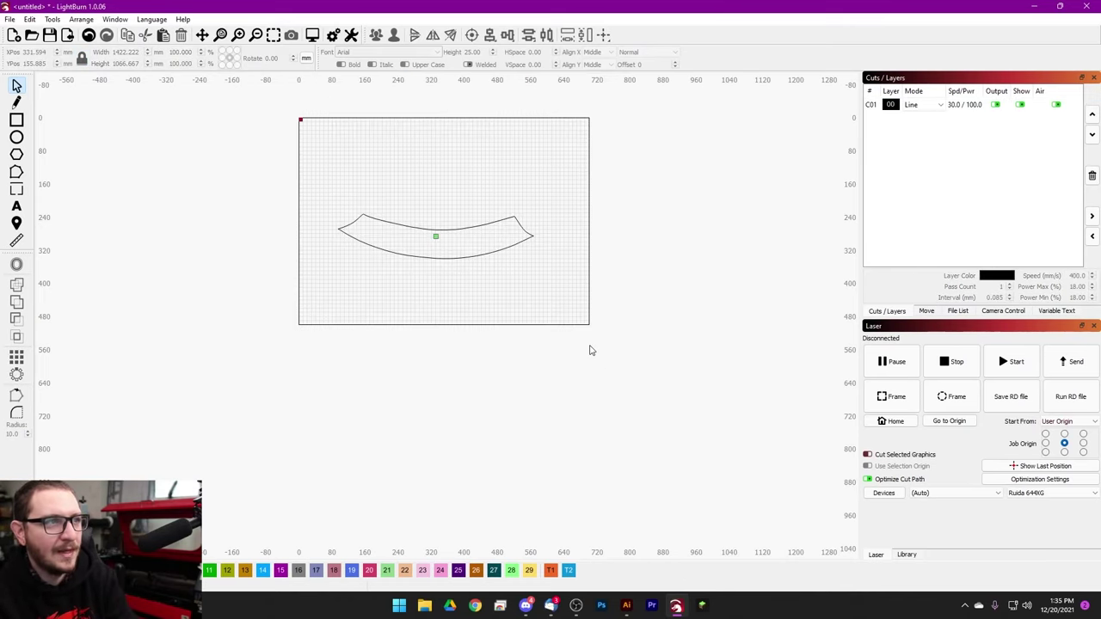
scroll(357, 232, "up", 3)
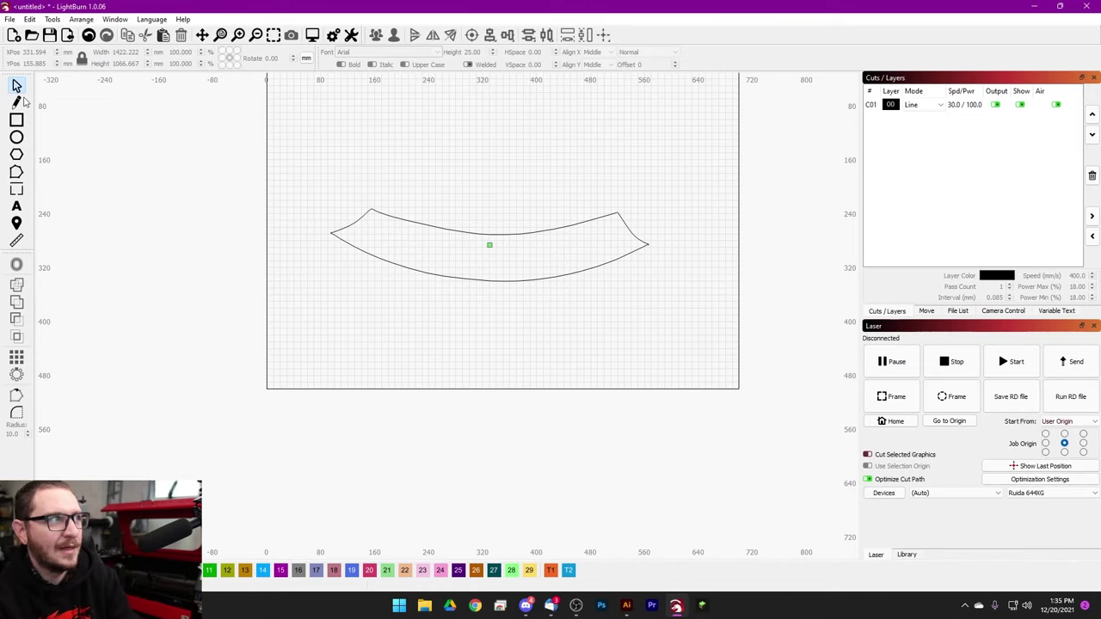
- Set the traced outline's width to 113.84 mm with the proportions locked
left_click_drag(307, 188, 707, 316)
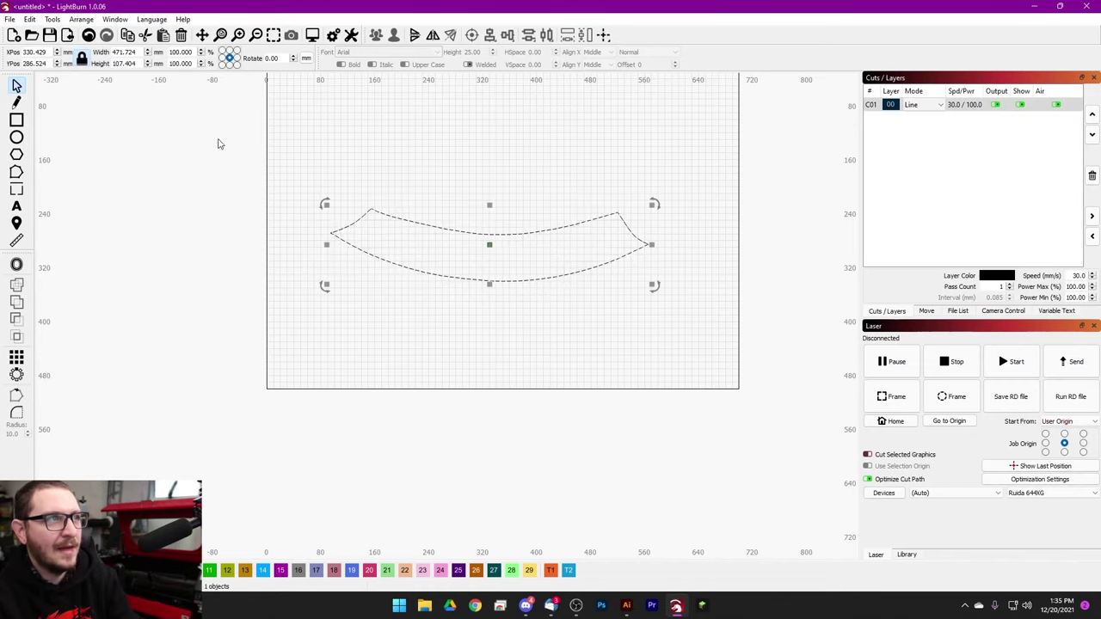
double_click(129, 52)
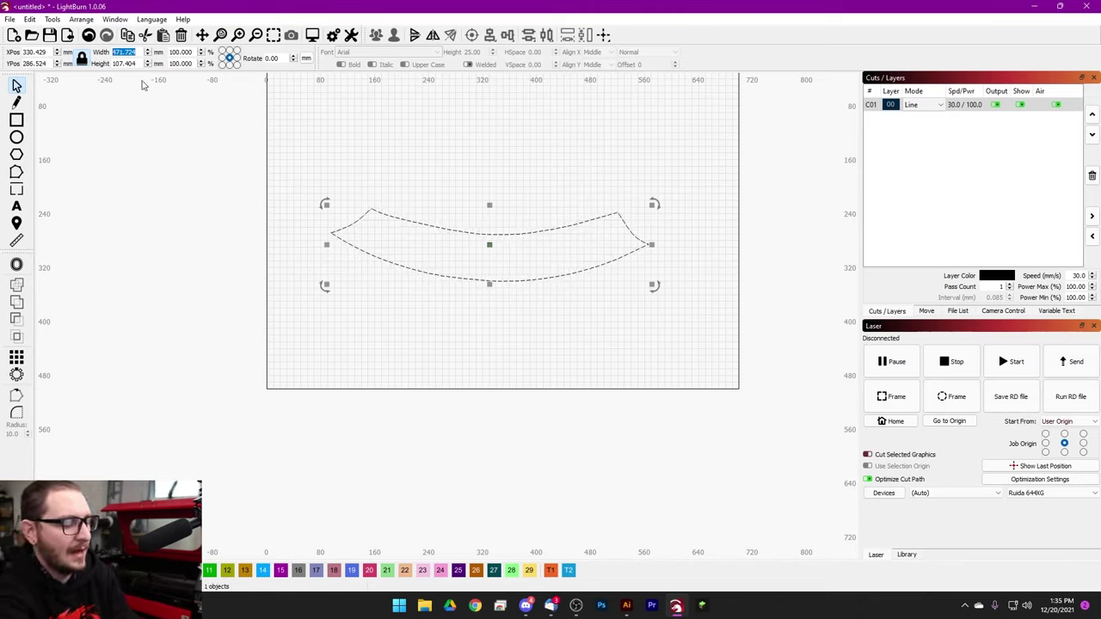
type("113.84")
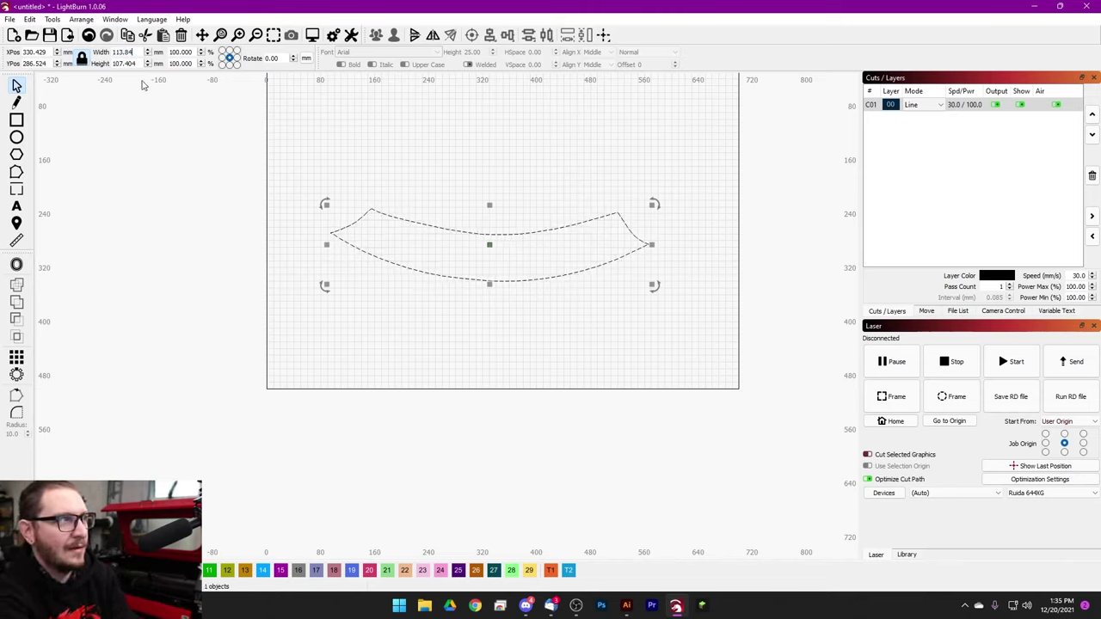
key("Return")
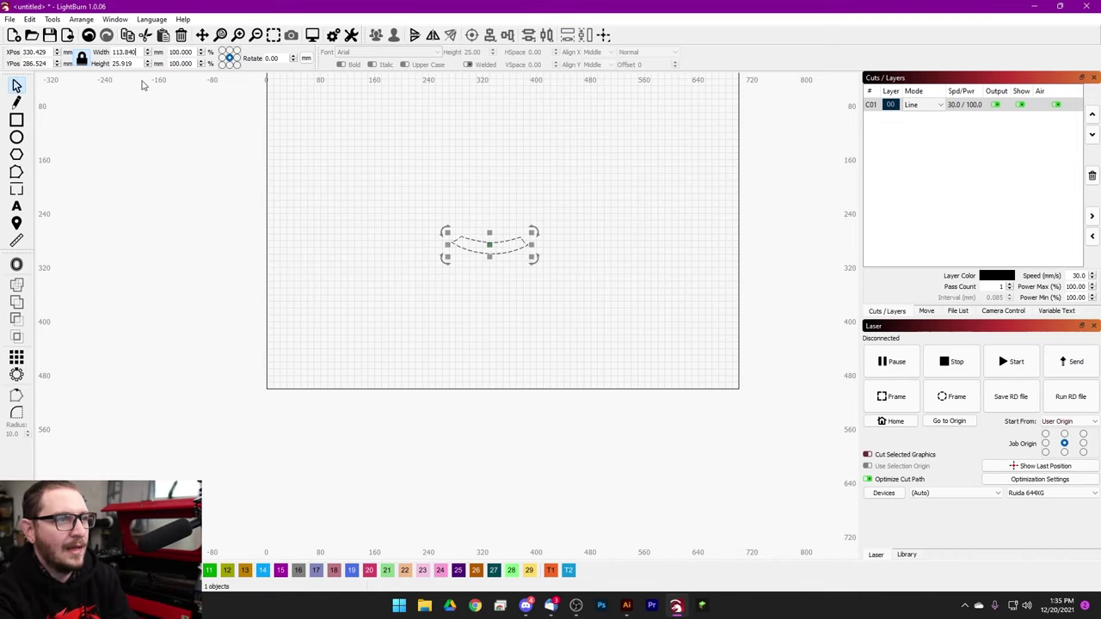
scroll(516, 241, "up", 5)
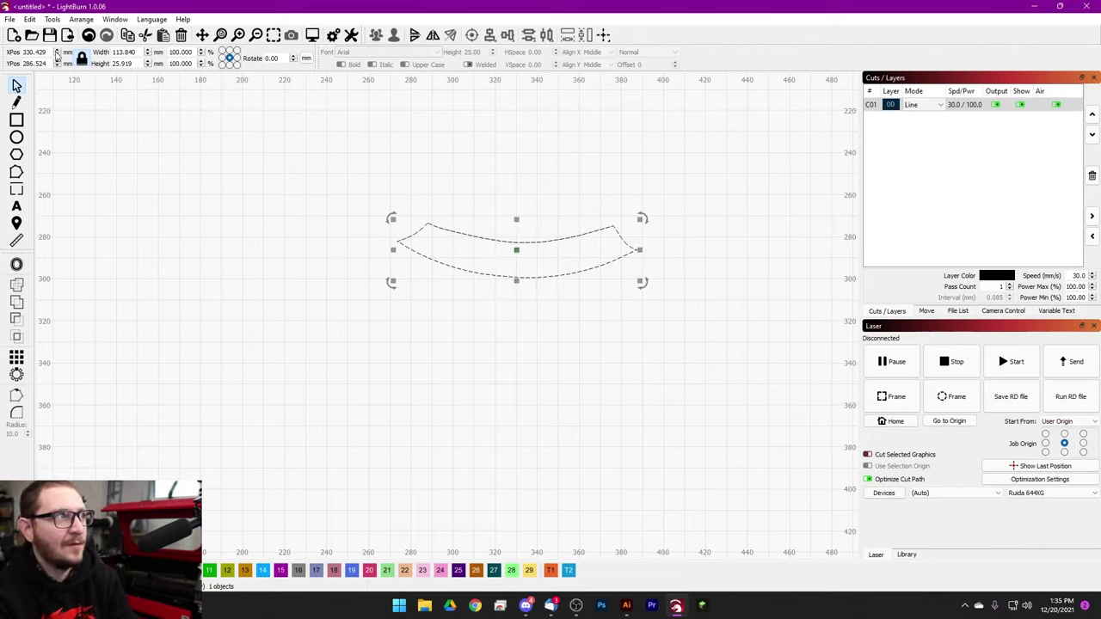
- Export the selected outline to the Desktop as the Illustrator file axeoutlineLB.ai
left_click(11, 20)
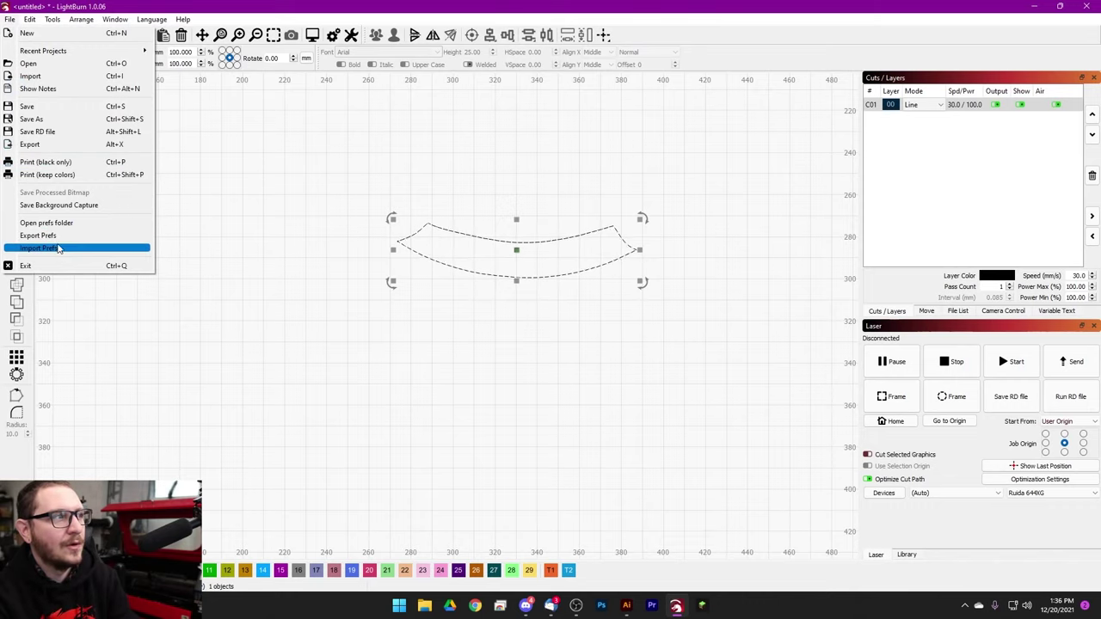
left_click(50, 150)
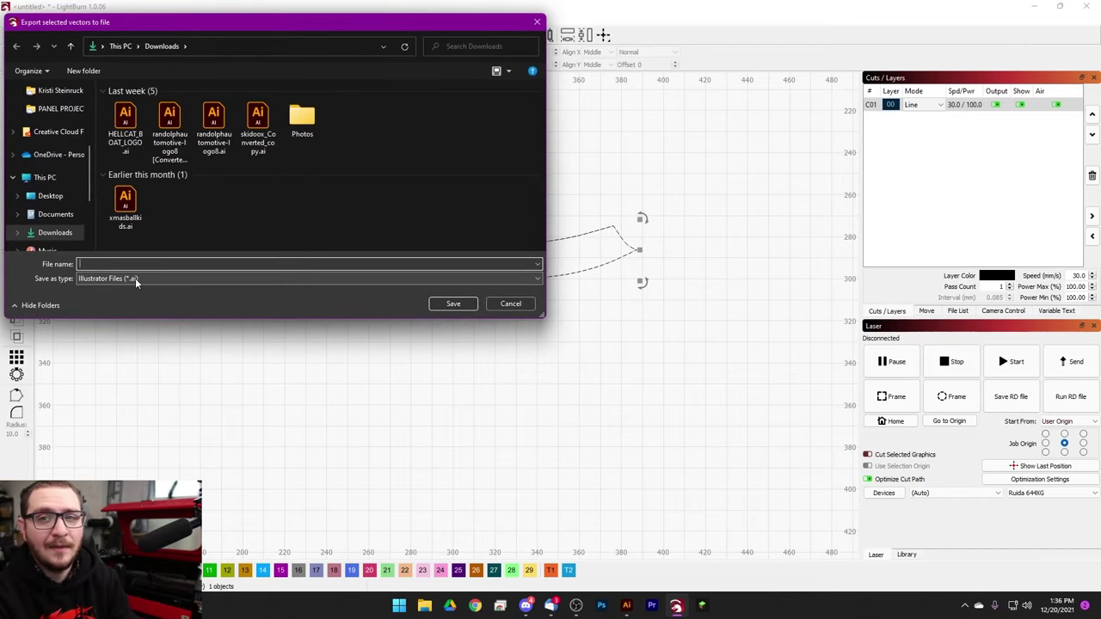
left_click(124, 261)
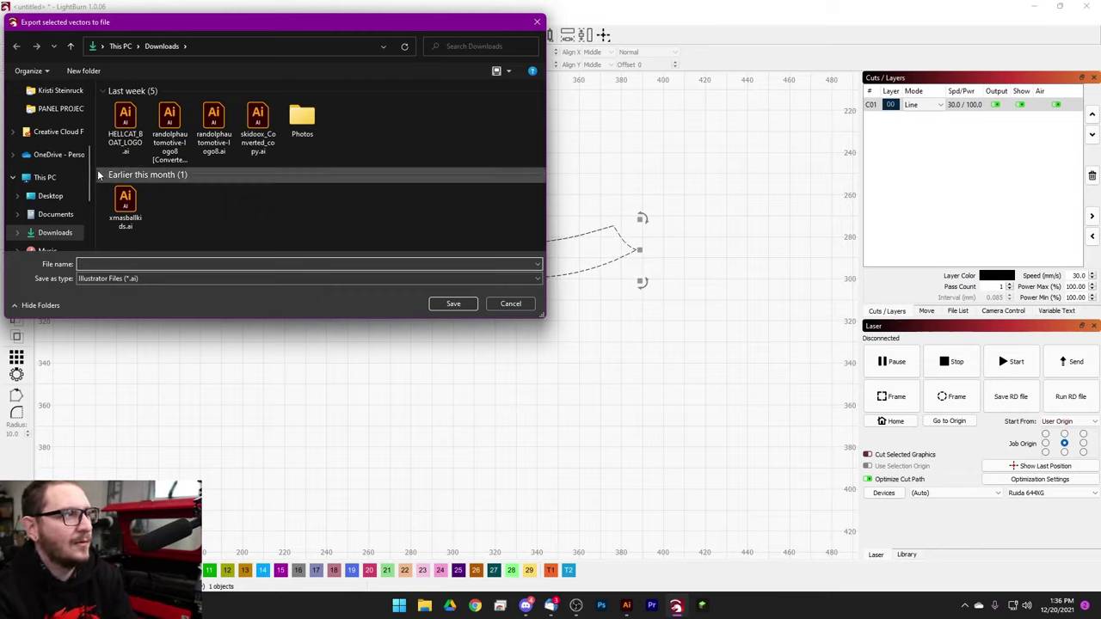
left_click(48, 196)
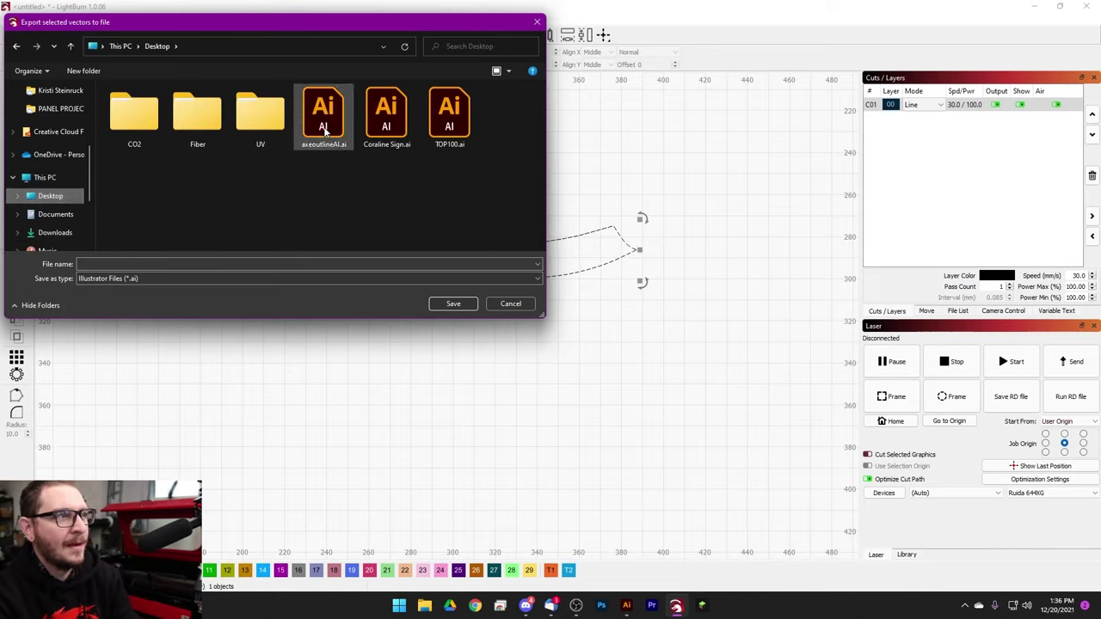
left_click(323, 138)
left_click(116, 263)
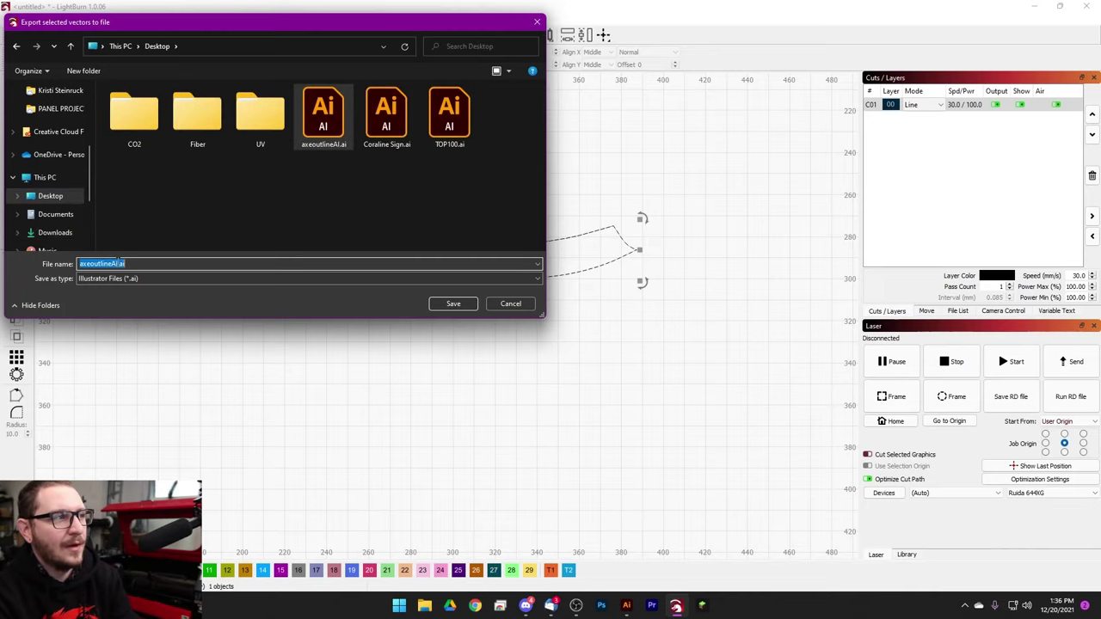
left_click(118, 263)
key("BackSpace")
key("BackSpace")
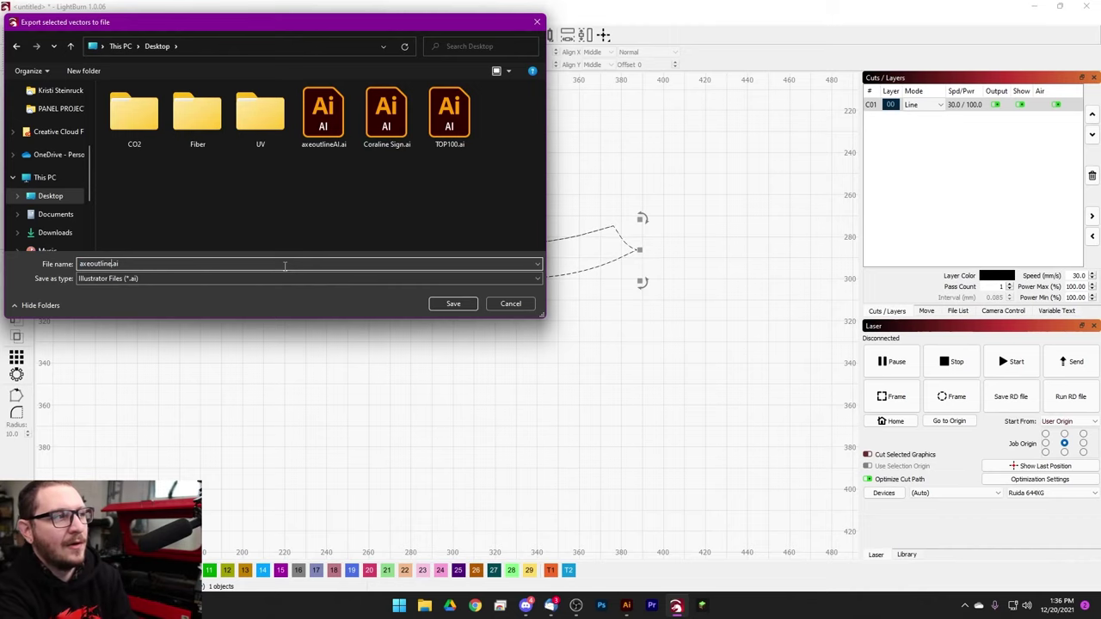
left_click(448, 304)
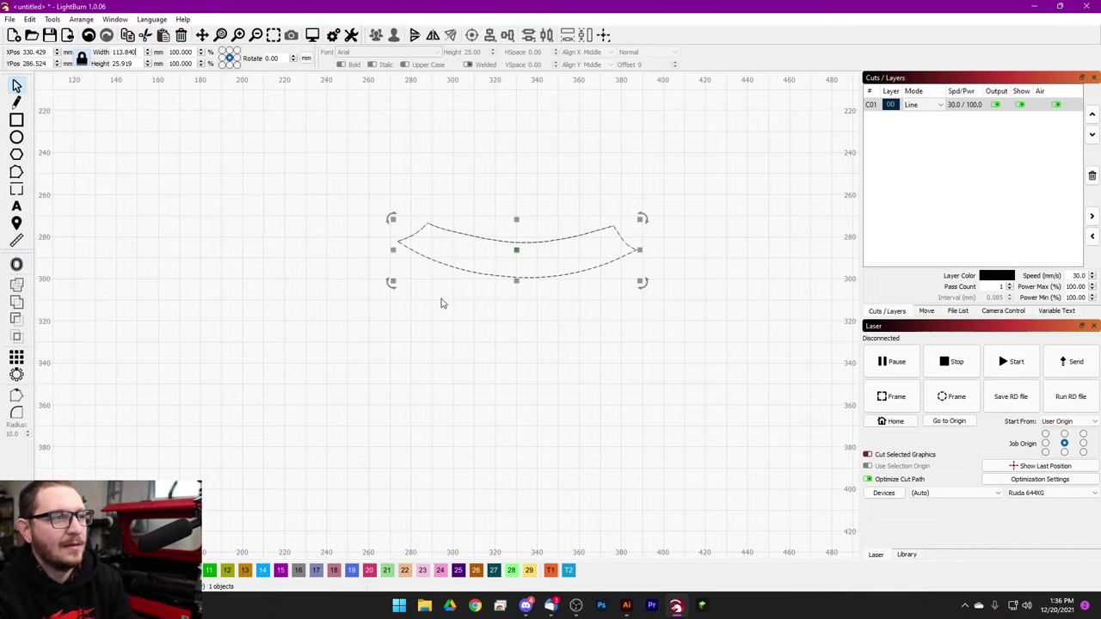
- Close LightBurn and place the exported axeoutlineLB.ai beside axeoutlineAI.ai on the desktop
left_click(1085, 6)
left_click(574, 324)
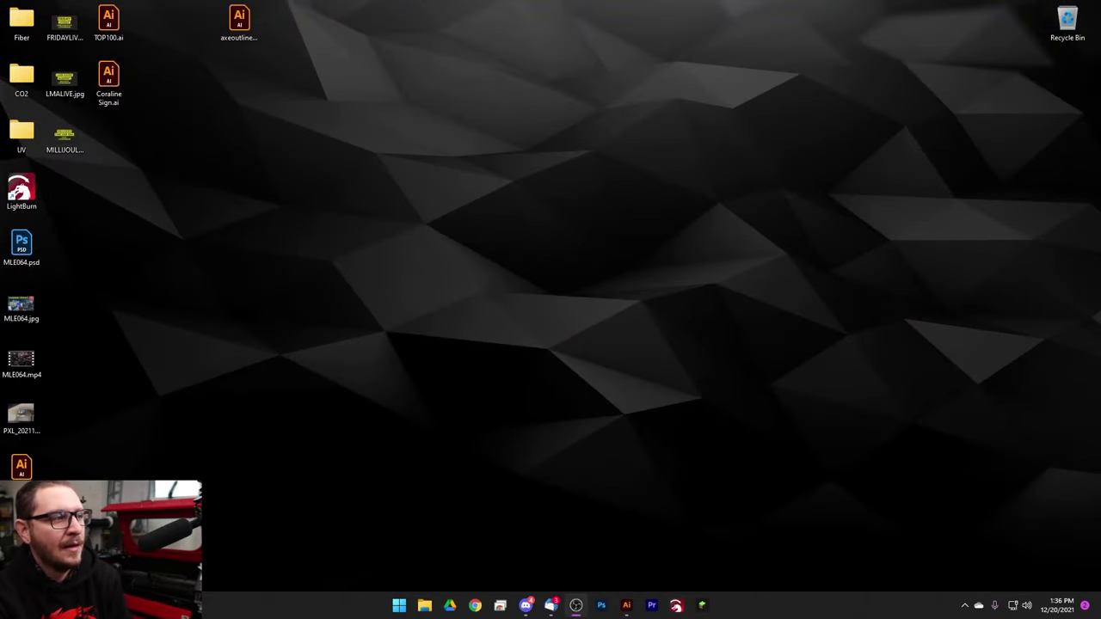
left_click(284, 23)
left_click(232, 24)
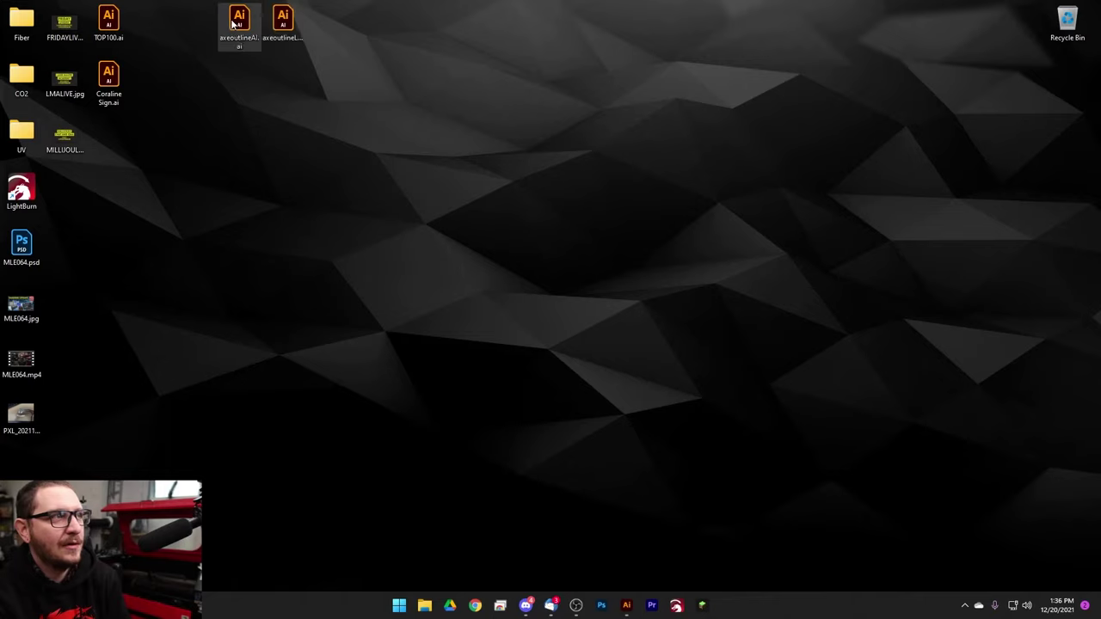
left_click(232, 131)
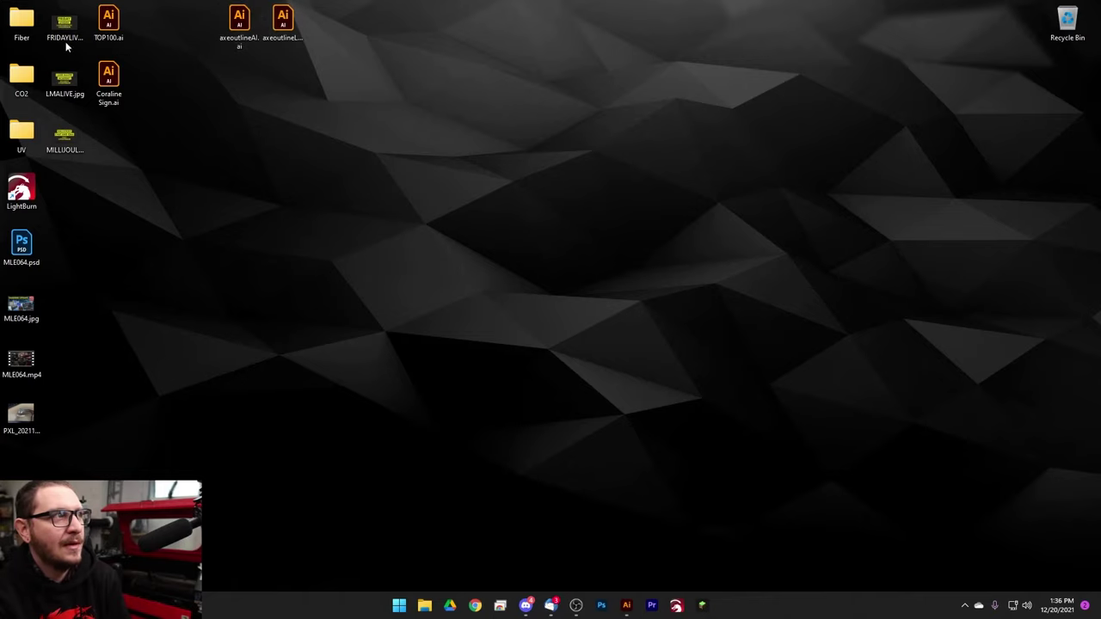
double_click(20, 18)
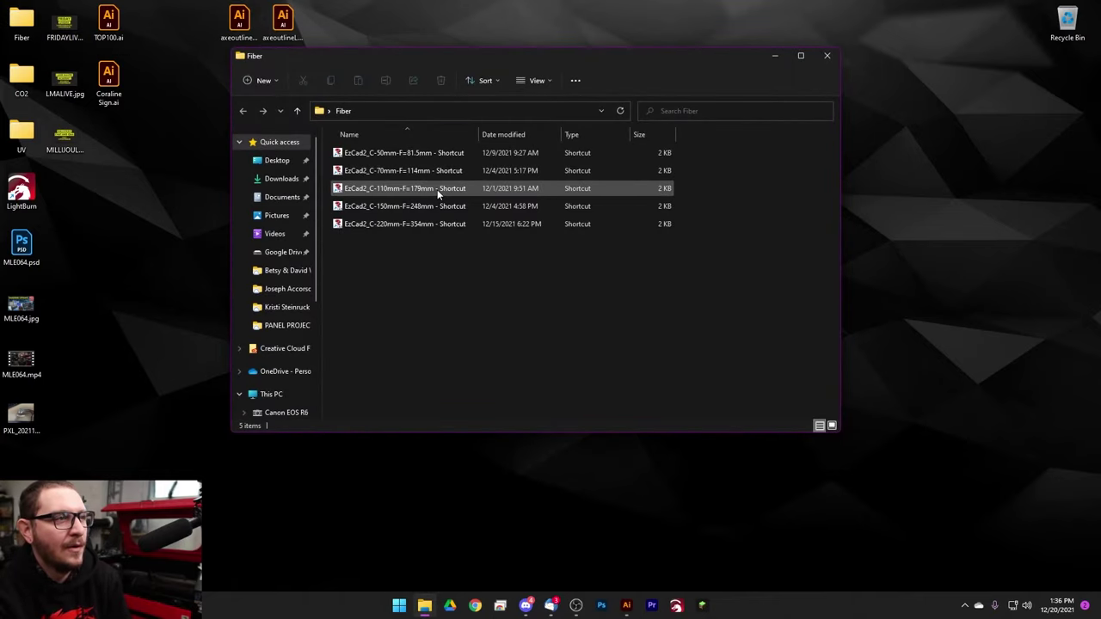
left_click(437, 193)
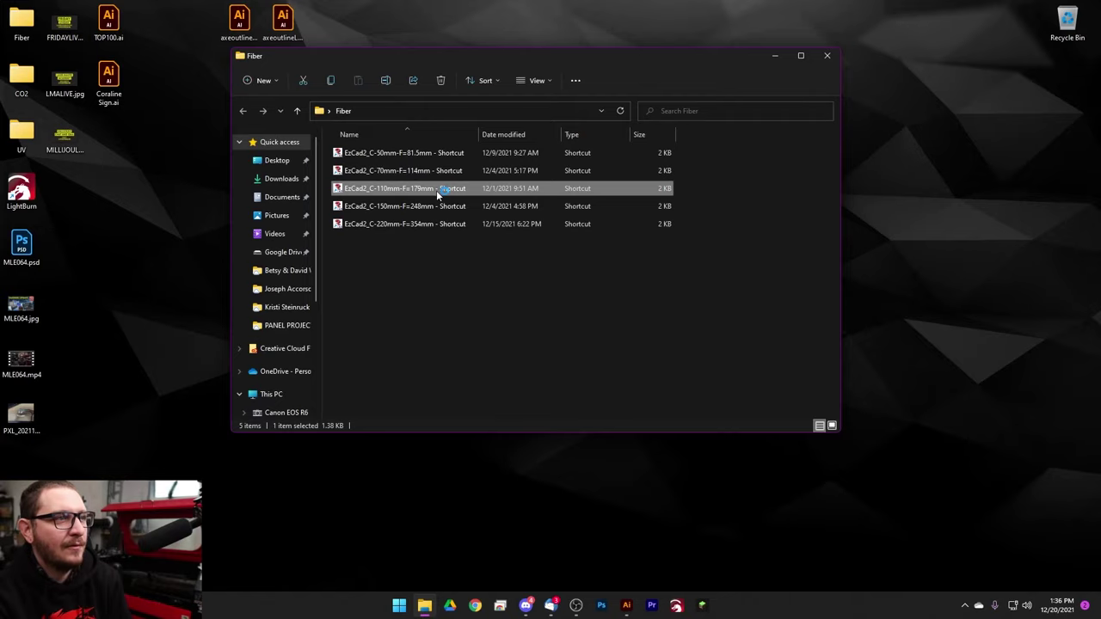
double_click(436, 190)
left_click(1094, 6)
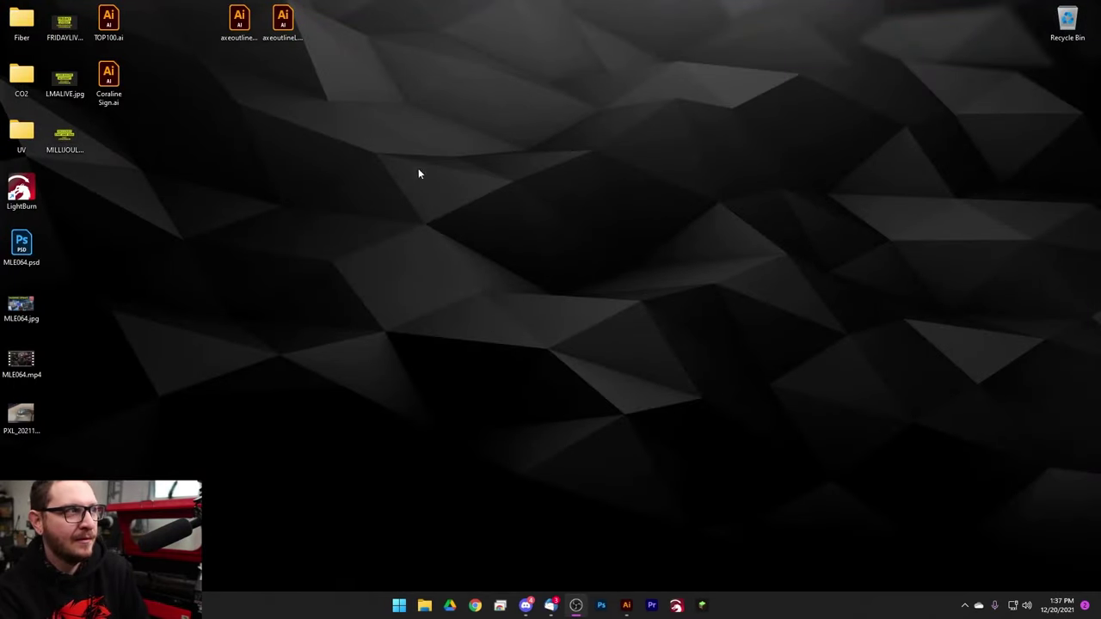
- Launch EzCad2 from the 150mm-F=248mm shortcut in the desktop's Fiber folder, then close the folder window
double_click(21, 19)
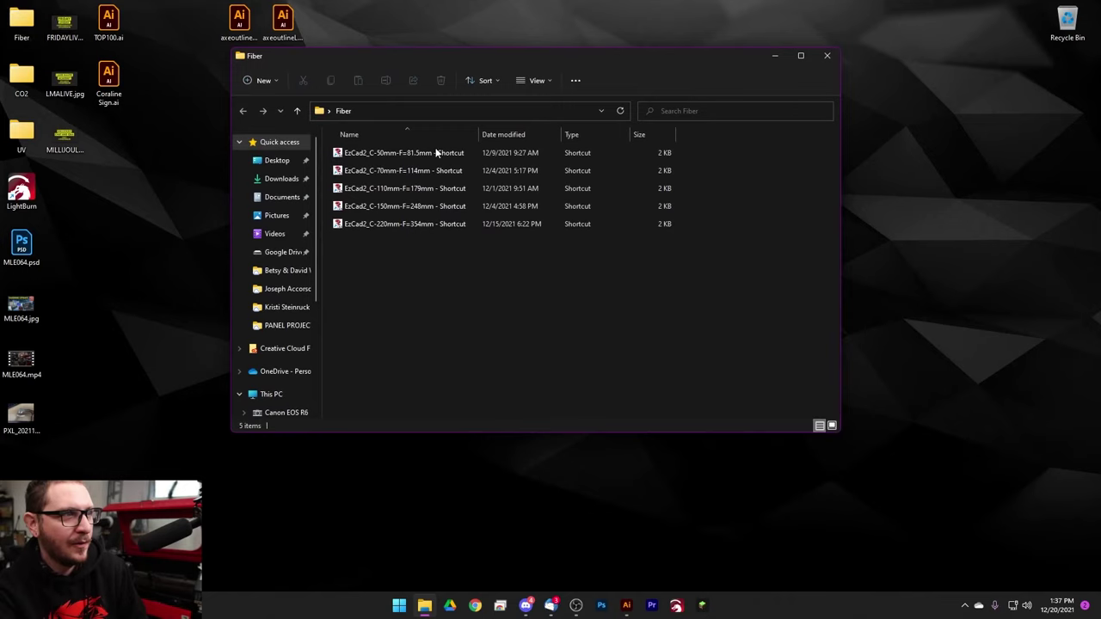
left_click(430, 209)
double_click(368, 213)
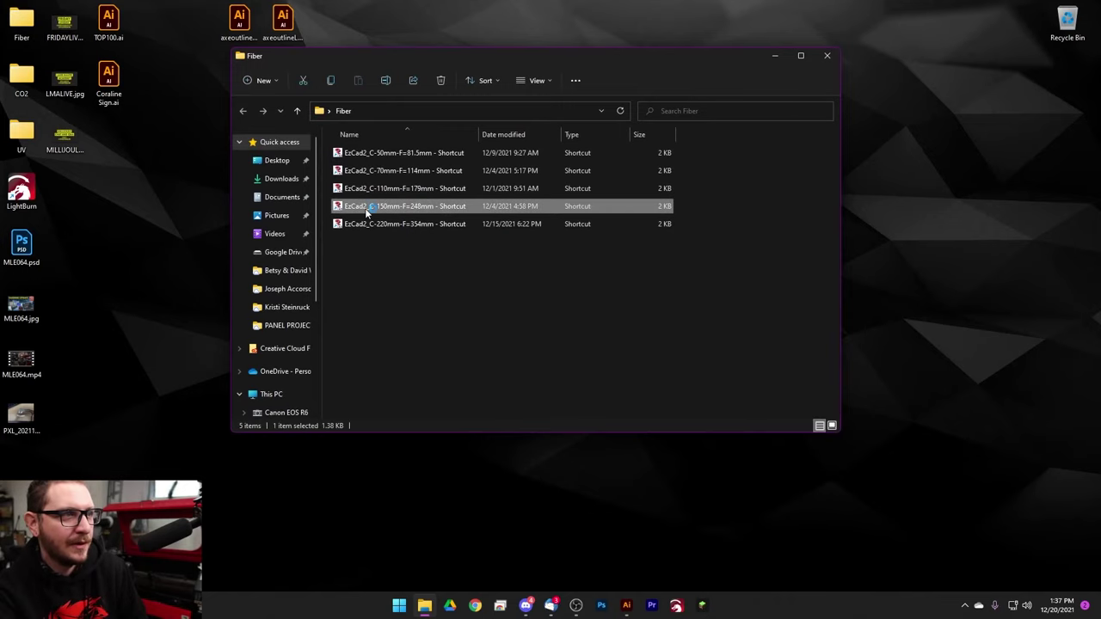
left_click(827, 55)
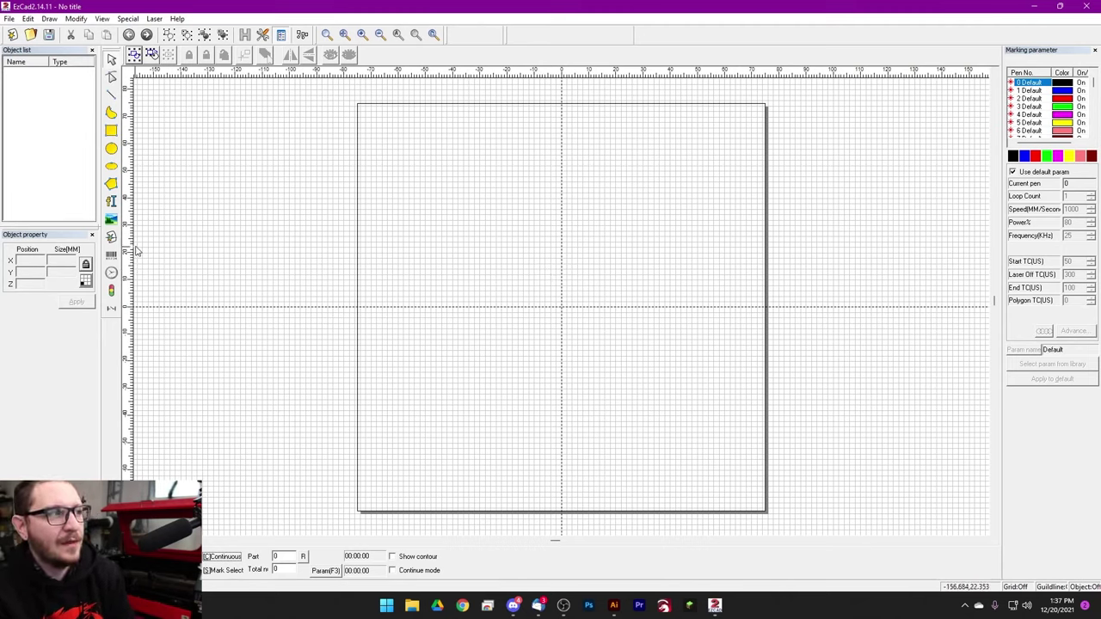
- Import axeoutlineAI.ai from the Desktop as a vector file and move it into the upper part of the work area
left_click(110, 238)
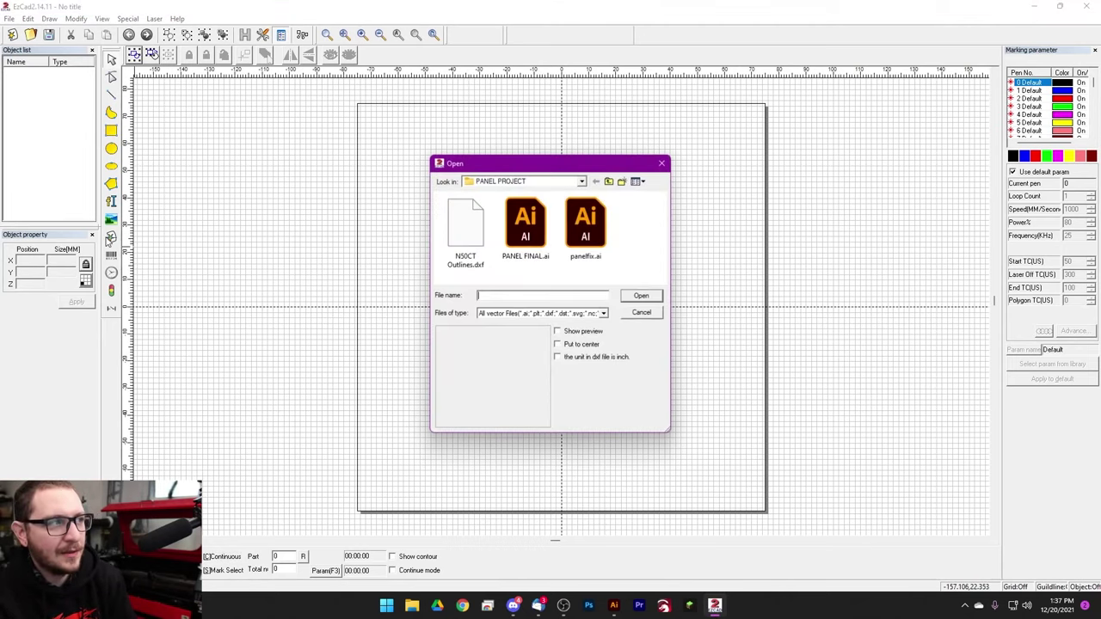
left_click(614, 183)
left_click(614, 183)
left_click(614, 184)
left_click(614, 183)
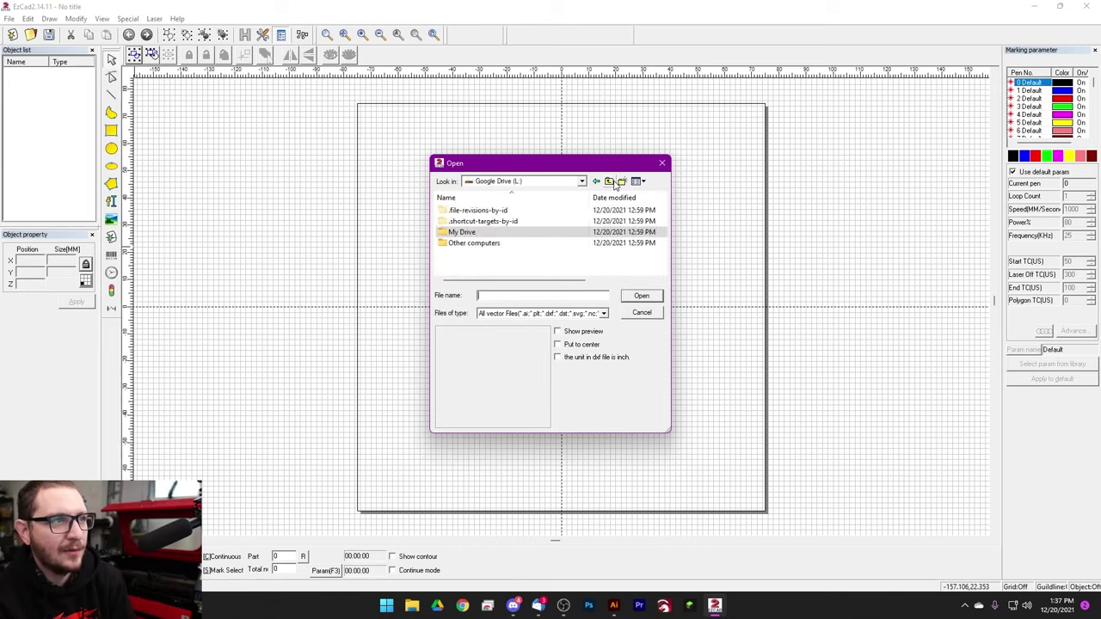
left_click(614, 183)
scroll(481, 236, "up", 5)
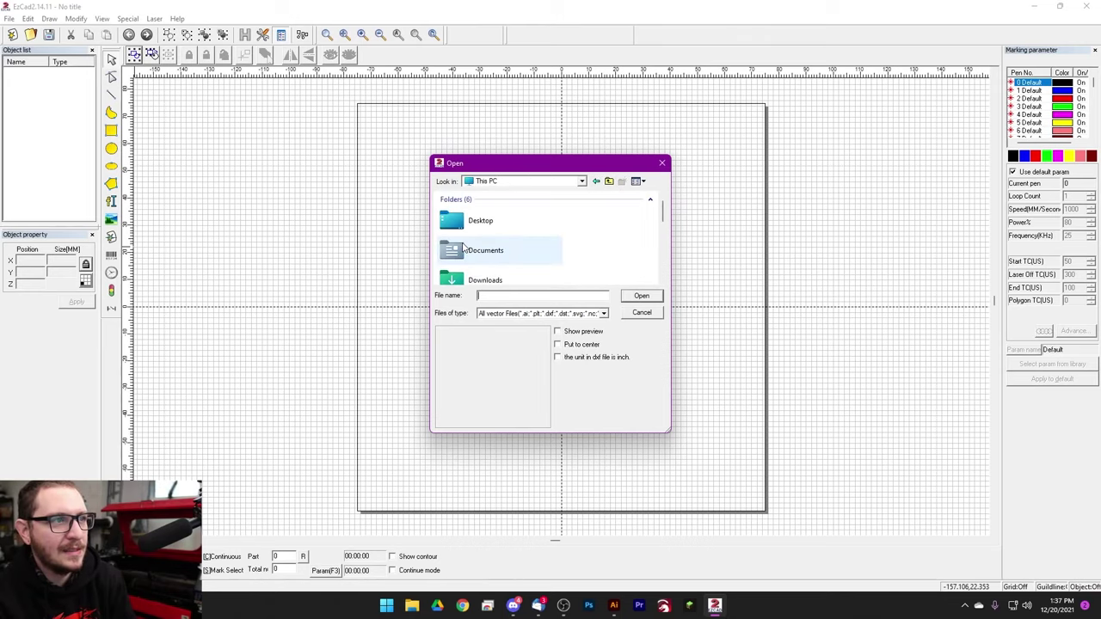
double_click(476, 230)
scroll(481, 240, "down", 3)
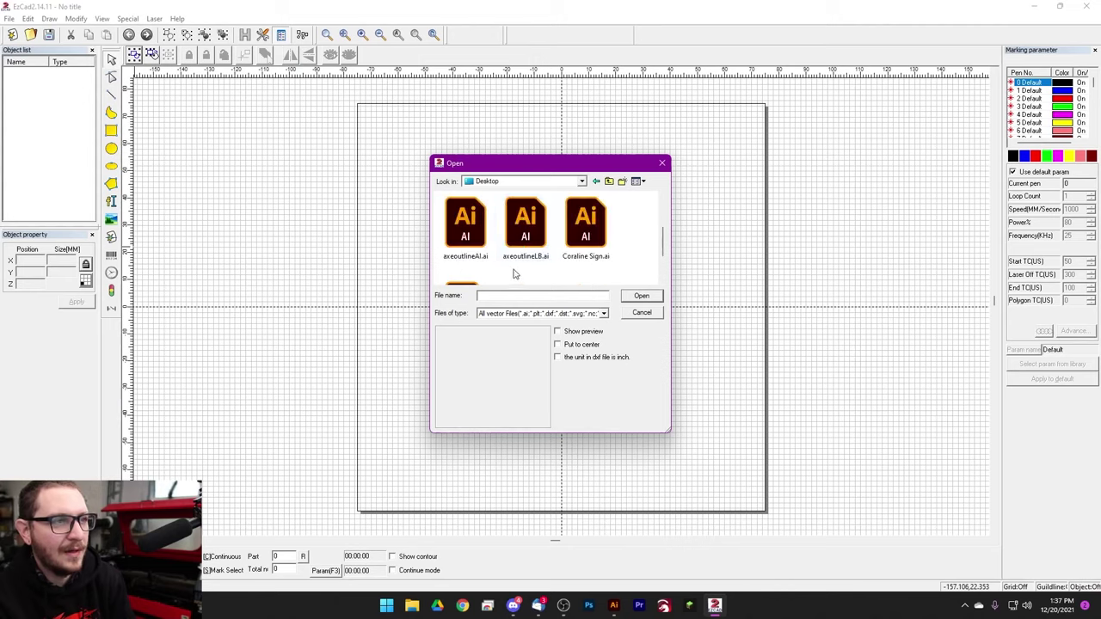
left_click(464, 244)
left_click(648, 298)
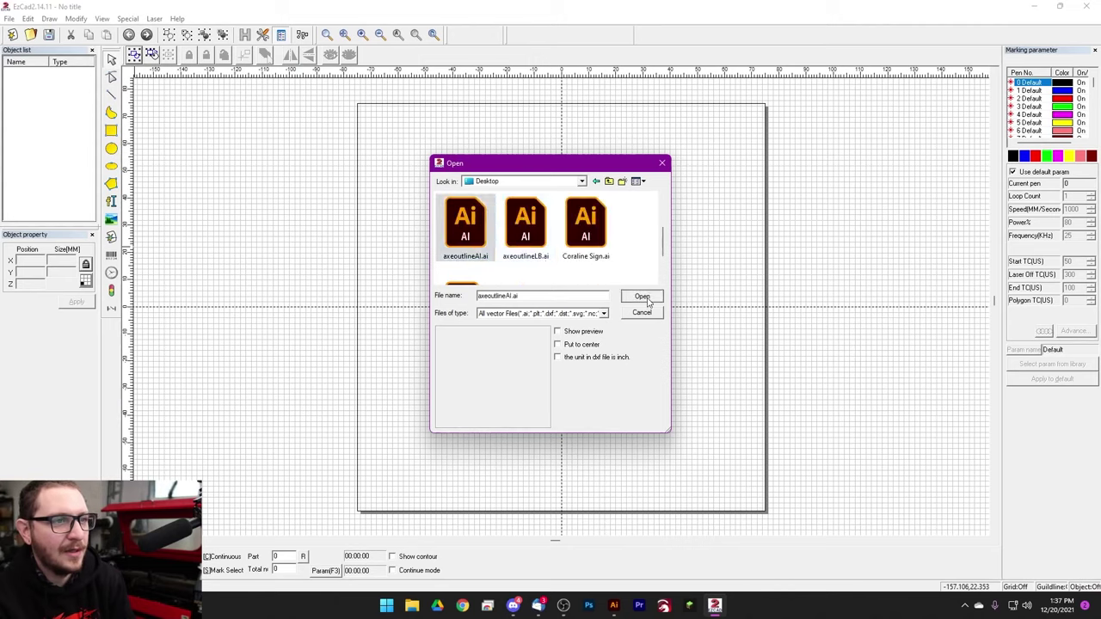
left_click_drag(675, 242, 493, 219)
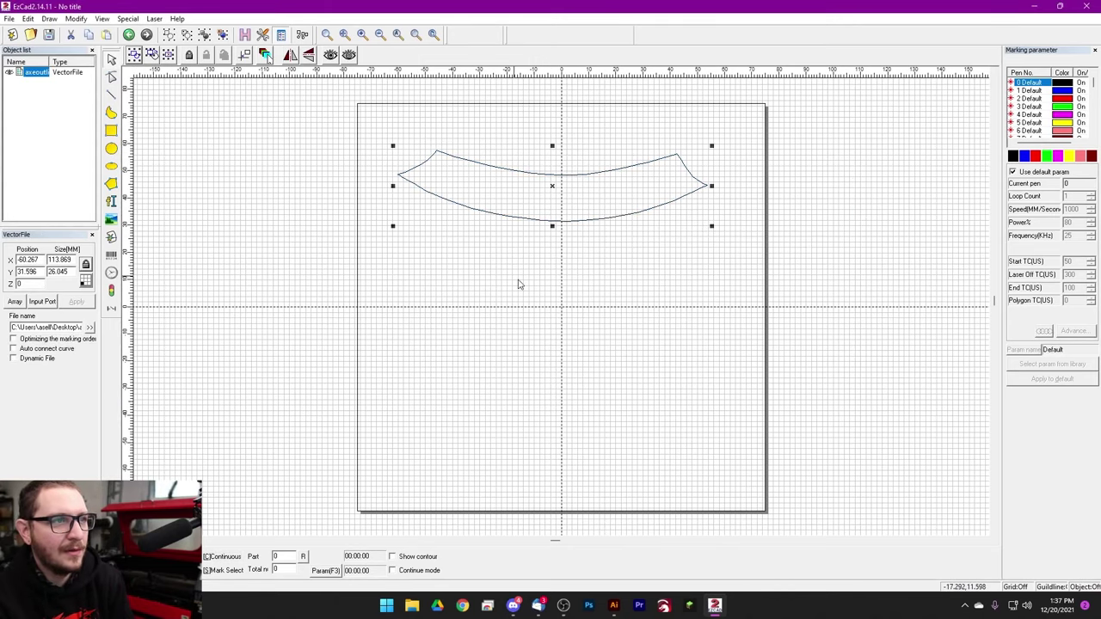
left_click(450, 248)
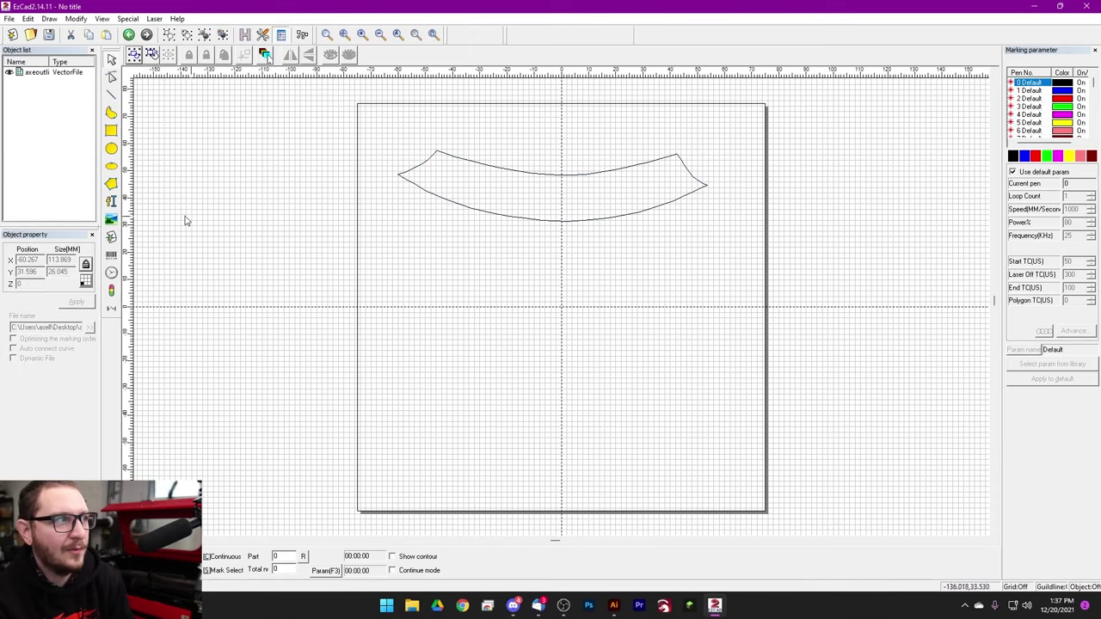
- Import axeoutlineLB.ai from the Desktop as a second vector file
left_click(116, 241)
scroll(533, 278, "down", 1)
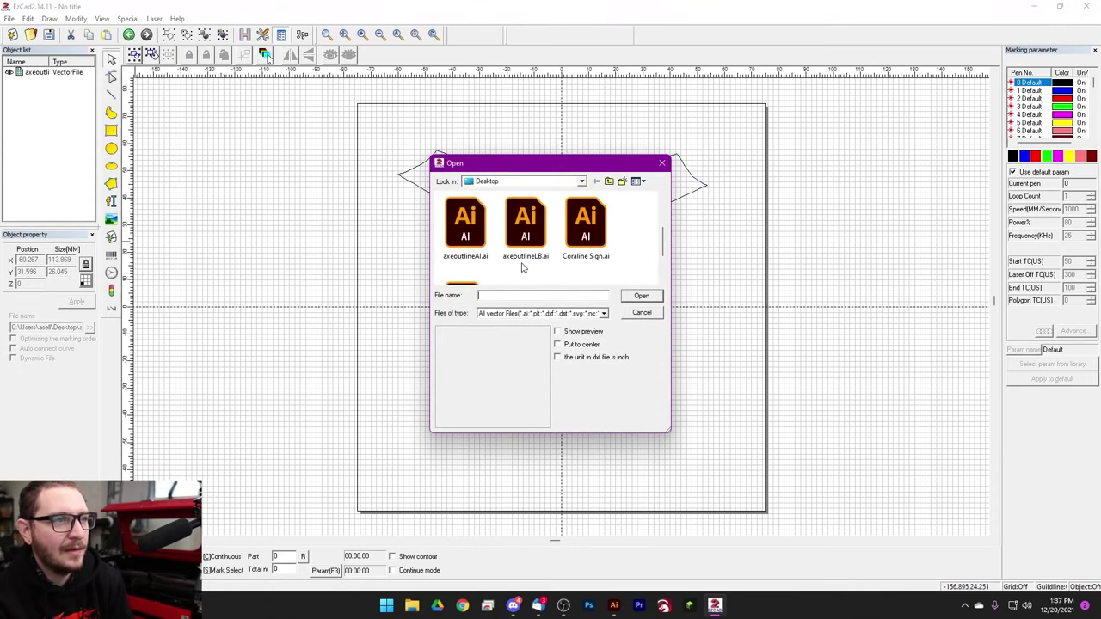
left_click(524, 250)
left_click(638, 295)
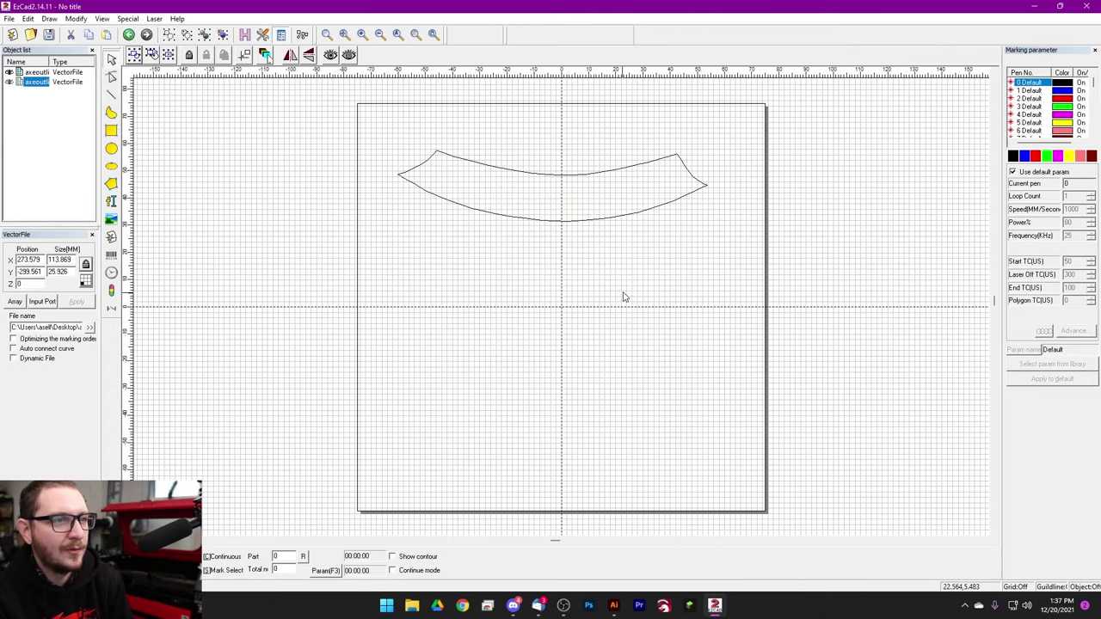
- Move the second imported outline into the work area below the first one, then clear the selection
scroll(542, 308, "down", 4)
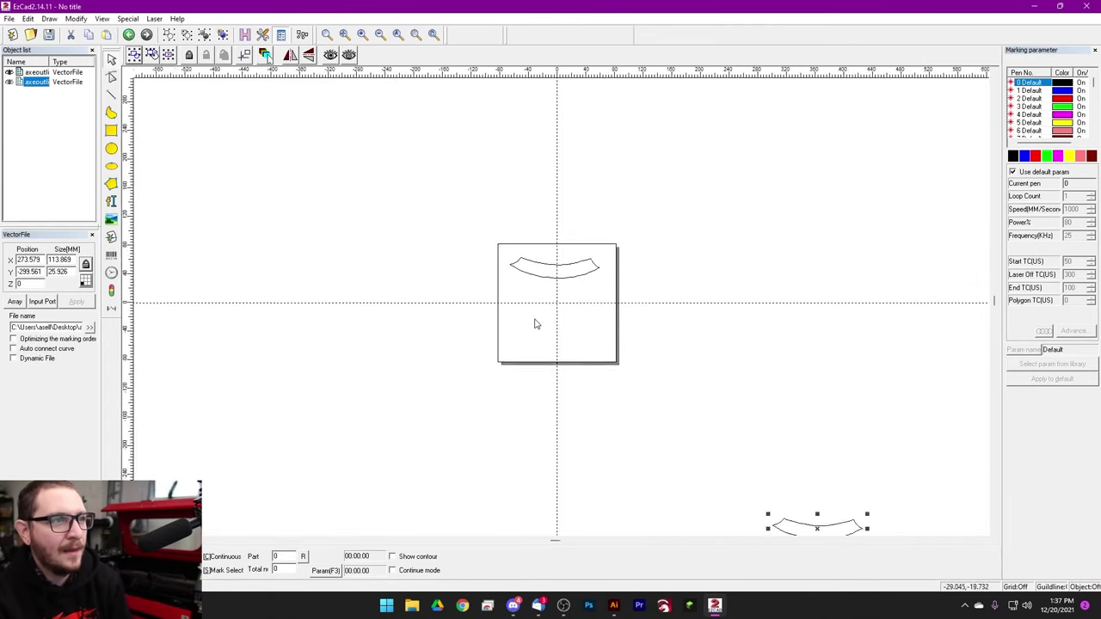
left_click_drag(672, 404, 551, 303)
scroll(546, 308, "up", 4)
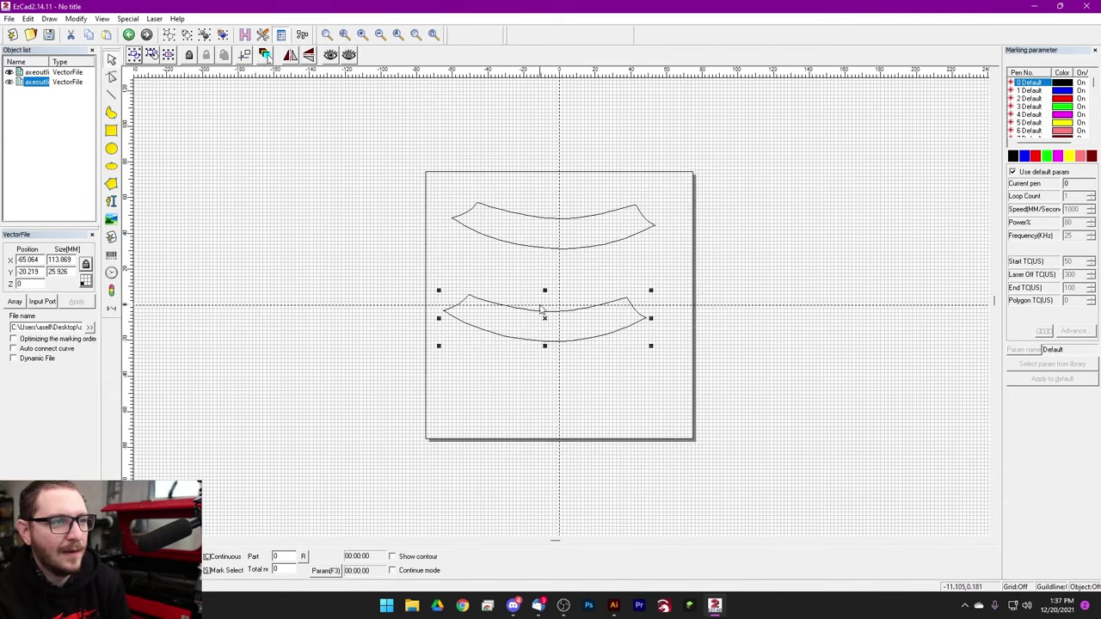
scroll(542, 311, "up", 1)
left_click(512, 313)
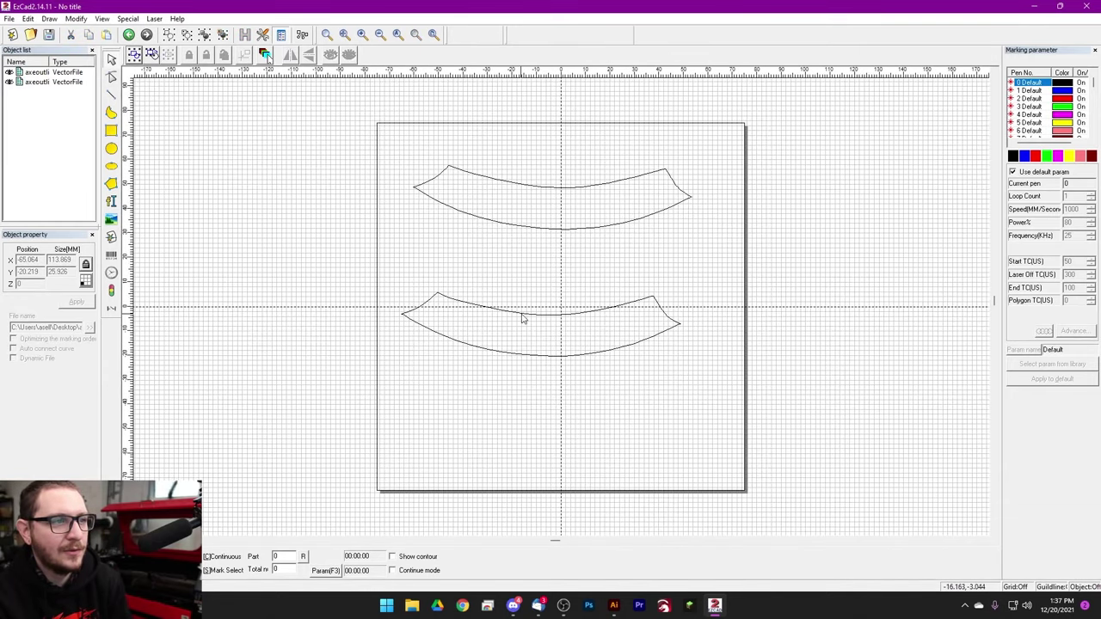
- Move the lower imported outline up directly beneath the first one to compare them, then delete that lower outline
left_click(522, 319)
left_click_drag(535, 315, 553, 252)
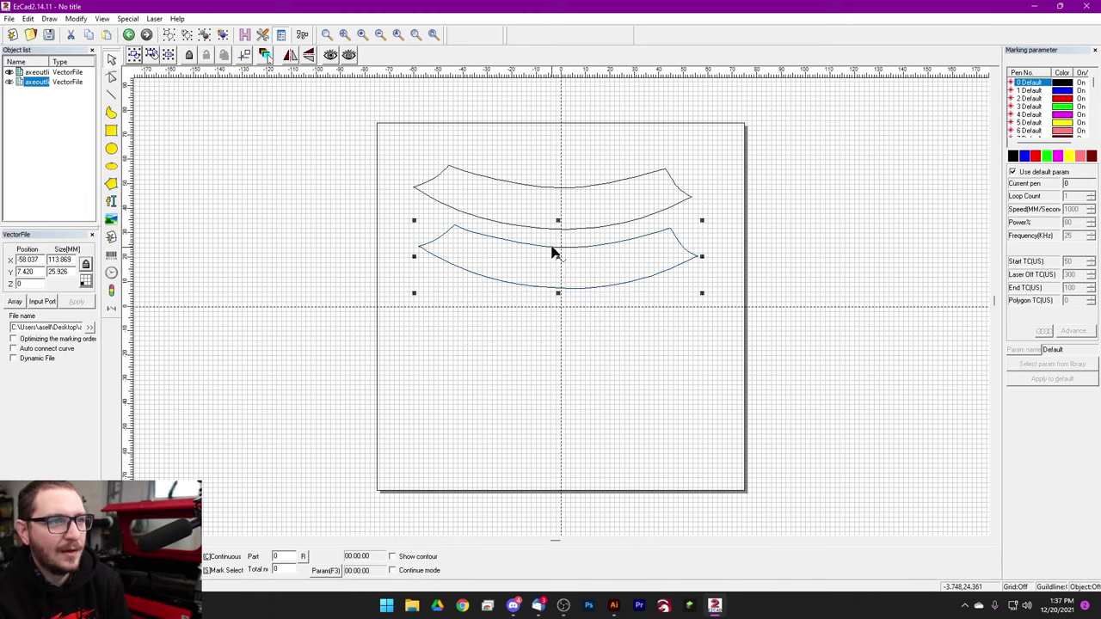
left_click(586, 323)
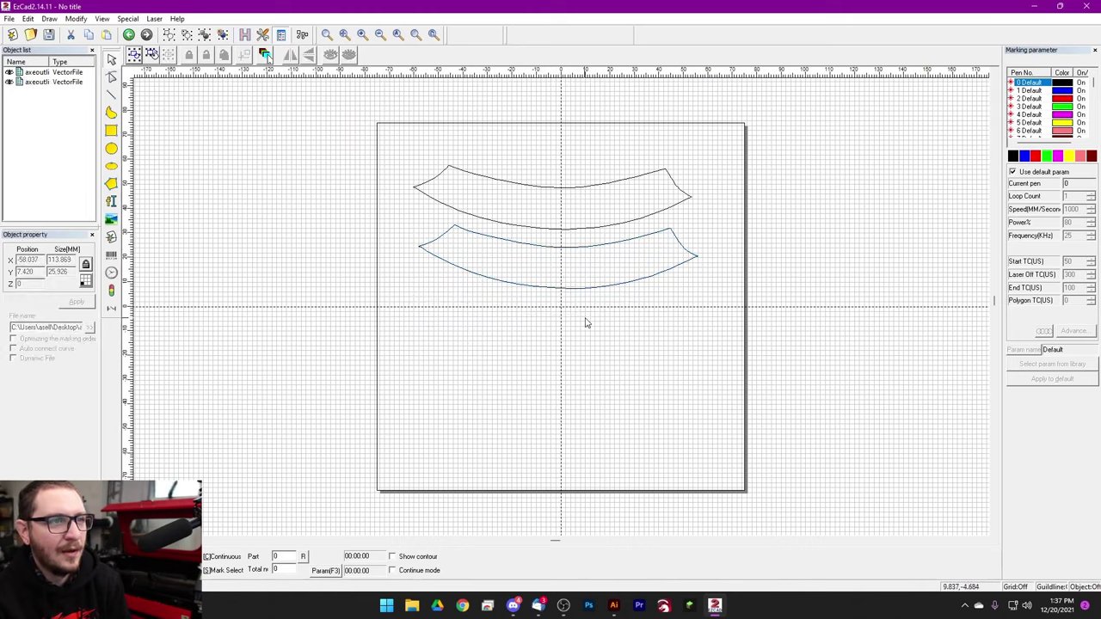
left_click(555, 252)
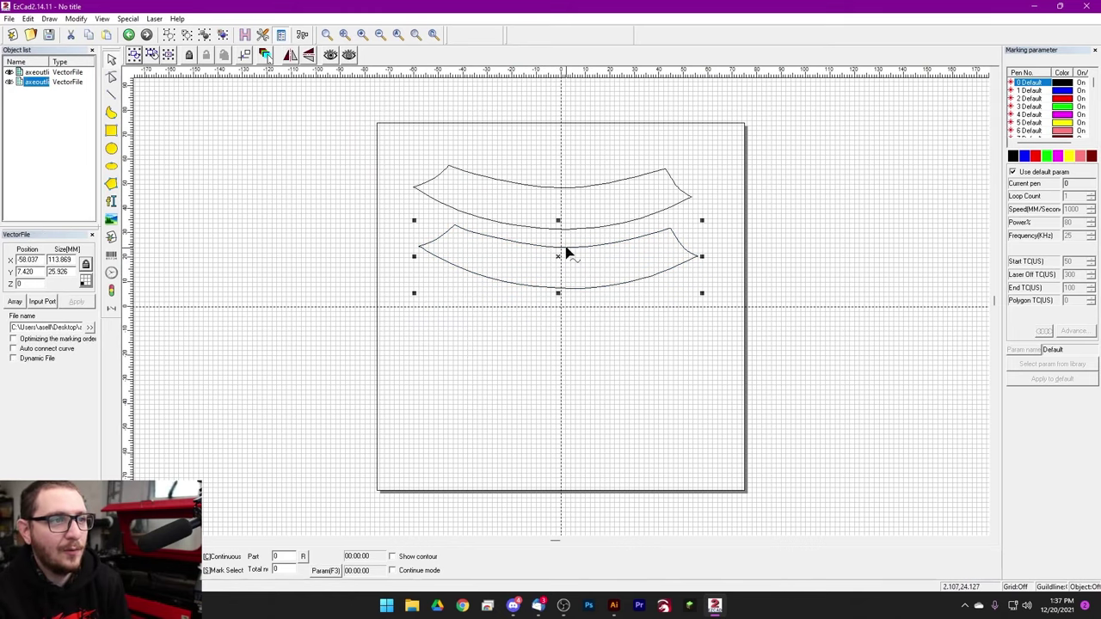
key("Delete")
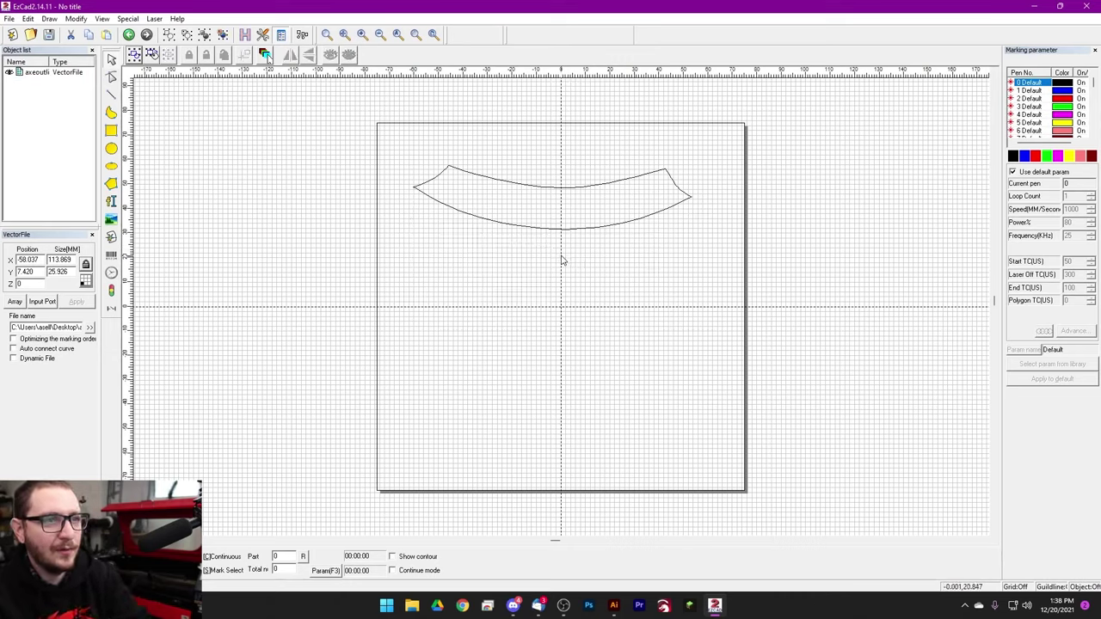
- Centre the remaining axe outline on the work area's origin and clear the selection
left_click(572, 237)
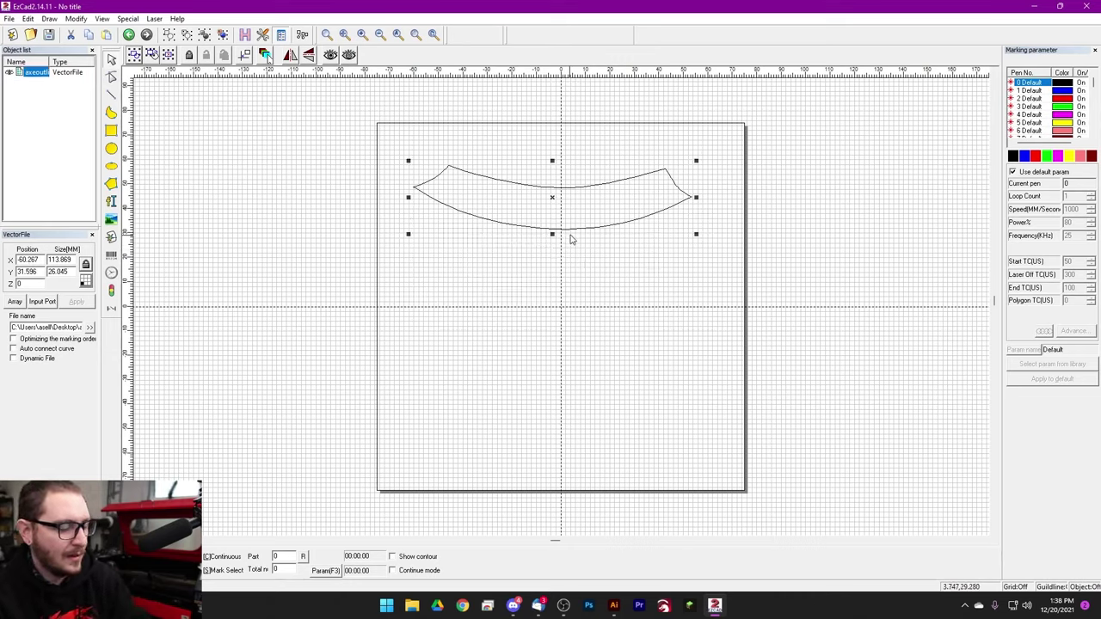
key("ctrl+e")
left_click(444, 246)
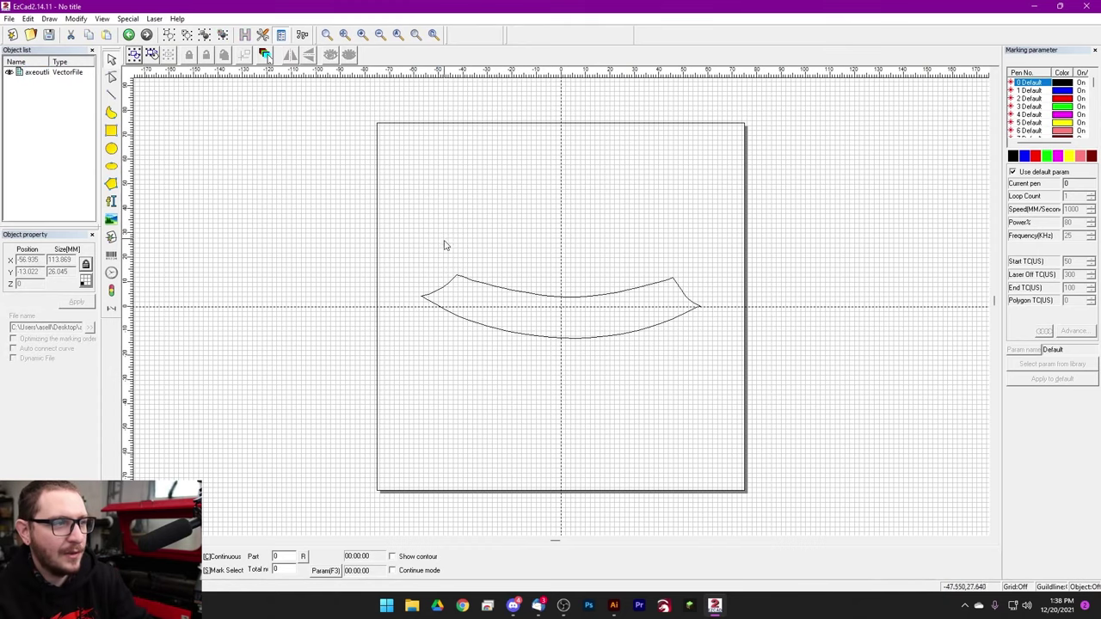
- Run the red laser preview of the outline, then repeat it with Show contour enabled and stop it
left_click(265, 54)
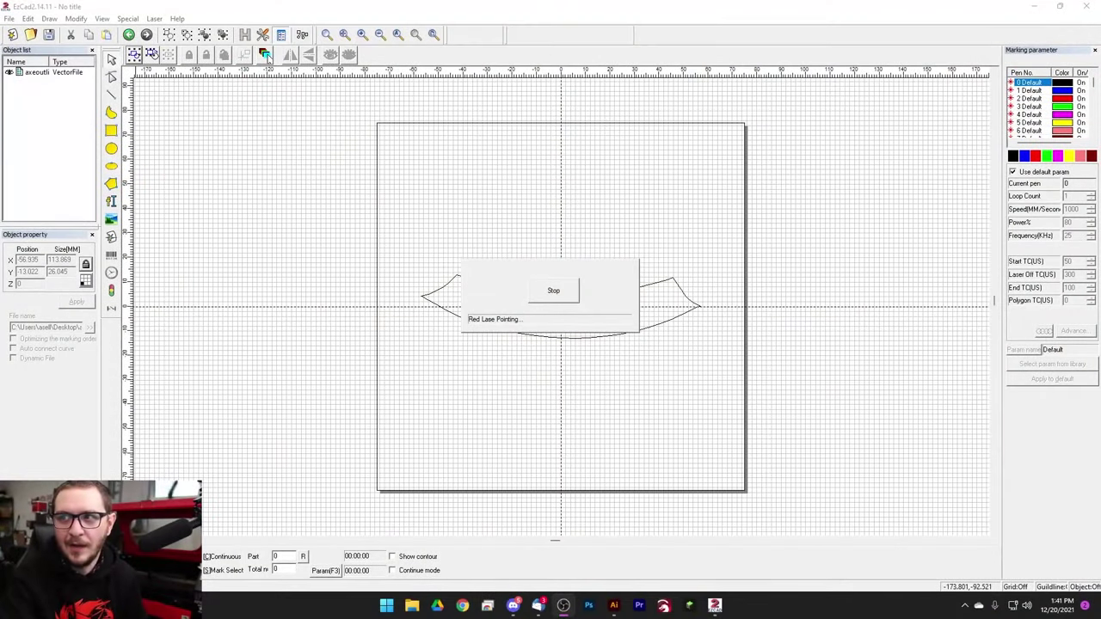
left_click(537, 296)
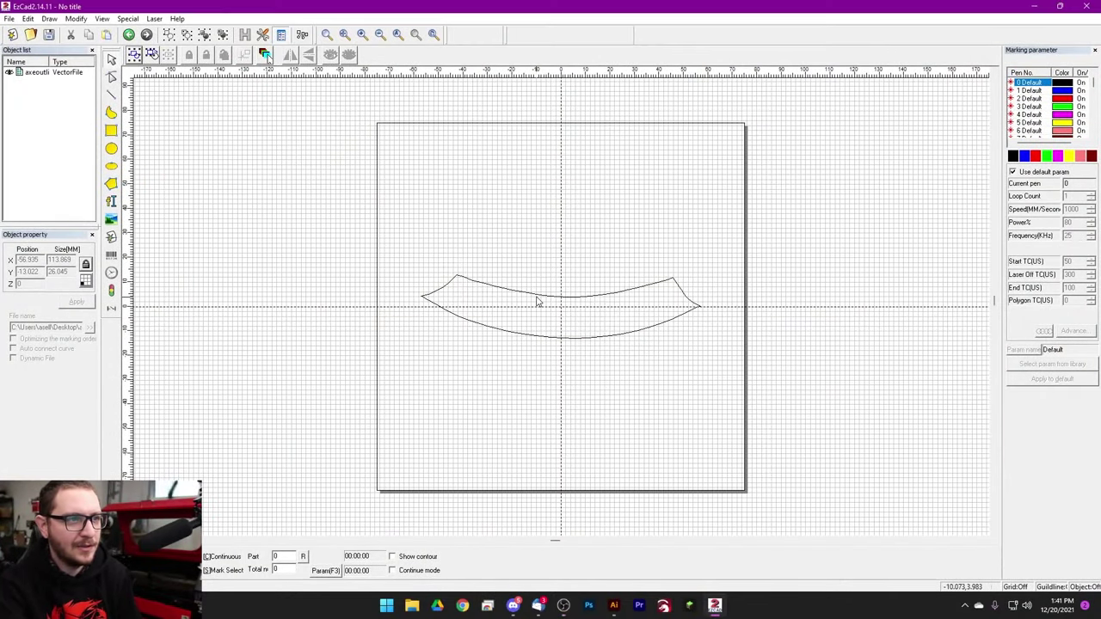
left_click(392, 557)
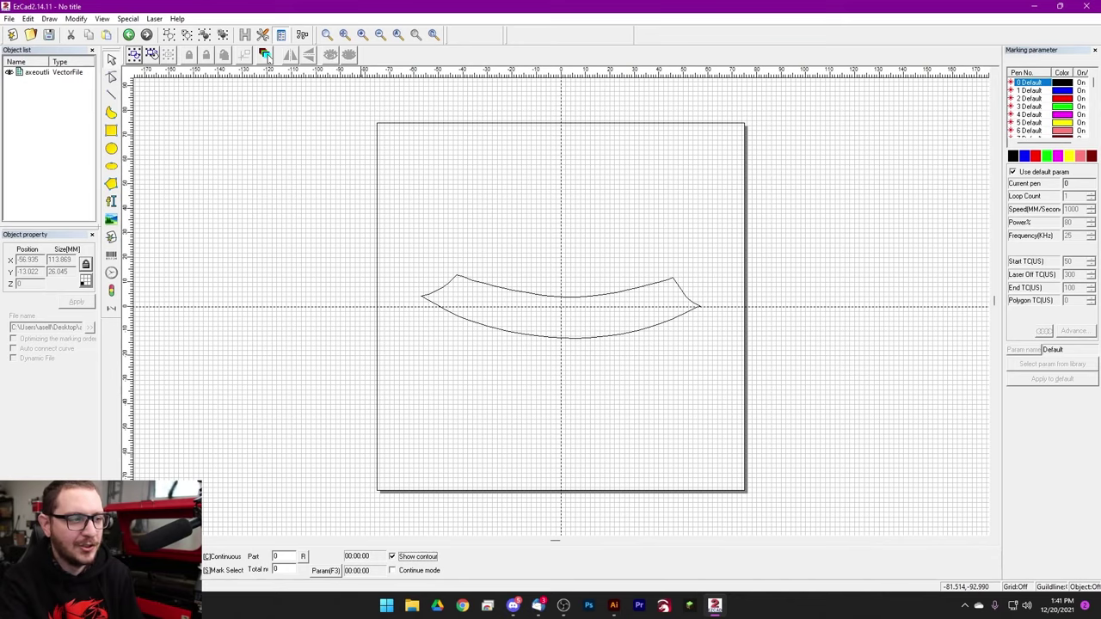
key("F1")
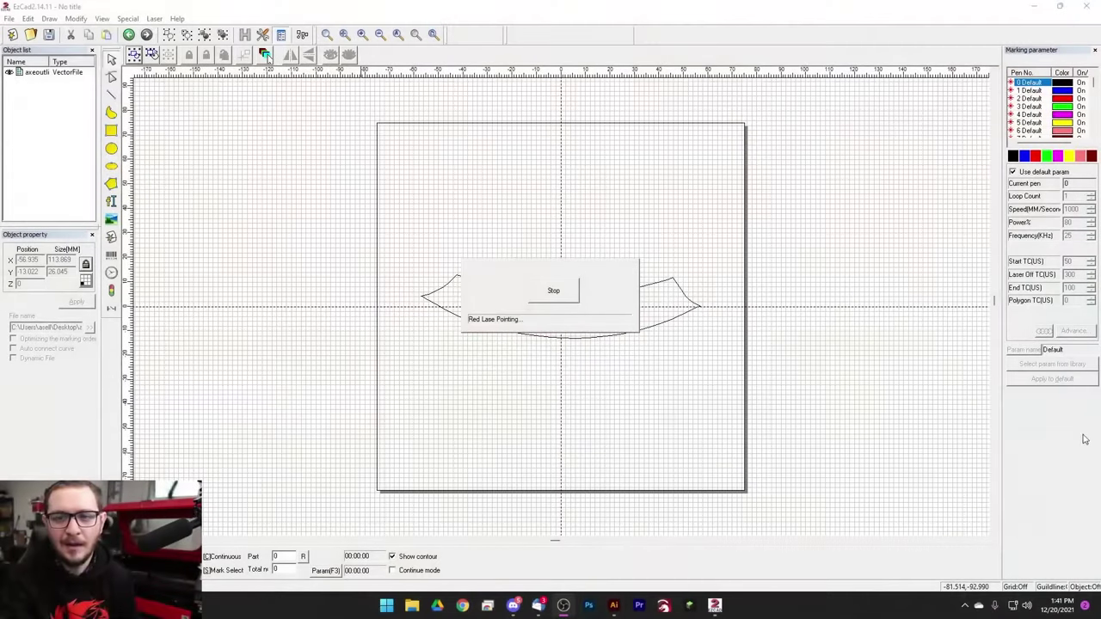
left_click(553, 291)
- Narrow the axe outline to about 112.5 mm wide and restart the red laser preview to check its fit
left_click(642, 293)
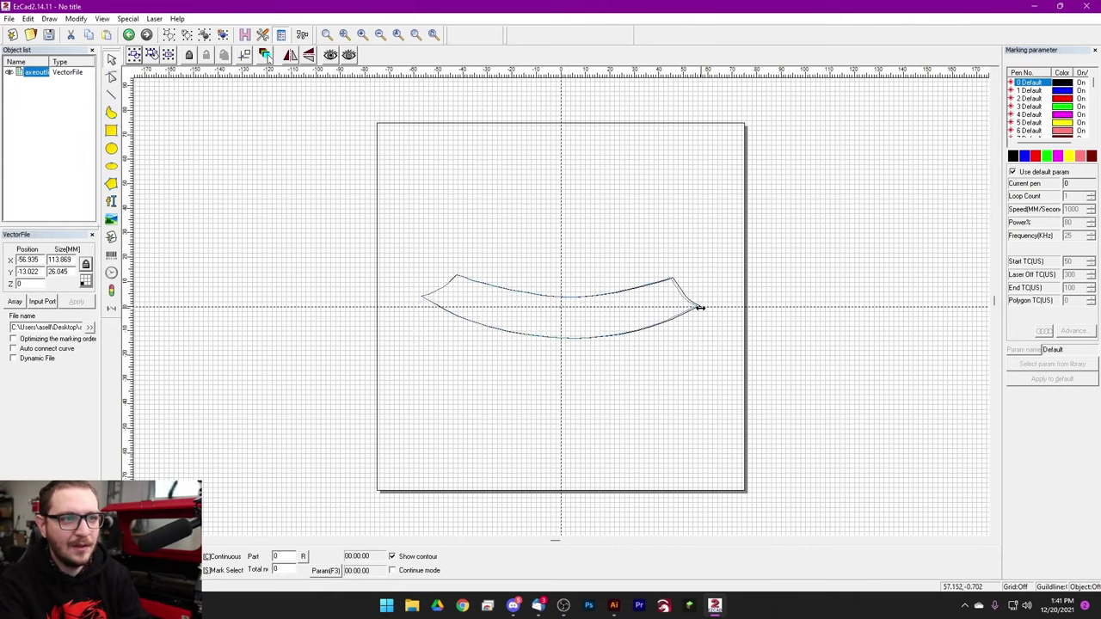
left_click_drag(701, 307, 700, 307)
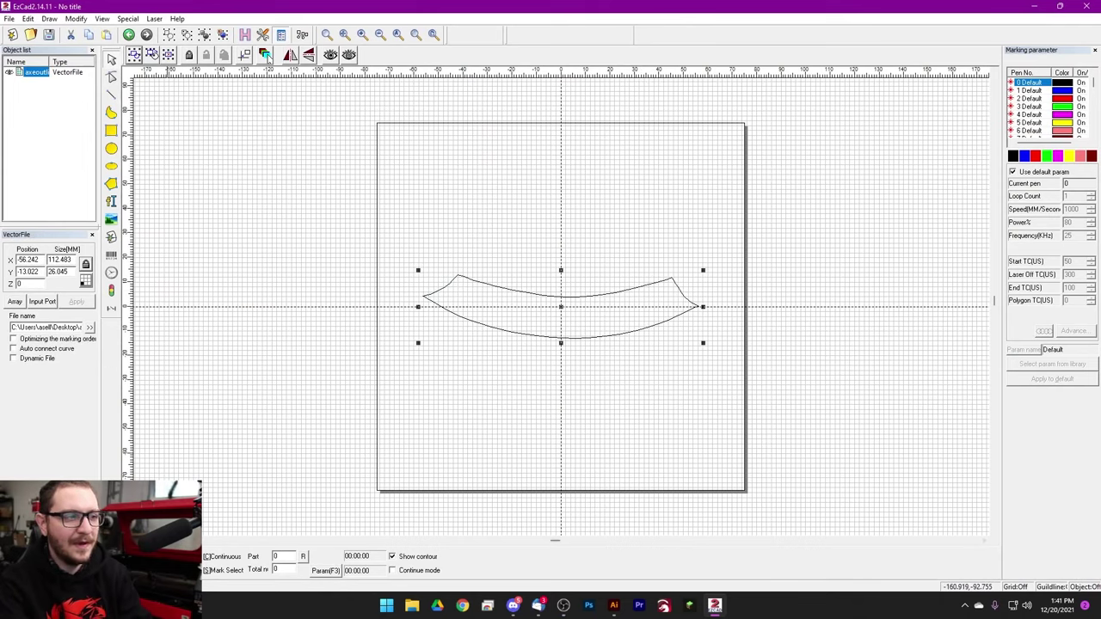
left_click(265, 55)
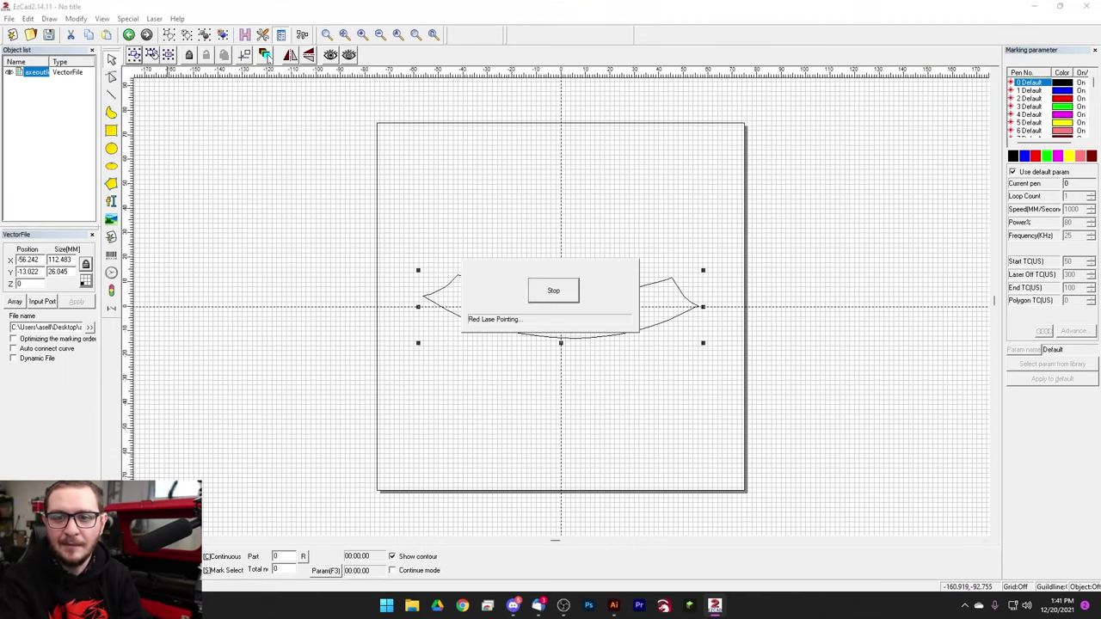